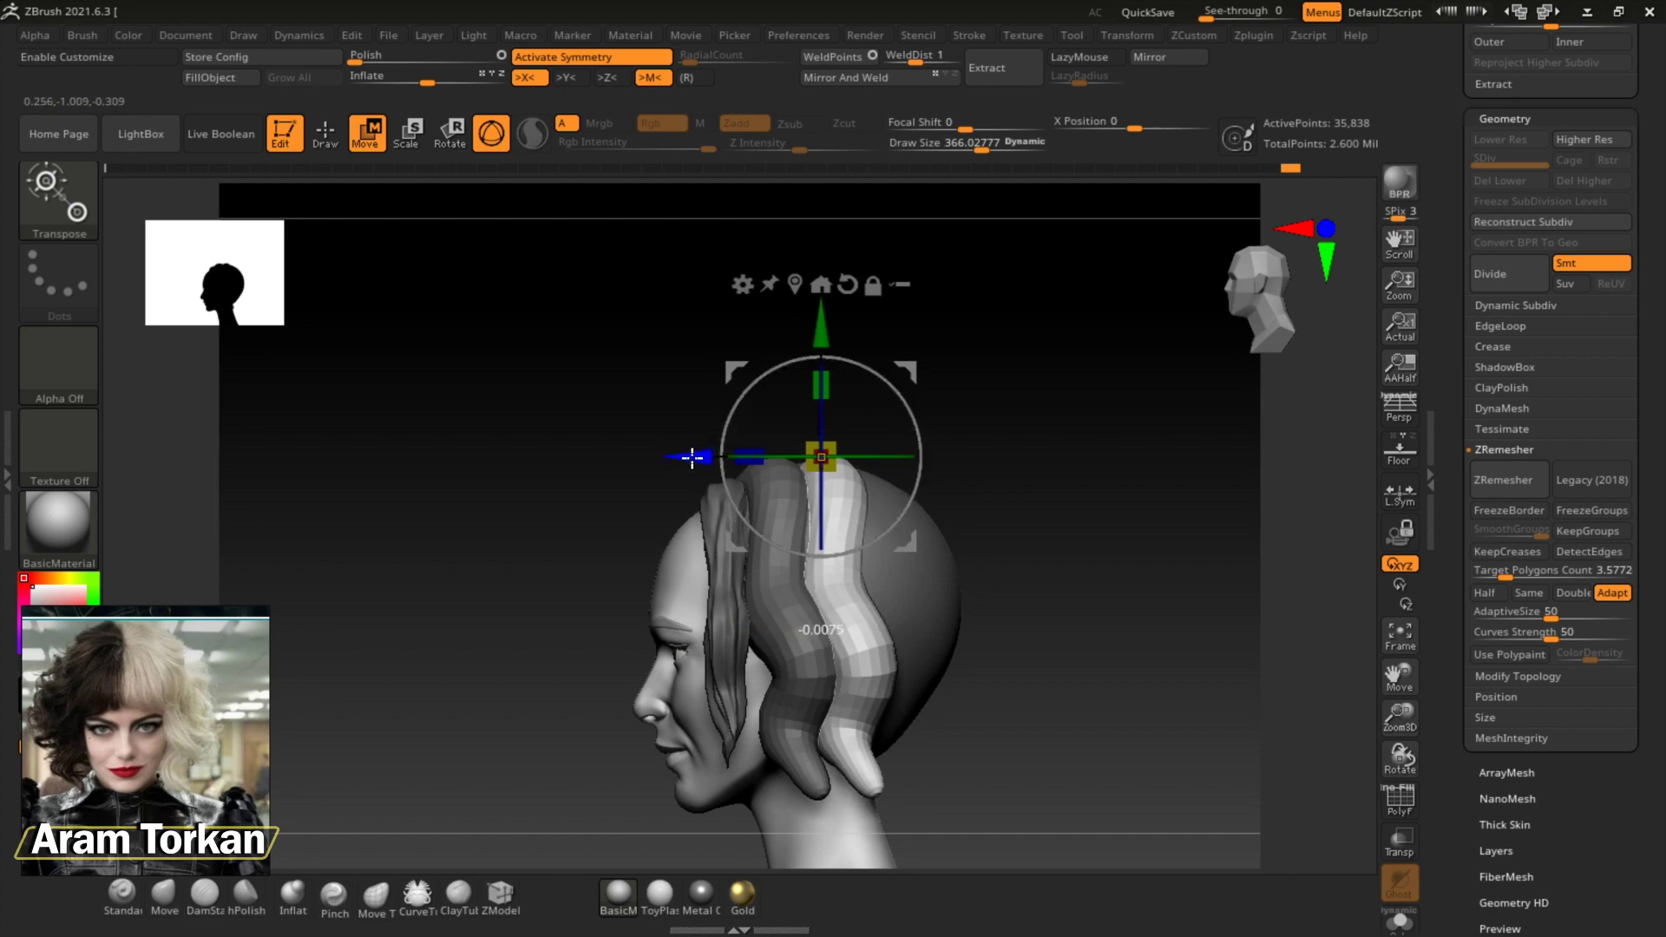
Position the wavy hair lock behind the previous one and duplicate it once more toward the back of the head
{"action": "mouse_move", "coordinate": [692, 457]}
{"action": "left_mouse_down"}
{"action": "mouse_move", "coordinate": [373, 803]}
{"action": "mouse_move", "coordinate": [1019, 375]}
{"action": "mouse_move", "coordinate": [935, 380]}
{"action": "mouse_move", "coordinate": [859, 469]}
{"action": "mouse_move", "coordinate": [960, 416]}
{"action": "mouse_move", "coordinate": [1034, 595]}
{"action": "mouse_move", "coordinate": [998, 530]}
{"action": "mouse_move", "coordinate": [1104, 565]}
{"action": "mouse_move", "coordinate": [1045, 439]}
{"action": "mouse_move", "coordinate": [1049, 558]}
{"action": "mouse_move", "coordinate": [887, 669]}
{"action": "mouse_move", "coordinate": [986, 636]}
{"action": "mouse_move", "coordinate": [870, 558]}
{"action": "mouse_move", "coordinate": [1041, 546]}
{"action": "mouse_move", "coordinate": [870, 495]}
{"action": "mouse_move", "coordinate": [1116, 584]}
{"action": "mouse_move", "coordinate": [874, 503]}
{"action": "mouse_move", "coordinate": [1078, 558]}
{"action": "mouse_move", "coordinate": [938, 565]}
{"action": "mouse_move", "coordinate": [975, 435]}
{"action": "mouse_move", "coordinate": [928, 538]}
{"action": "mouse_move", "coordinate": [997, 669]}
{"action": "mouse_move", "coordinate": [903, 659]}
{"action": "left_mouse_up"}
{"action": "key", "text": "q"}
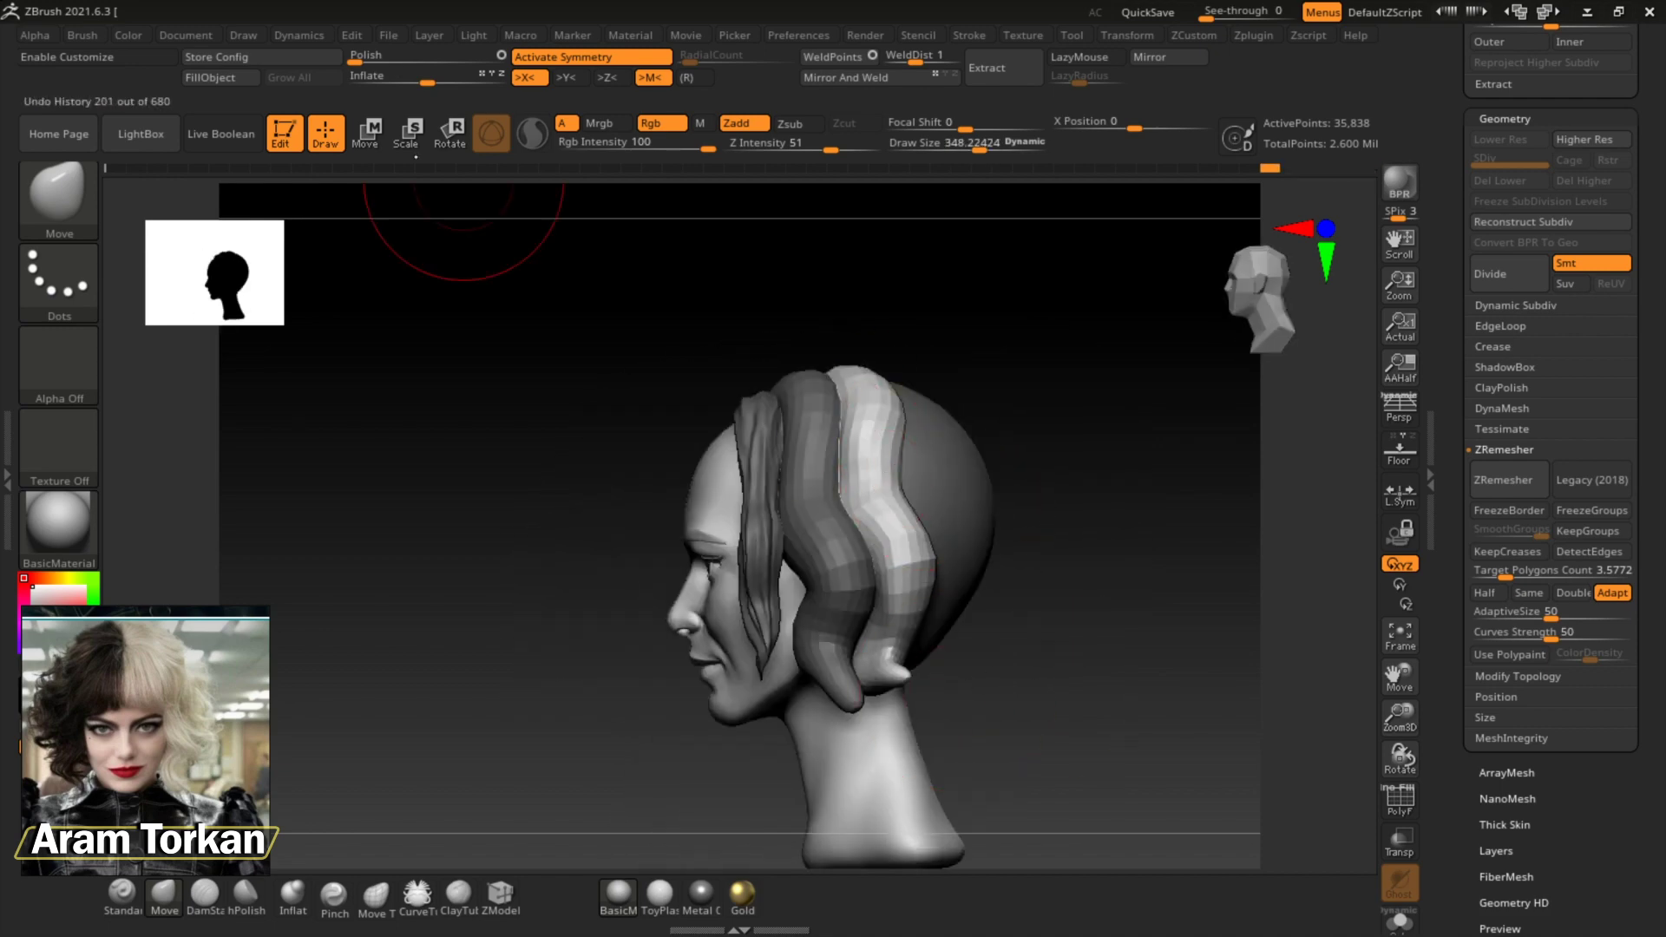
{"action": "key", "text": "w"}
{"action": "left_click_drag", "start_coordinate": [883, 372], "coordinate": [911, 364], "text": "ctrl"}
Reshape the new hair lock with the Move brush and smooth its lower end so it follows the head
{"action": "mouse_move", "coordinate": [998, 521]}
{"action": "left_mouse_down"}
{"action": "mouse_move", "coordinate": [920, 486]}
{"action": "mouse_move", "coordinate": [1007, 275]}
{"action": "mouse_move", "coordinate": [996, 383]}
{"action": "mouse_move", "coordinate": [941, 461]}
{"action": "left_mouse_up"}
{"action": "mouse_move", "coordinate": [881, 558]}
{"action": "left_mouse_down"}
{"action": "mouse_move", "coordinate": [922, 539]}
{"action": "mouse_move", "coordinate": [868, 625]}
{"action": "mouse_move", "coordinate": [866, 681]}
{"action": "left_mouse_up"}
{"action": "key", "text": "shift"}
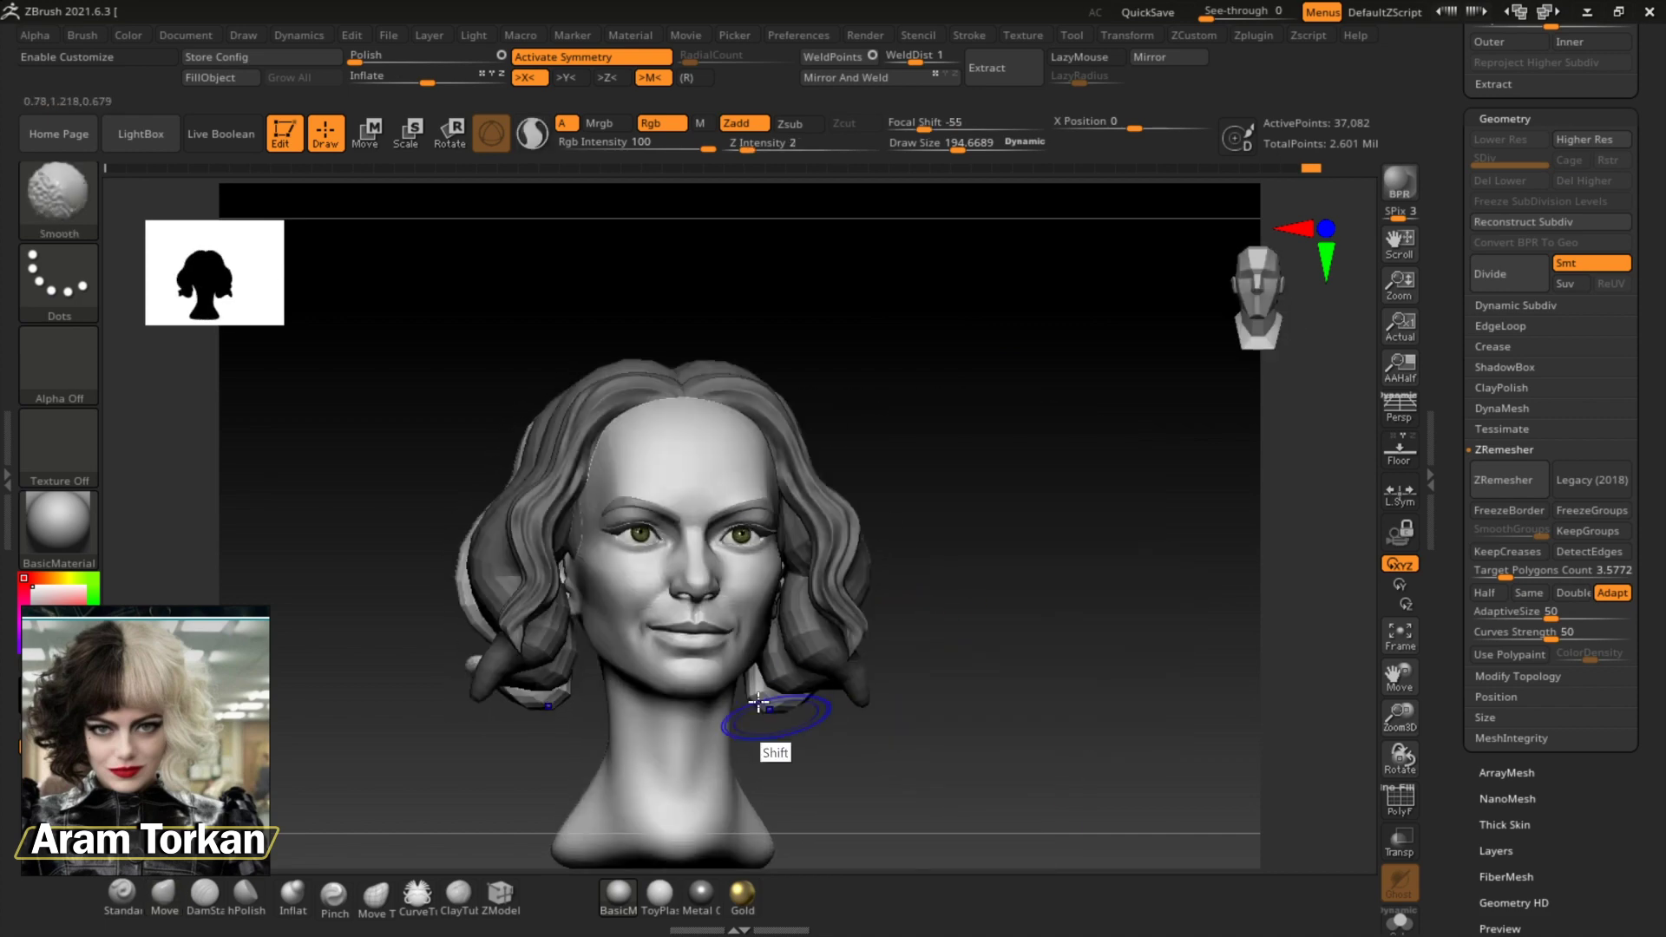
{"action": "left_click_drag", "start_coordinate": [758, 703], "coordinate": [819, 650]}
{"action": "mouse_move", "coordinate": [754, 594]}
{"action": "left_mouse_down"}
{"action": "mouse_move", "coordinate": [833, 435]}
{"action": "mouse_move", "coordinate": [937, 564]}
{"action": "mouse_move", "coordinate": [1018, 714]}
{"action": "mouse_move", "coordinate": [800, 688]}
{"action": "mouse_move", "coordinate": [818, 726]}
{"action": "mouse_move", "coordinate": [1123, 602]}
{"action": "mouse_move", "coordinate": [646, 428]}
{"action": "mouse_move", "coordinate": [747, 374]}
{"action": "mouse_move", "coordinate": [785, 286]}
{"action": "mouse_move", "coordinate": [990, 234]}
{"action": "left_mouse_up"}
Duplicate another hair lock onto the back of the head, smooth it and fit it against the neighbouring lock
{"action": "key", "text": "w"}
{"action": "key", "text": "q"}
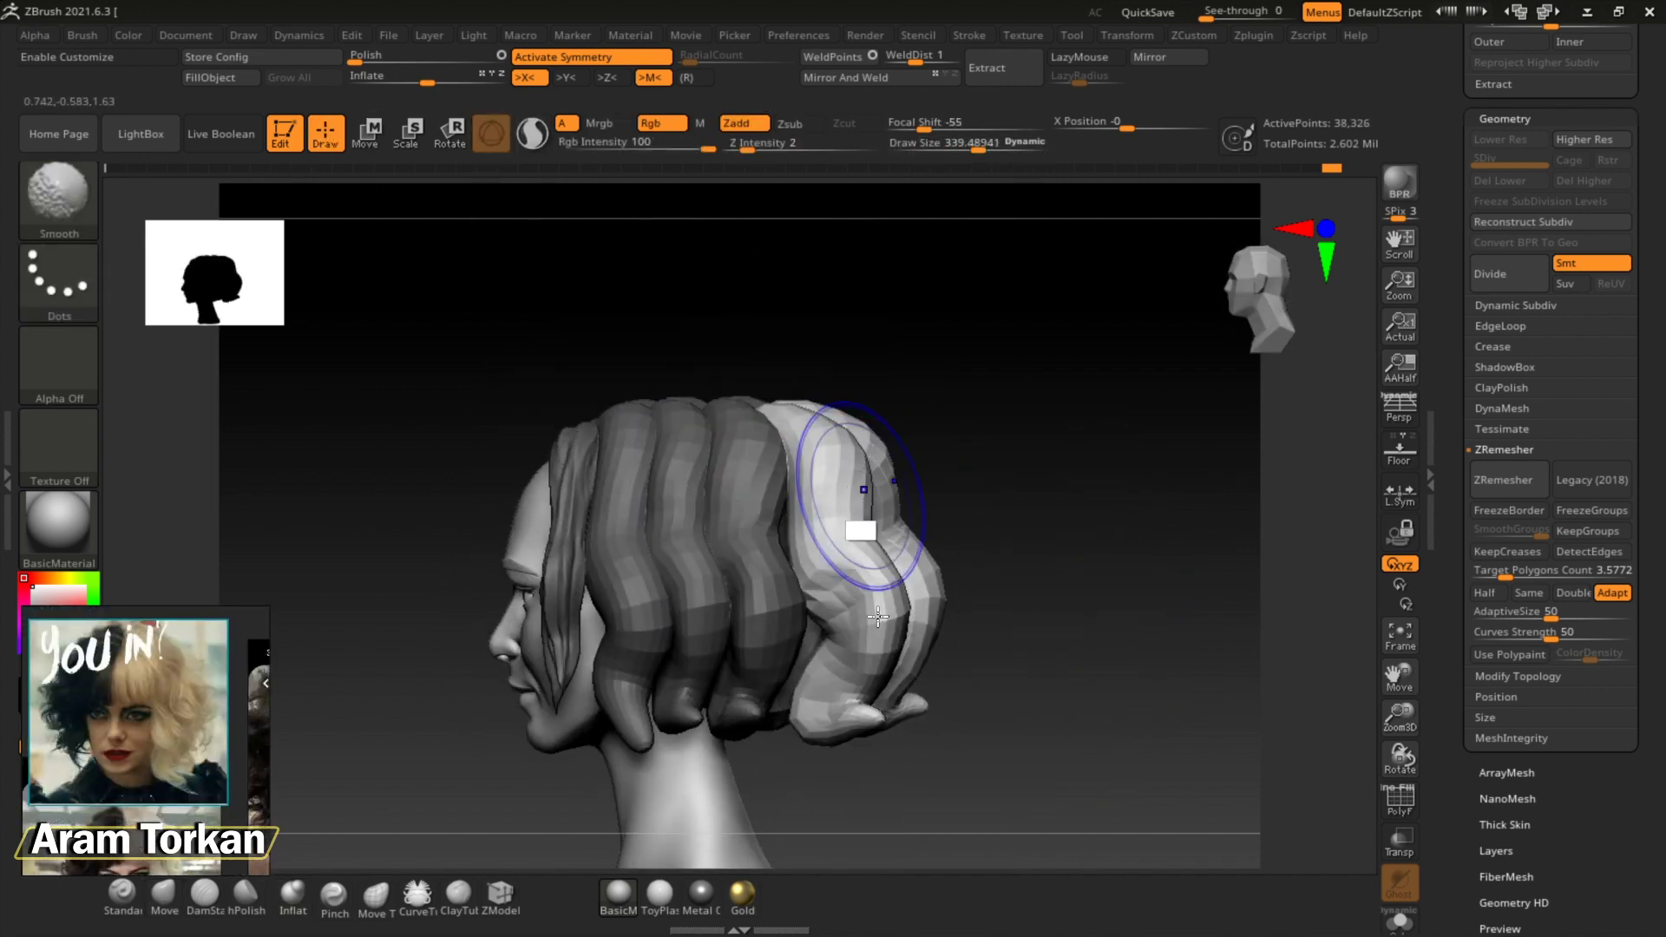
{"action": "mouse_move", "coordinate": [847, 510]}
{"action": "left_mouse_down"}
{"action": "mouse_move", "coordinate": [1168, 792]}
{"action": "mouse_move", "coordinate": [743, 402]}
{"action": "mouse_move", "coordinate": [826, 361]}
{"action": "mouse_move", "coordinate": [762, 397]}
{"action": "mouse_move", "coordinate": [1056, 662]}
{"action": "left_mouse_up"}
{"action": "mouse_move", "coordinate": [1053, 373]}
{"action": "left_mouse_down"}
{"action": "mouse_move", "coordinate": [1090, 375]}
{"action": "mouse_move", "coordinate": [1093, 472]}
{"action": "mouse_move", "coordinate": [974, 298]}
{"action": "mouse_move", "coordinate": [911, 484]}
{"action": "left_mouse_up"}
{"action": "key", "text": "s"}
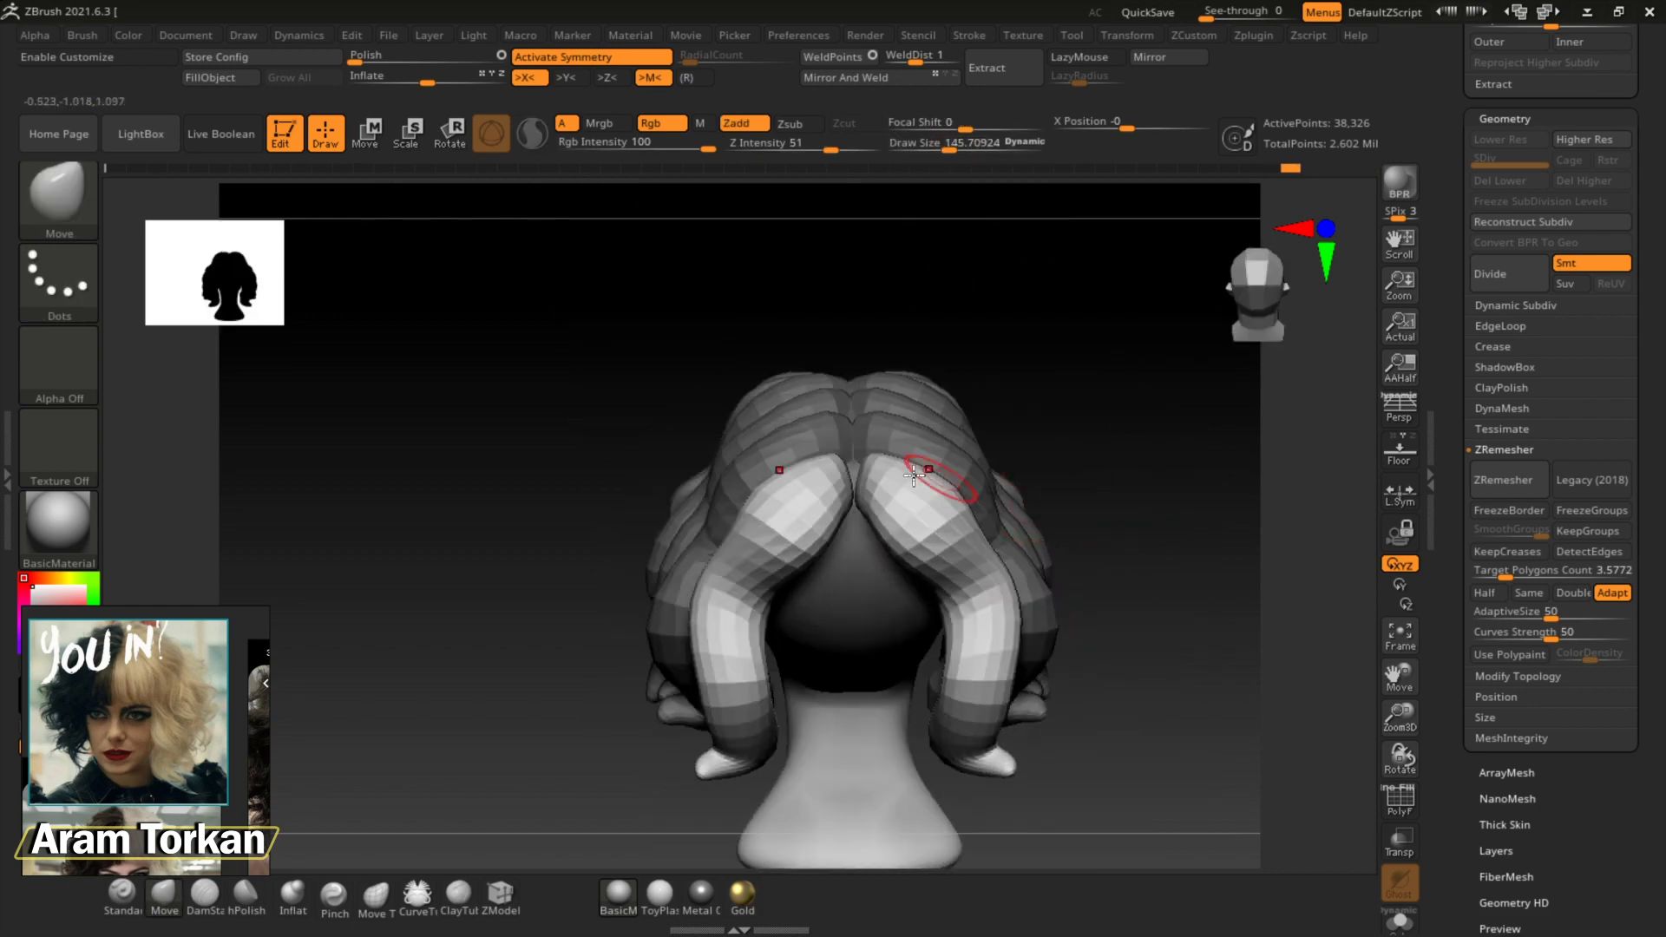
Thicken the mirrored rear locks with the Inflat brush and reshape them with the Move brush at draw size about 580
{"action": "key", "text": "b"}
{"action": "key", "text": "i"}
{"action": "key", "text": "n"}
{"action": "left_click_drag", "start_coordinate": [1116, 576], "coordinate": [827, 454]}
{"action": "mouse_move", "coordinate": [864, 632]}
{"action": "left_mouse_down", "text": "shift"}
{"action": "mouse_move", "coordinate": [853, 589]}
{"action": "mouse_move", "coordinate": [1149, 562]}
{"action": "mouse_move", "coordinate": [577, 260]}
{"action": "mouse_move", "coordinate": [881, 480]}
{"action": "mouse_move", "coordinate": [968, 223]}
{"action": "mouse_move", "coordinate": [976, 670]}
{"action": "left_mouse_up", "text": "shift"}
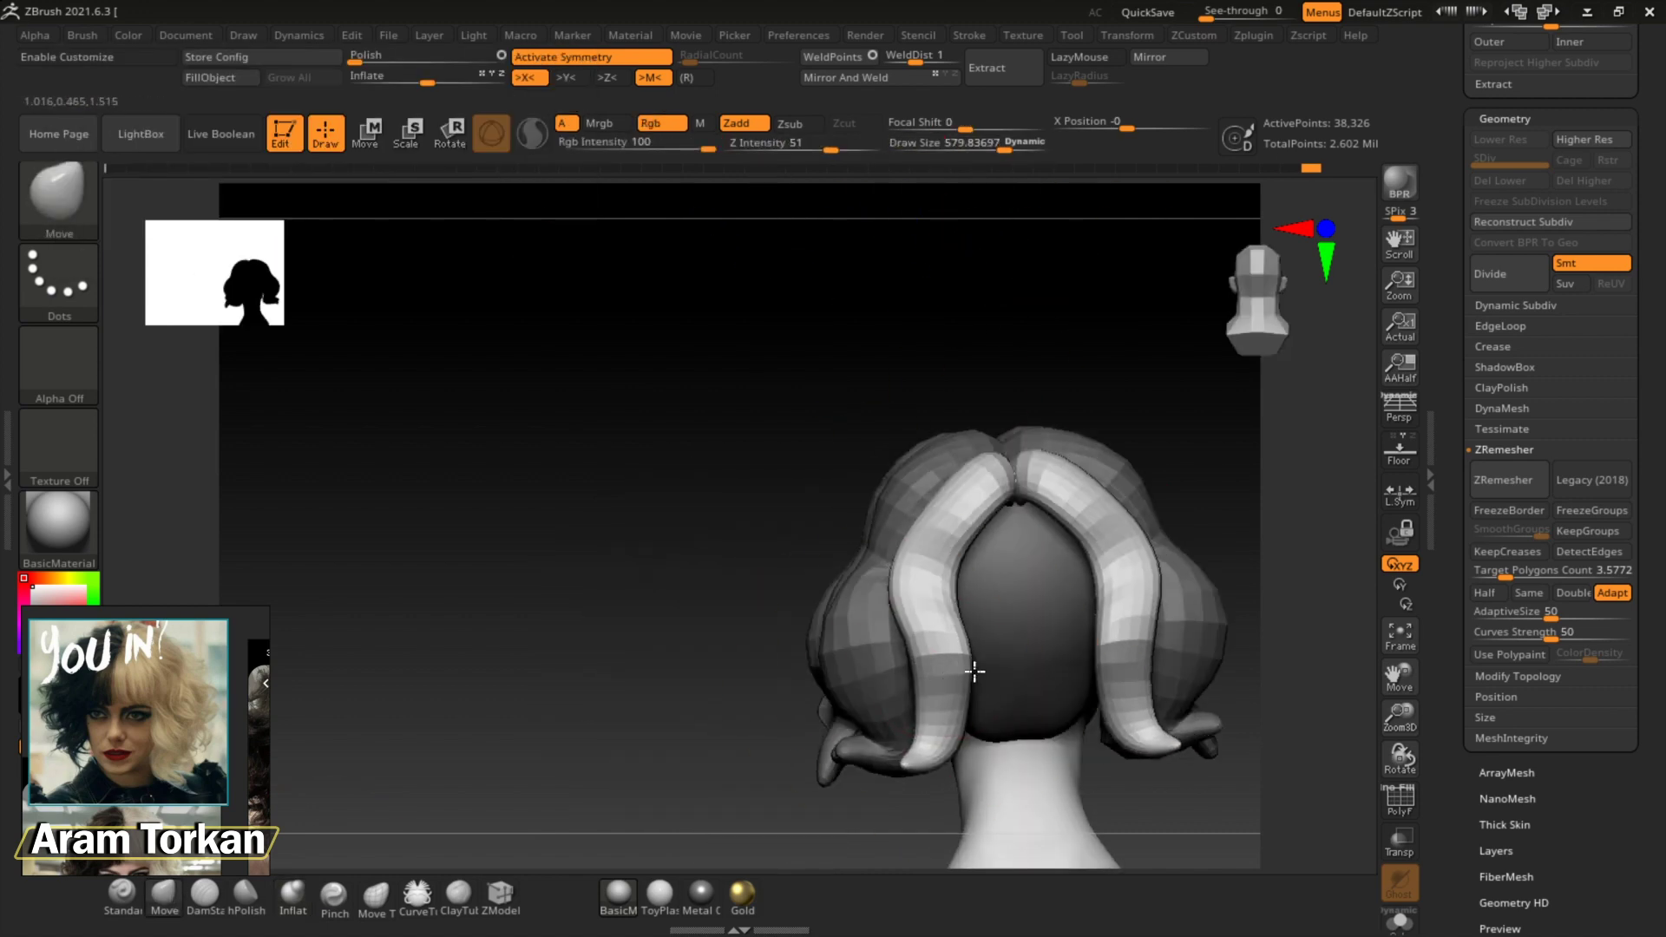
{"action": "mouse_move", "coordinate": [812, 764]}
{"action": "left_mouse_down"}
{"action": "mouse_move", "coordinate": [1043, 709]}
{"action": "mouse_move", "coordinate": [954, 689]}
{"action": "mouse_move", "coordinate": [1049, 770]}
{"action": "mouse_move", "coordinate": [1163, 480]}
{"action": "mouse_move", "coordinate": [911, 538]}
{"action": "mouse_move", "coordinate": [987, 521]}
{"action": "left_mouse_up"}
Duplicate the rear lock toward the centre of the back and thicken the new pair with Inflat at Z Intensity 7
{"action": "key", "text": "w"}
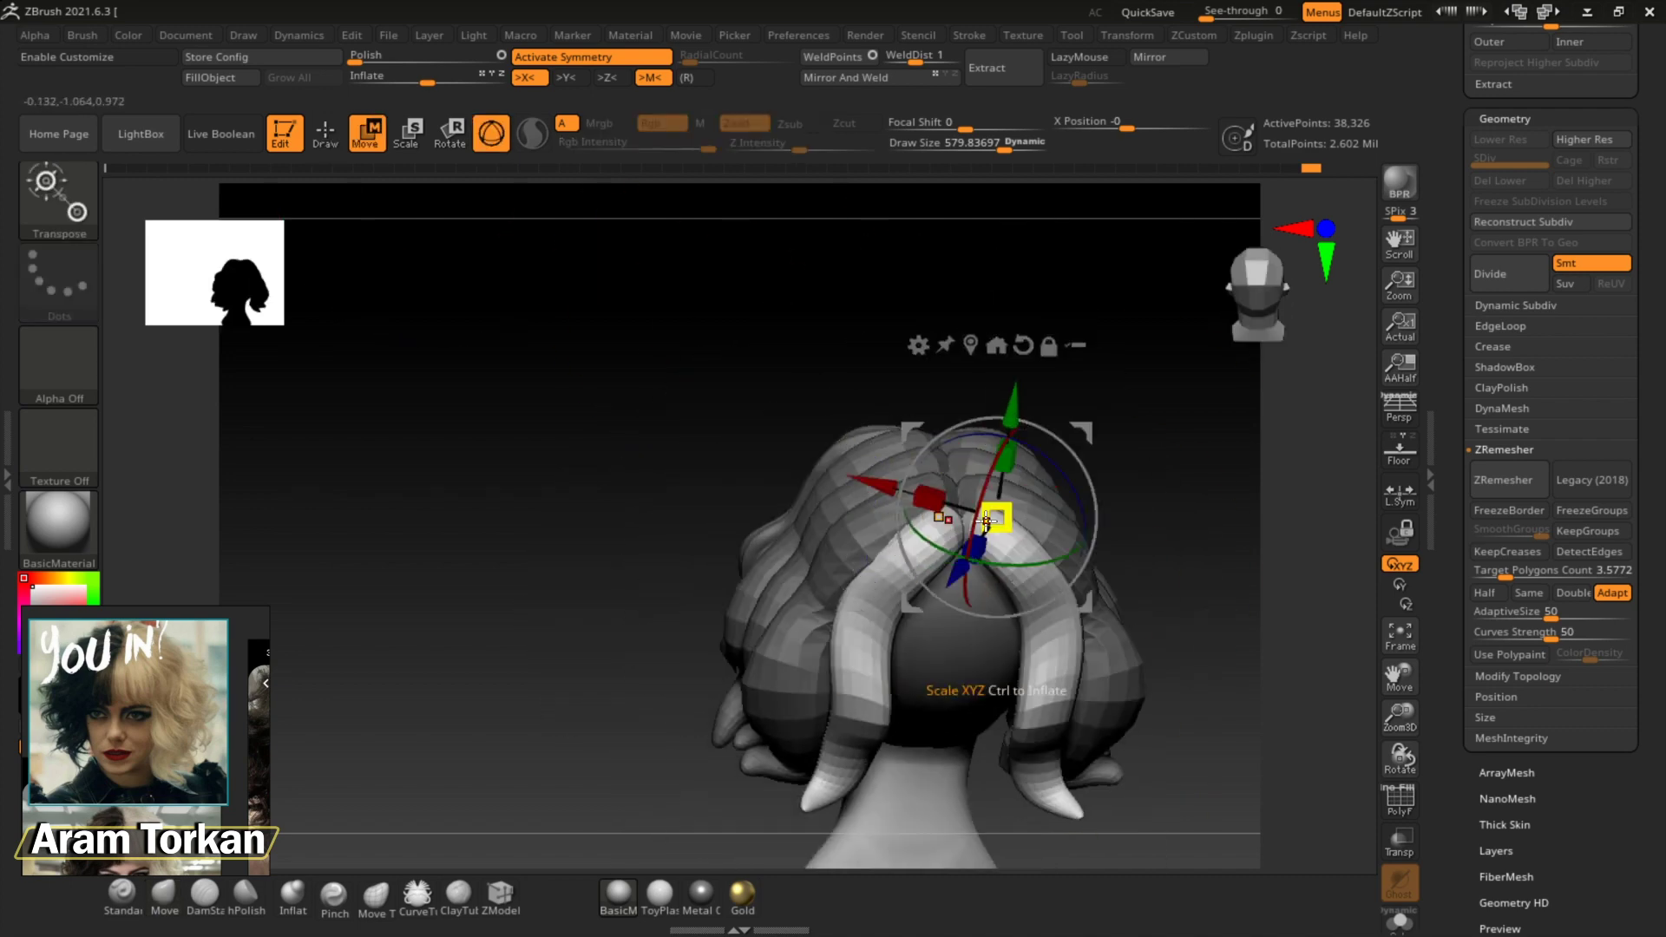
{"action": "mouse_move", "coordinate": [1029, 350]}
{"action": "left_mouse_down"}
{"action": "mouse_move", "coordinate": [731, 439]}
{"action": "mouse_move", "coordinate": [744, 403]}
{"action": "mouse_move", "coordinate": [796, 531]}
{"action": "mouse_move", "coordinate": [808, 476]}
{"action": "left_mouse_up"}
{"action": "key", "text": "q"}
{"action": "key", "text": "b"}
{"action": "key", "text": "i"}
{"action": "key", "text": "n"}
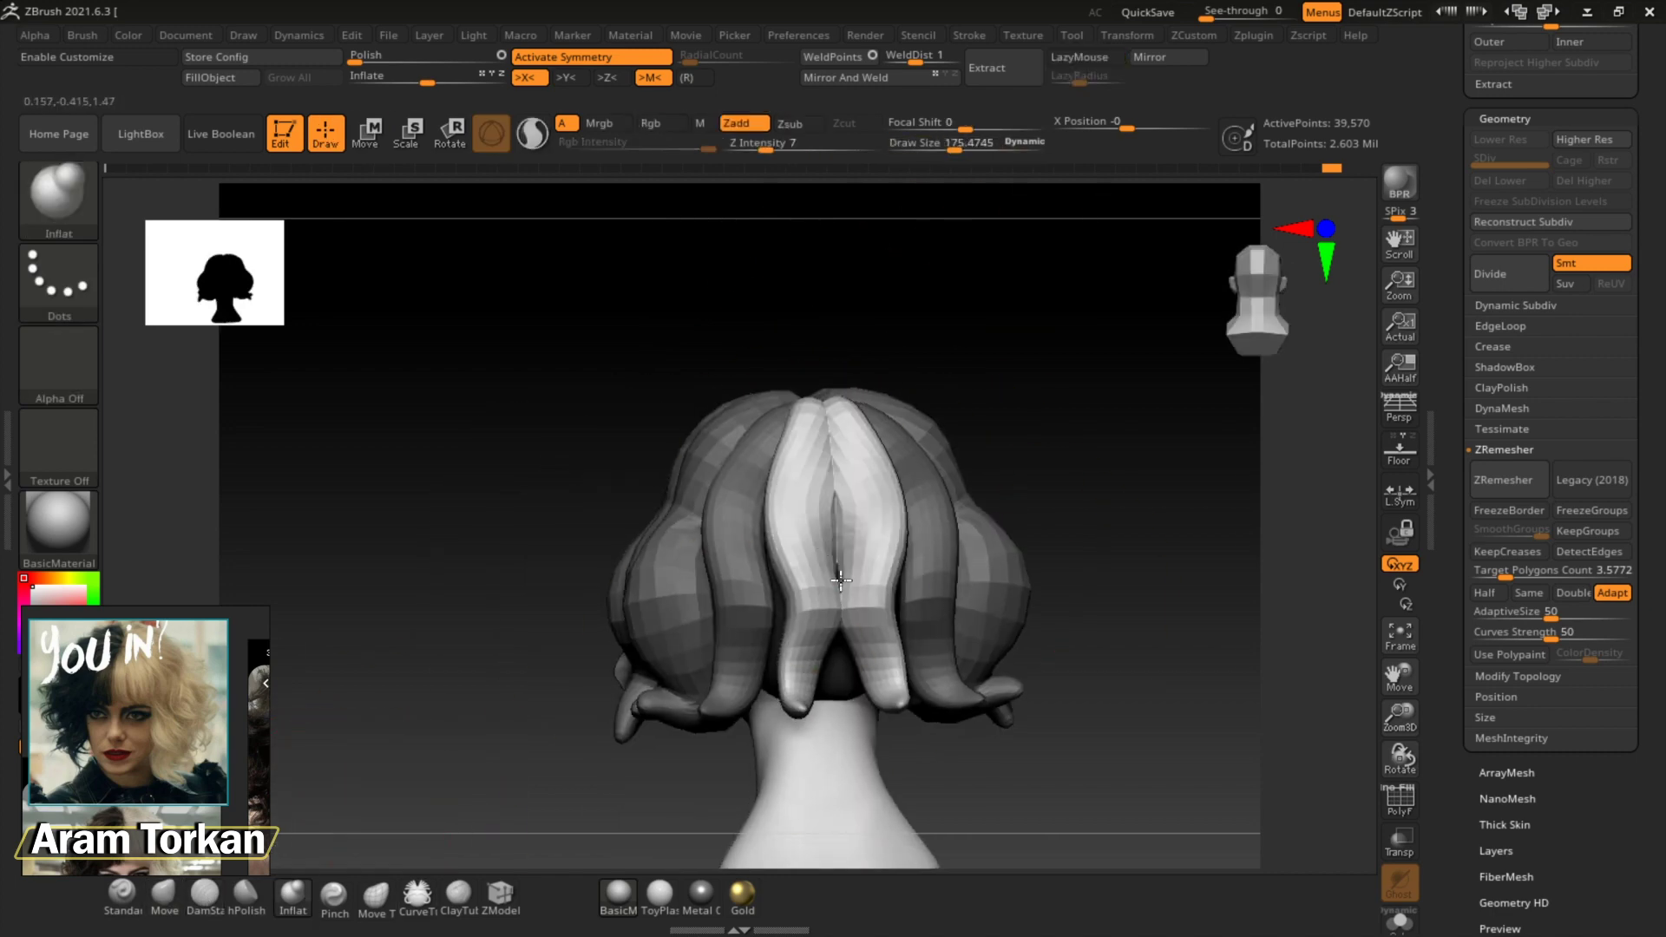
{"action": "right_click_drag", "start_coordinate": [874, 631], "coordinate": [880, 619]}
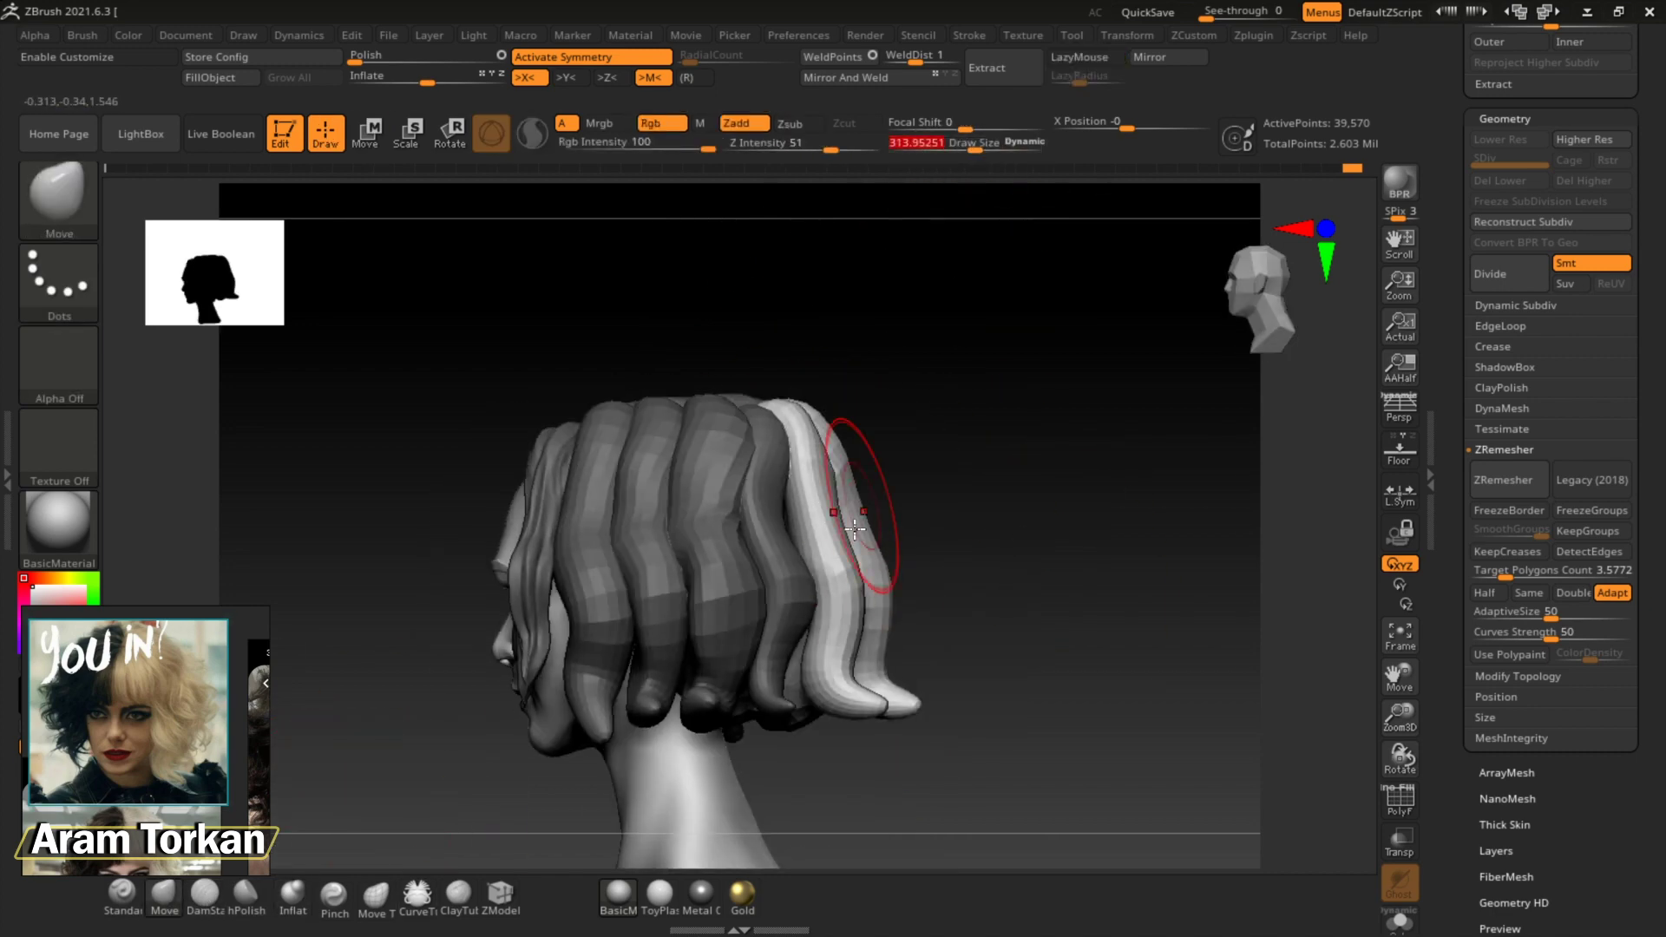
Reshape the centre-back locks with the Move brush and build up their tips with the Standard brush at draw size about 175
{"action": "right_click_drag", "start_coordinate": [829, 712], "coordinate": [854, 722]}
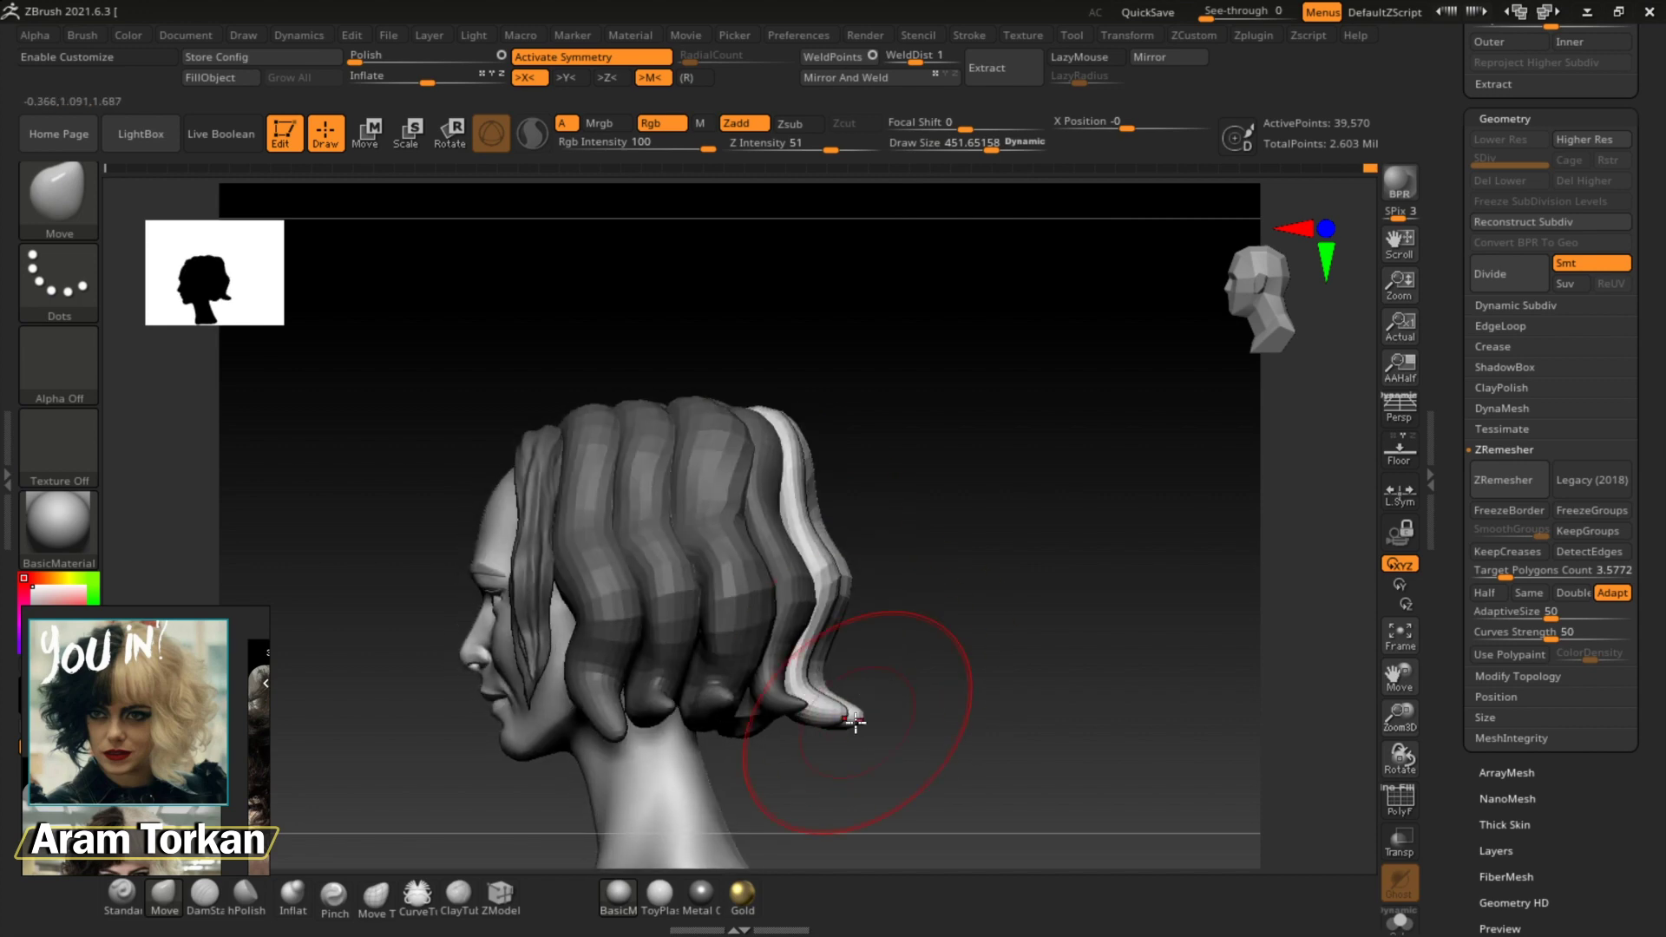
{"action": "right_click_drag", "start_coordinate": [853, 594], "coordinate": [896, 614]}
{"action": "key", "text": "b"}
{"action": "key", "text": "s"}
{"action": "key", "text": "t"}
{"action": "left_click_drag", "start_coordinate": [992, 149], "coordinate": [951, 155]}
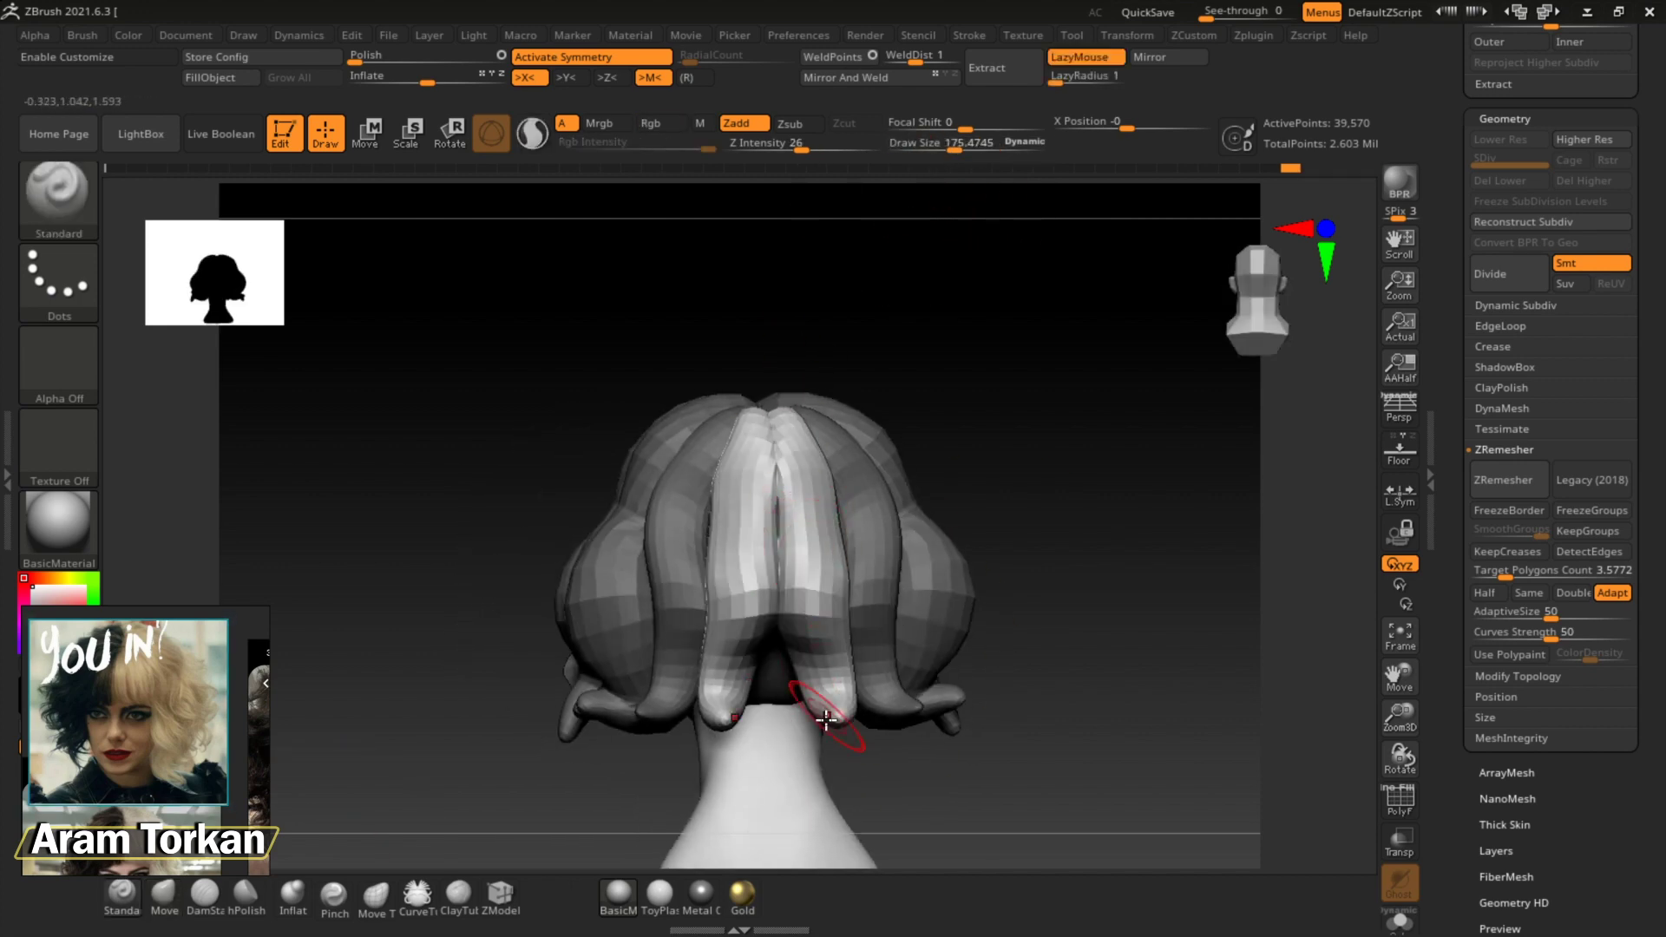
{"action": "mouse_move", "coordinate": [825, 719]}
{"action": "right_mouse_down"}
{"action": "mouse_move", "coordinate": [960, 577]}
{"action": "mouse_move", "coordinate": [812, 641]}
{"action": "mouse_move", "coordinate": [800, 725]}
{"action": "right_mouse_up"}
Adjust the lower ends of the centre-back locks with the Move brush at draw size about 243
{"action": "key", "text": "b"}
{"action": "key", "text": "m"}
{"action": "key", "text": "v"}
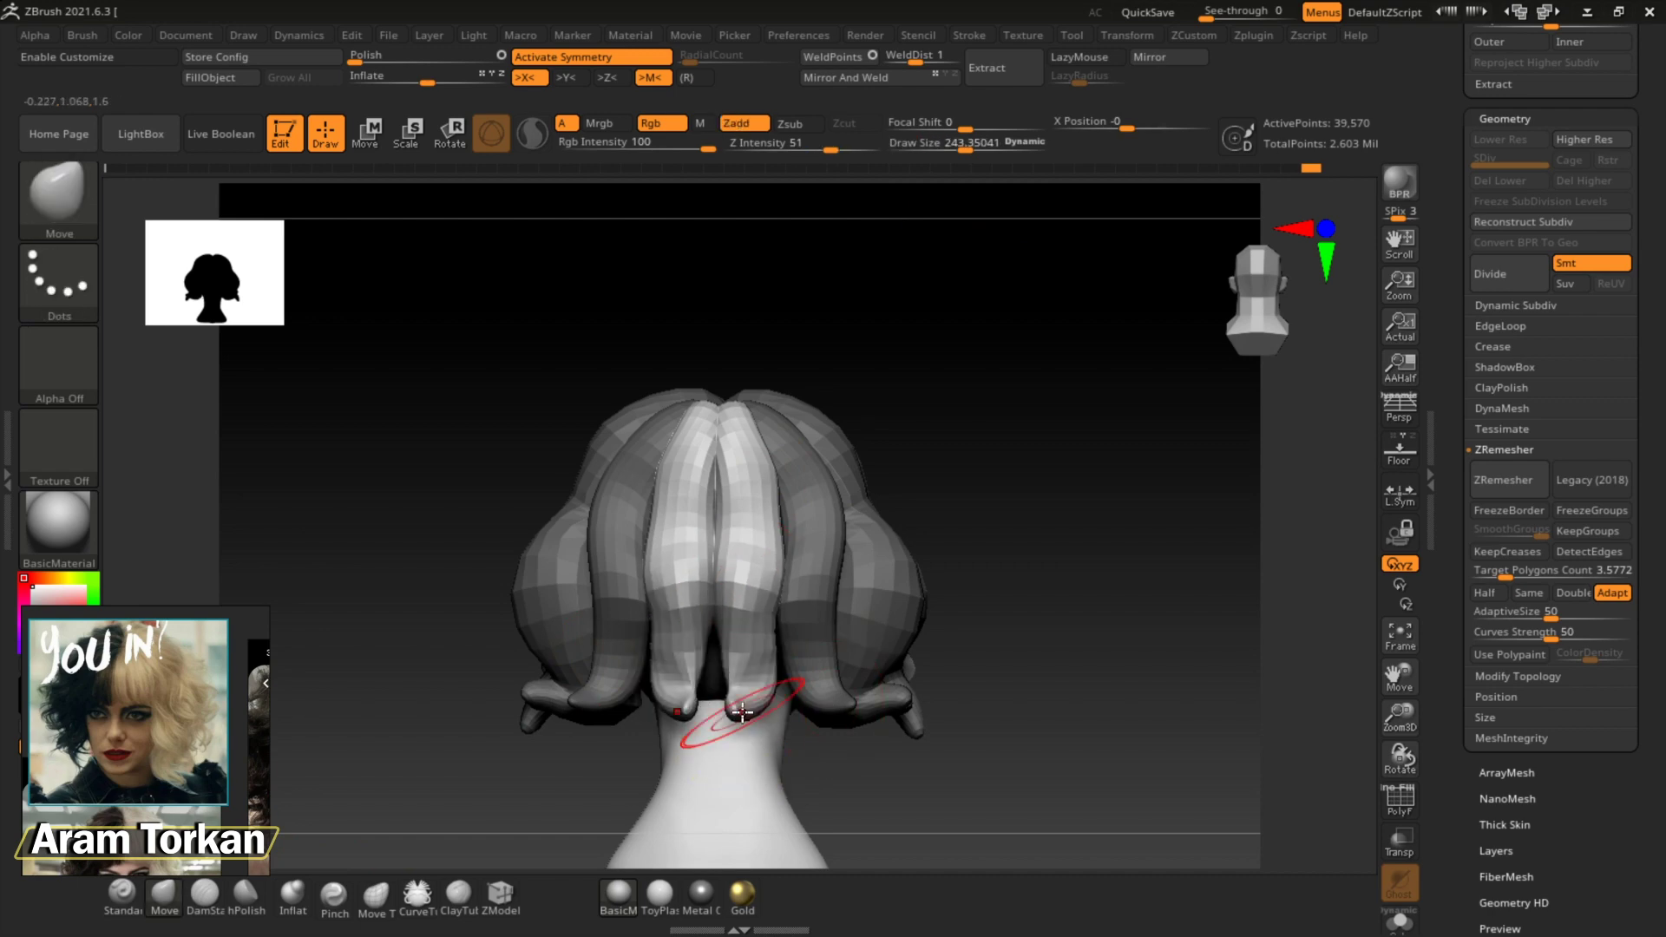
{"action": "right_click_drag", "start_coordinate": [868, 564], "coordinate": [948, 513]}
{"action": "mouse_move", "coordinate": [688, 770]}
{"action": "right_mouse_down"}
{"action": "mouse_move", "coordinate": [837, 669]}
{"action": "mouse_move", "coordinate": [973, 511]}
{"action": "mouse_move", "coordinate": [1075, 635]}
{"action": "right_mouse_up"}
Reposition the lower ends of the front locks with the Move Topological brush at draw size about 243
{"action": "key", "text": "b"}
{"action": "key", "text": "m"}
{"action": "key", "text": "t"}
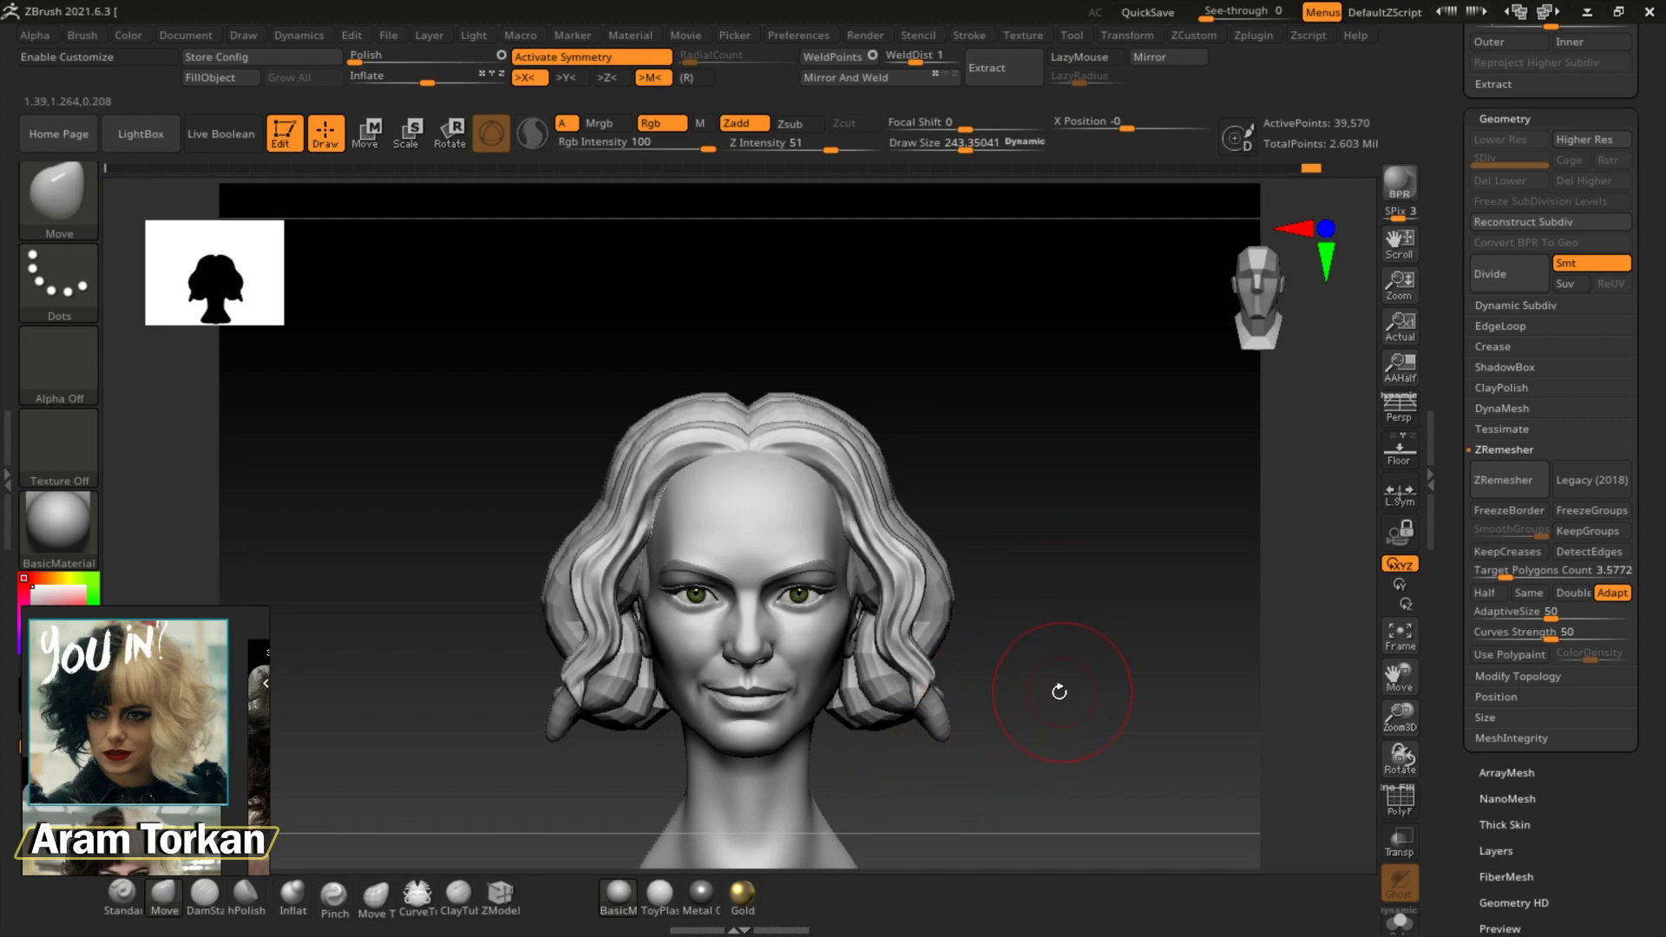
{"action": "right_click_drag", "start_coordinate": [1059, 692], "coordinate": [969, 690]}
{"action": "right_click_drag", "start_coordinate": [984, 784], "coordinate": [925, 560]}
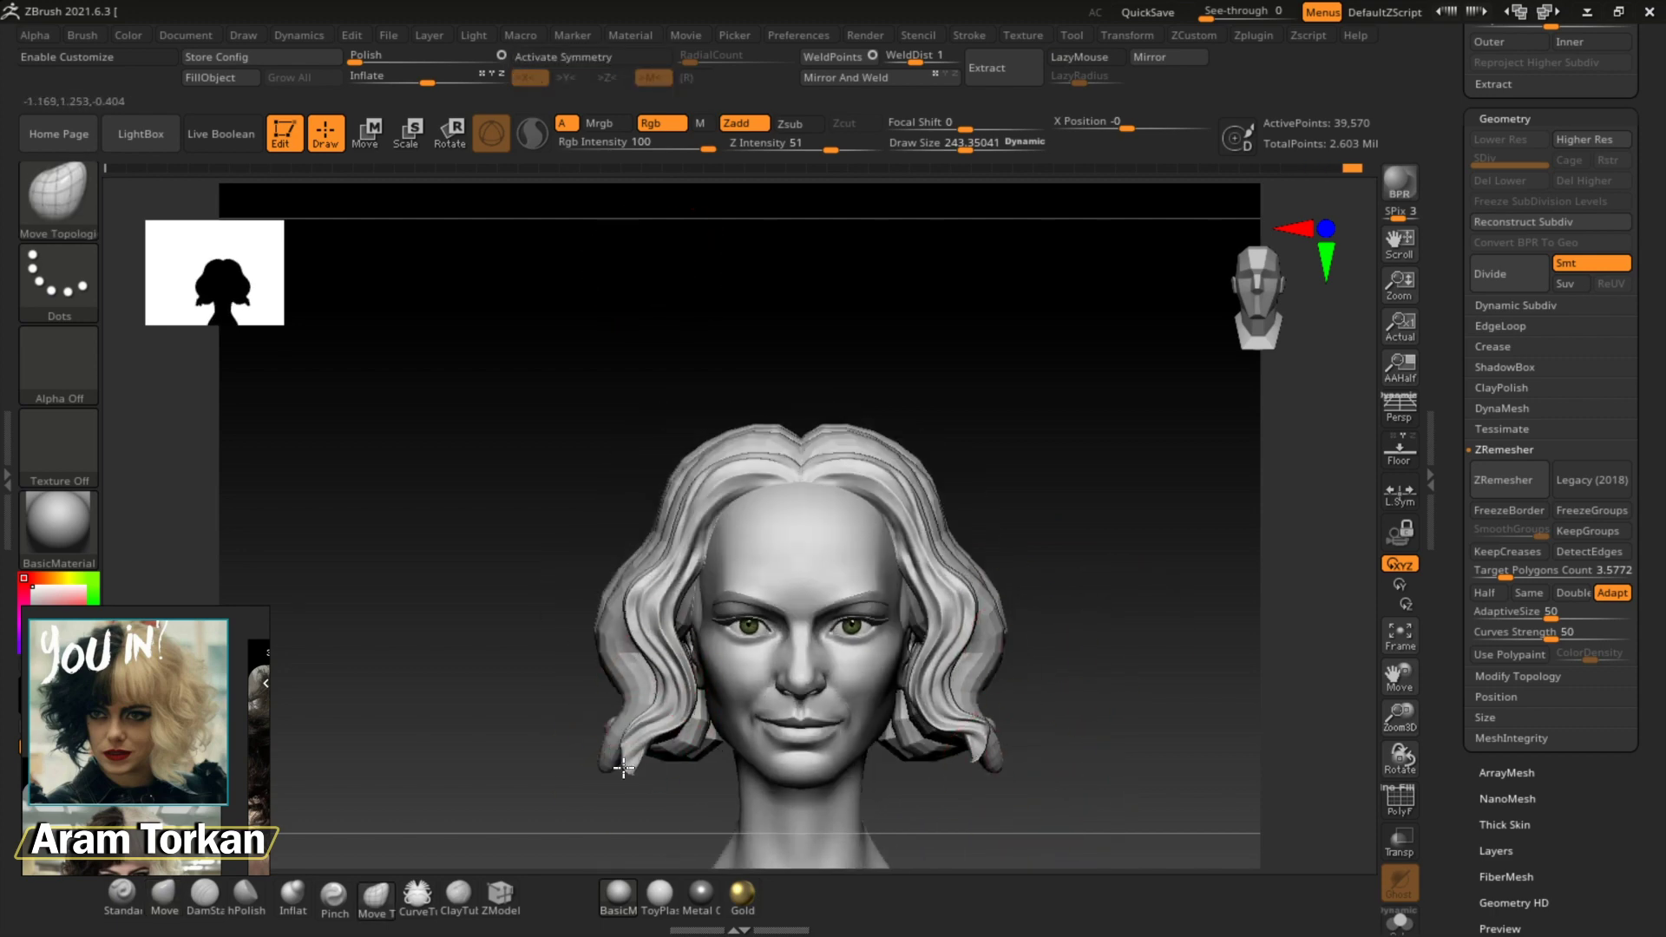
Activate X symmetry and reshape the overall hair volume with the Move brush at draw size about 591
{"action": "mouse_move", "coordinate": [1075, 717]}
{"action": "right_mouse_down", "text": "shift"}
{"action": "mouse_move", "coordinate": [1015, 689]}
{"action": "mouse_move", "coordinate": [995, 592]}
{"action": "mouse_move", "coordinate": [903, 547]}
{"action": "mouse_move", "coordinate": [754, 639]}
{"action": "mouse_move", "coordinate": [808, 472]}
{"action": "mouse_move", "coordinate": [781, 486]}
{"action": "mouse_move", "coordinate": [781, 454]}
{"action": "mouse_move", "coordinate": [701, 538]}
{"action": "mouse_move", "coordinate": [706, 483]}
{"action": "mouse_move", "coordinate": [688, 538]}
{"action": "mouse_move", "coordinate": [669, 446]}
{"action": "mouse_move", "coordinate": [864, 507]}
{"action": "mouse_move", "coordinate": [859, 291]}
{"action": "right_mouse_up", "text": "shift"}
{"action": "key", "text": "b"}
{"action": "key", "text": "i"}
{"action": "key", "text": "n"}
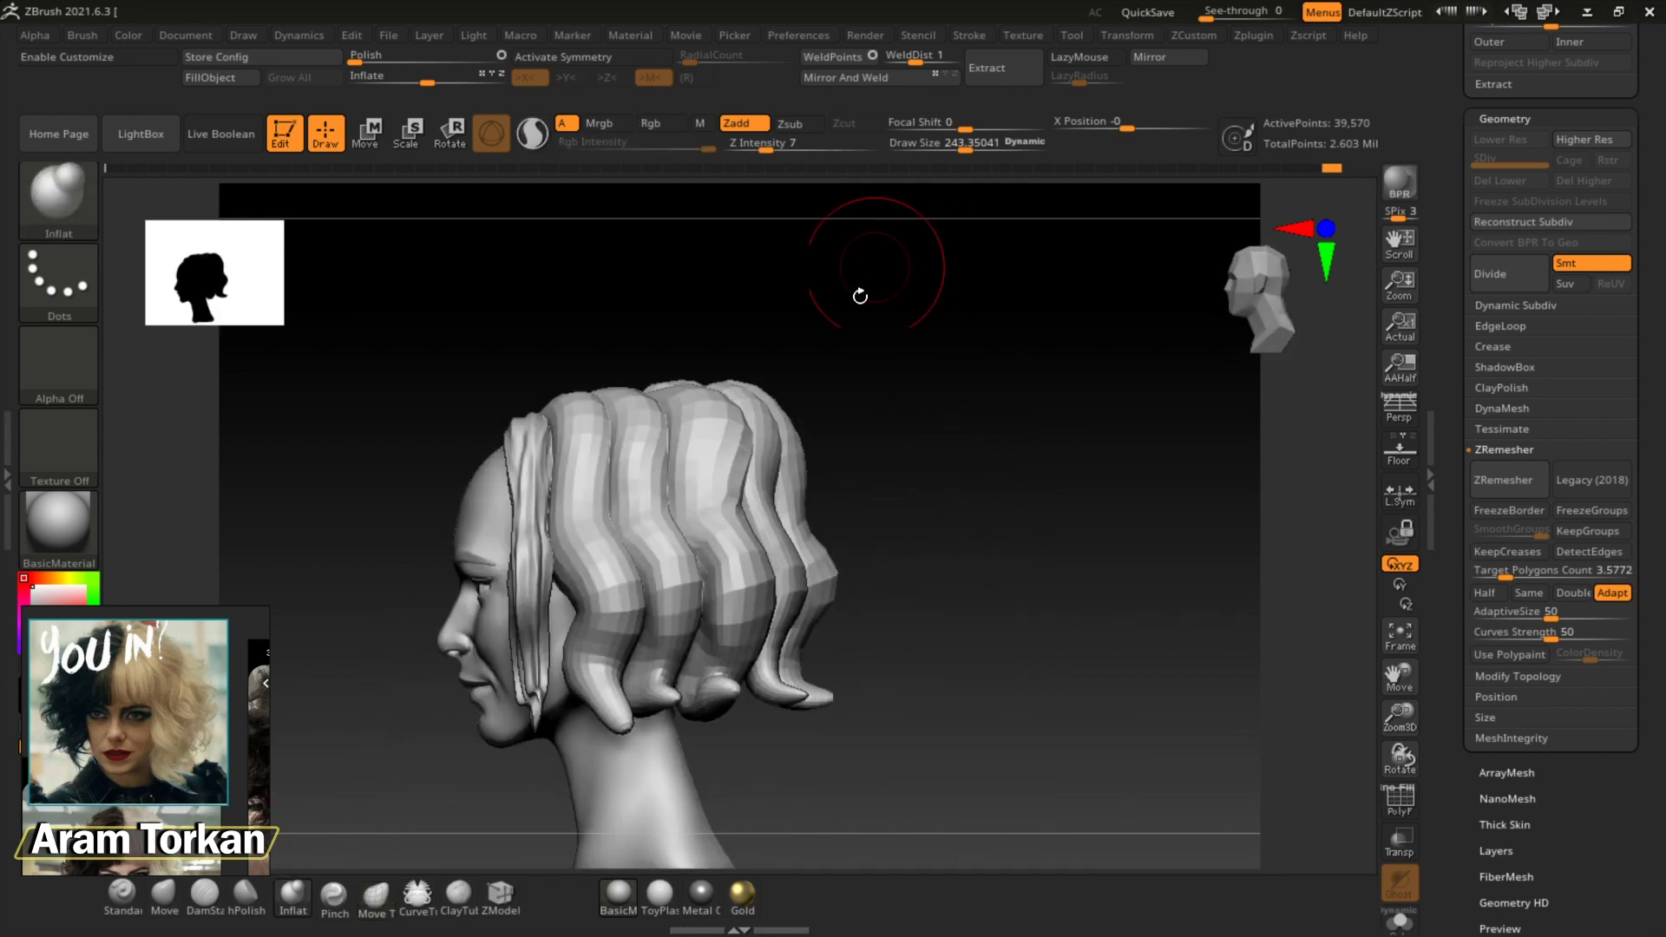
{"action": "key", "text": "b"}
{"action": "key", "text": "m"}
{"action": "key", "text": "v"}
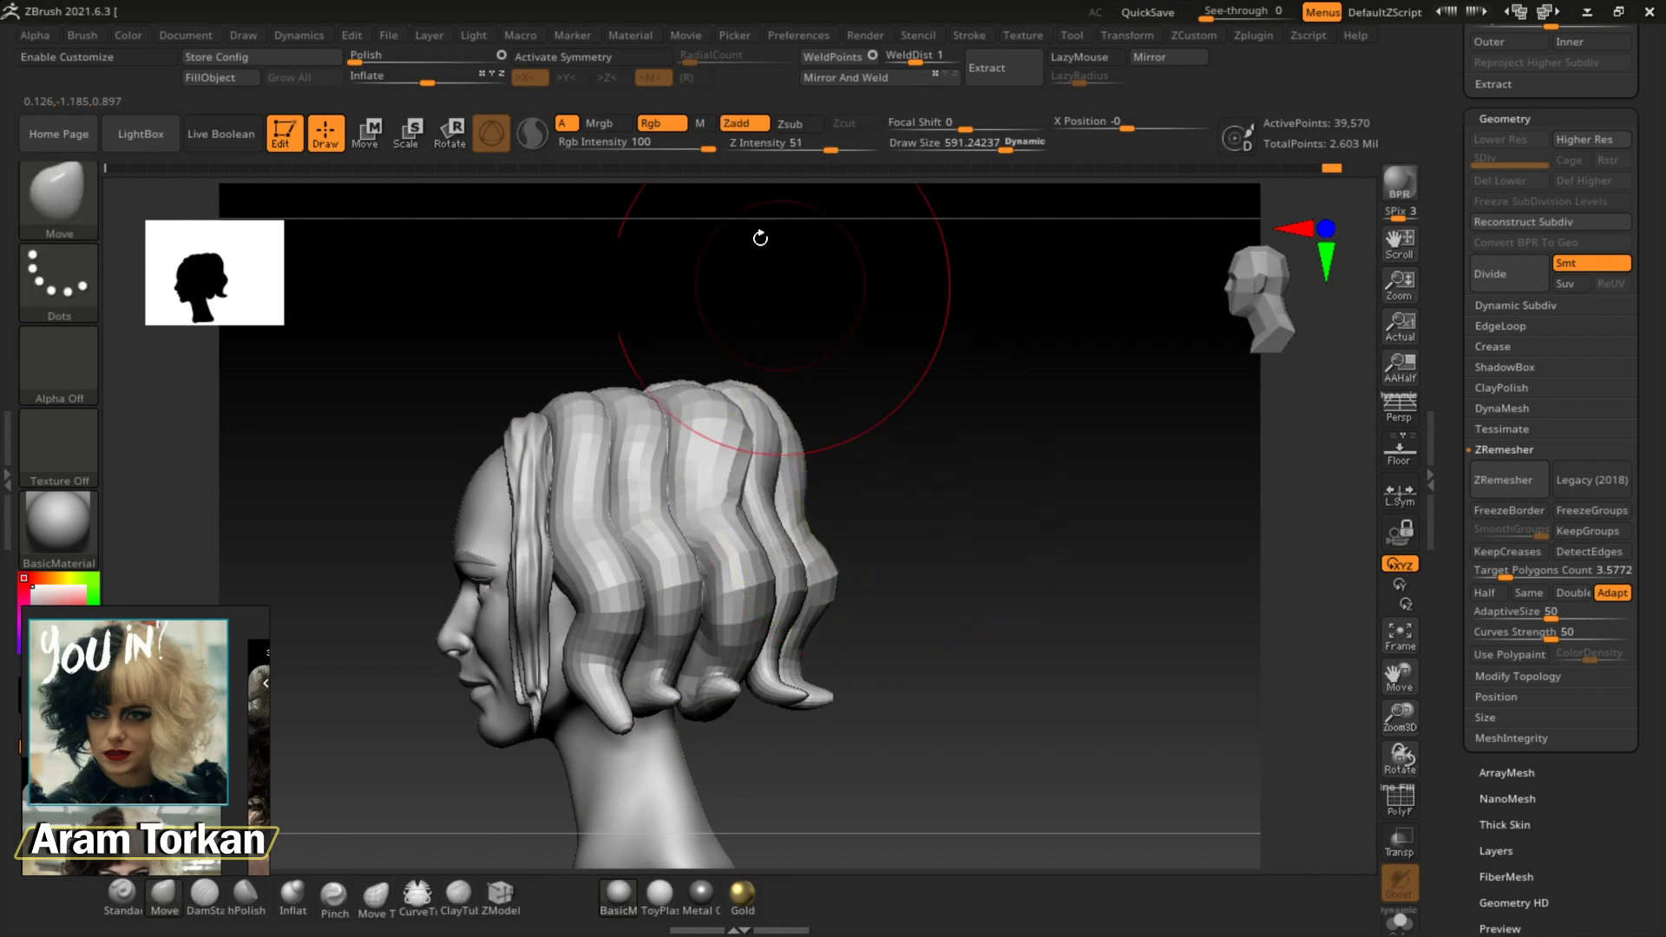
{"action": "key", "text": "x"}
{"action": "mouse_move", "coordinate": [807, 601]}
{"action": "right_mouse_down"}
{"action": "mouse_move", "coordinate": [900, 550]}
{"action": "mouse_move", "coordinate": [929, 484]}
{"action": "mouse_move", "coordinate": [1045, 502]}
{"action": "right_mouse_up"}
{"action": "key", "text": "s"}
{"action": "mouse_move", "coordinate": [850, 356]}
{"action": "right_mouse_down"}
{"action": "mouse_move", "coordinate": [848, 335]}
{"action": "mouse_move", "coordinate": [893, 343]}
{"action": "mouse_move", "coordinate": [966, 305]}
{"action": "mouse_move", "coordinate": [1134, 613]}
{"action": "right_mouse_up"}
Refine the hair around the front parting with the Standard brush at draw size about 51 and the Move brush
{"action": "left_click", "coordinate": [122, 910]}
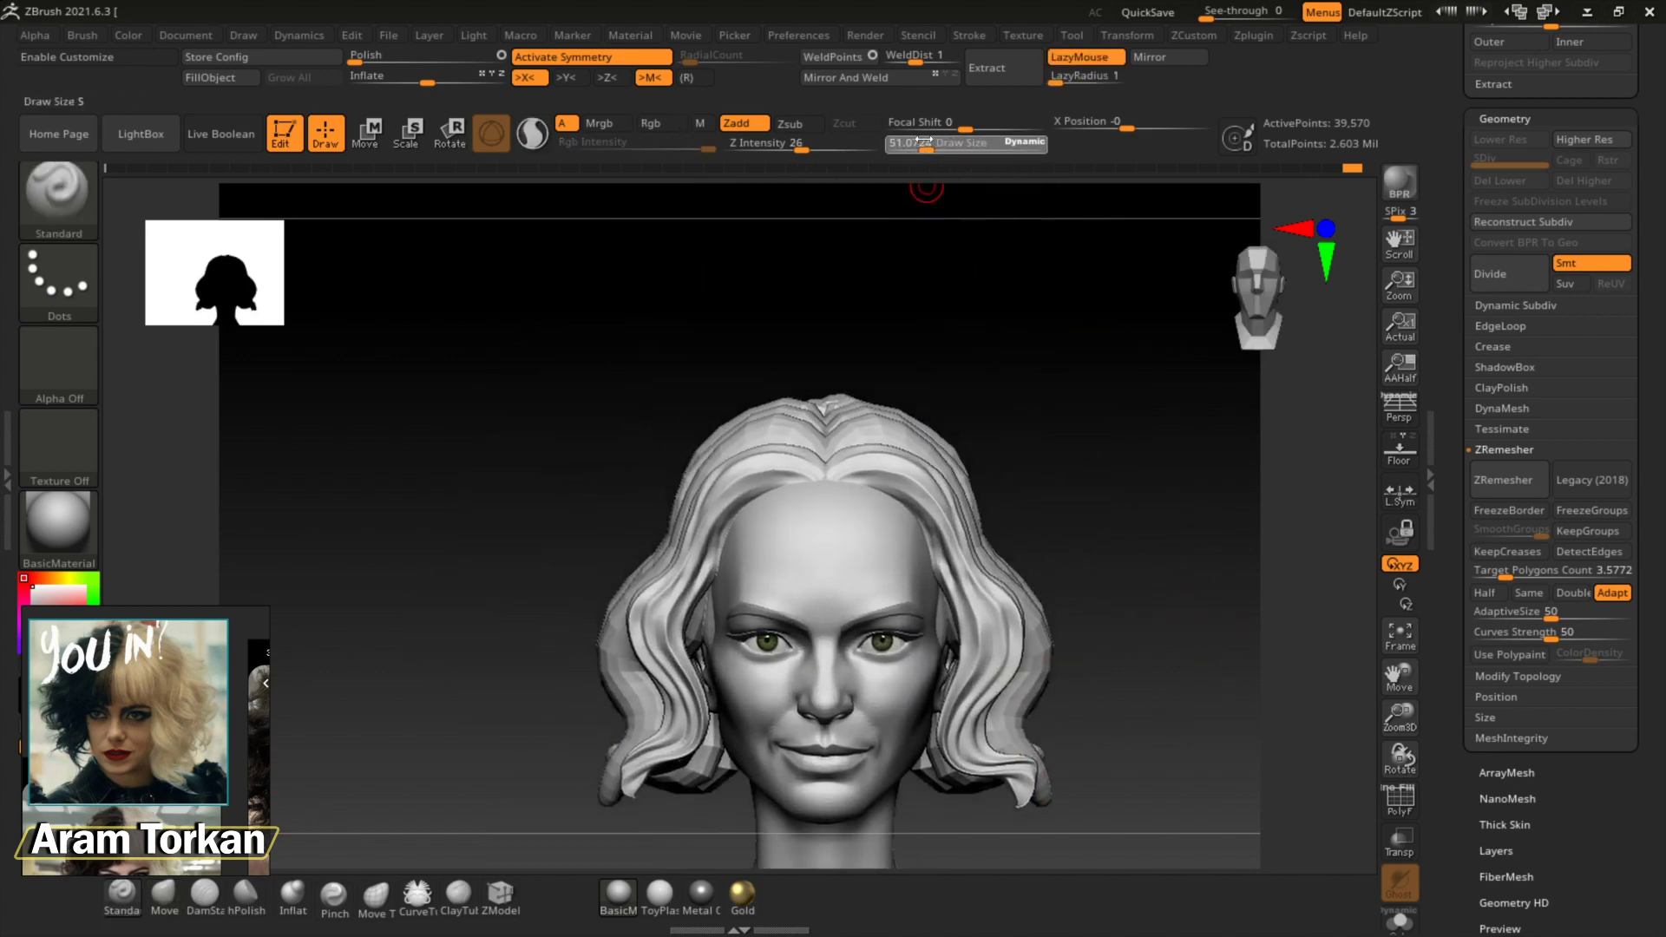
{"action": "mouse_move", "coordinate": [946, 416]}
{"action": "right_mouse_down"}
{"action": "mouse_move", "coordinate": [956, 376]}
{"action": "mouse_move", "coordinate": [998, 347]}
{"action": "mouse_move", "coordinate": [1067, 418]}
{"action": "mouse_move", "coordinate": [920, 195]}
{"action": "mouse_move", "coordinate": [967, 320]}
{"action": "mouse_move", "coordinate": [912, 350]}
{"action": "mouse_move", "coordinate": [1094, 299]}
{"action": "mouse_move", "coordinate": [1033, 465]}
{"action": "mouse_move", "coordinate": [1045, 636]}
{"action": "mouse_move", "coordinate": [746, 392]}
{"action": "right_mouse_up"}
{"action": "mouse_move", "coordinate": [729, 471]}
{"action": "right_mouse_down"}
{"action": "mouse_move", "coordinate": [912, 577]}
{"action": "mouse_move", "coordinate": [877, 484]}
{"action": "mouse_move", "coordinate": [778, 769]}
{"action": "right_mouse_up"}
{"action": "key", "text": "b"}
{"action": "key", "text": "m"}
{"action": "key", "text": "v"}
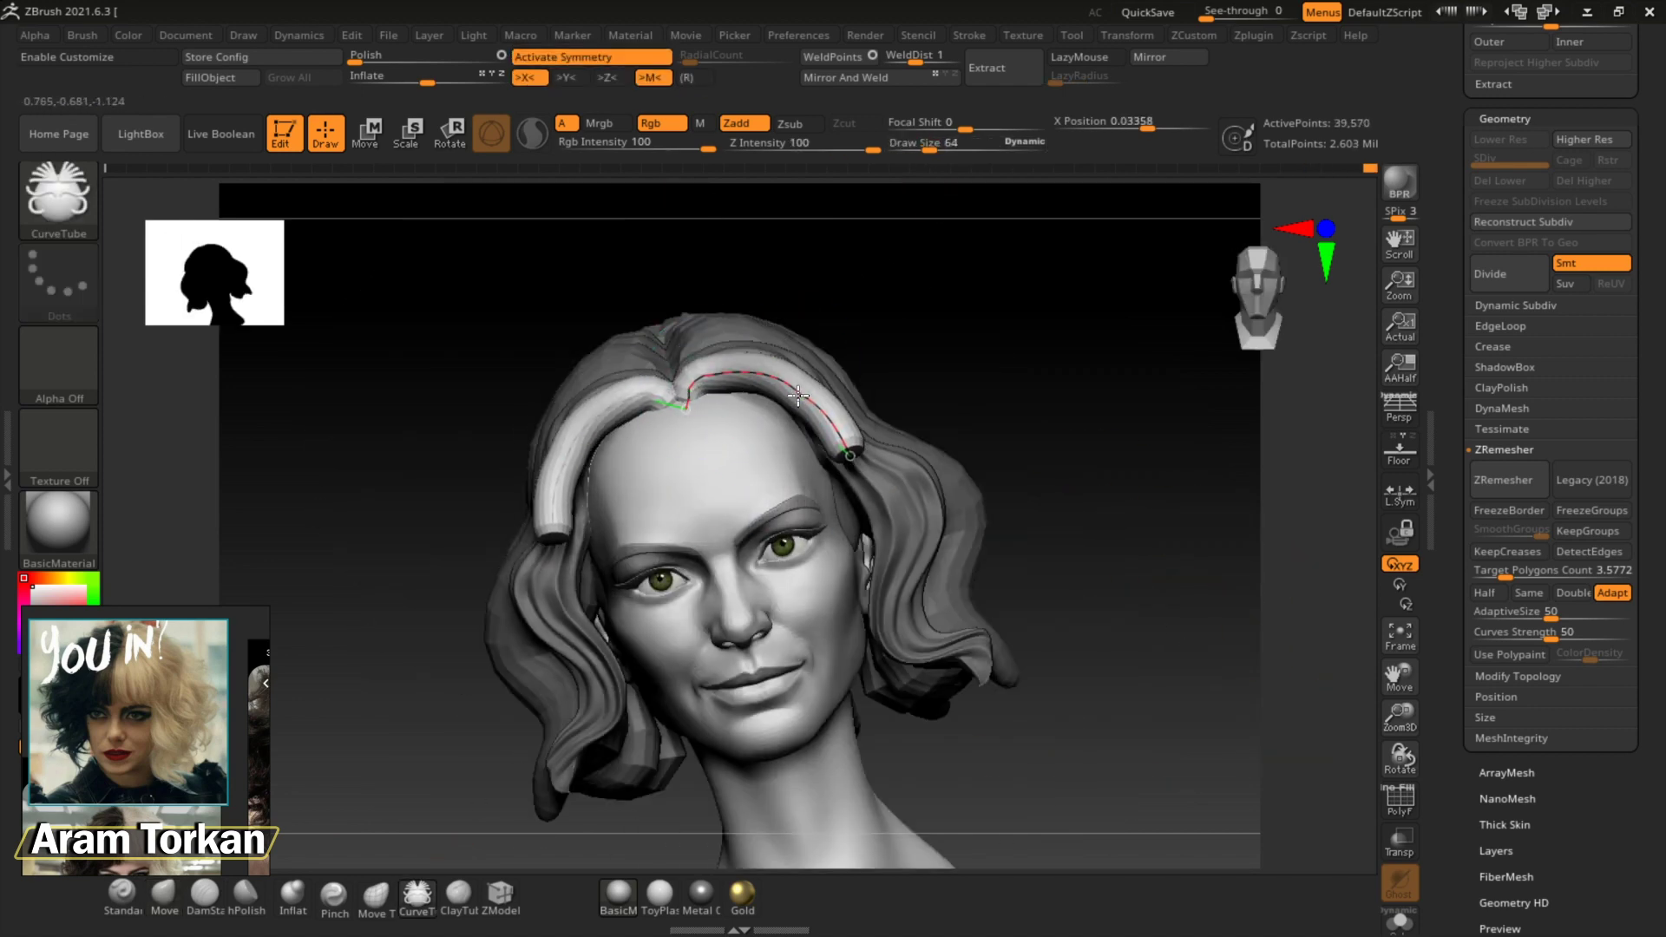
Lay mirrored CurveTube strands at draw size 64 along the hairline, running from the parting to the temples
{"action": "right_click_drag", "start_coordinate": [831, 497], "coordinate": [845, 463], "text": "shift"}
{"action": "right_click_drag", "start_coordinate": [707, 359], "coordinate": [820, 444]}
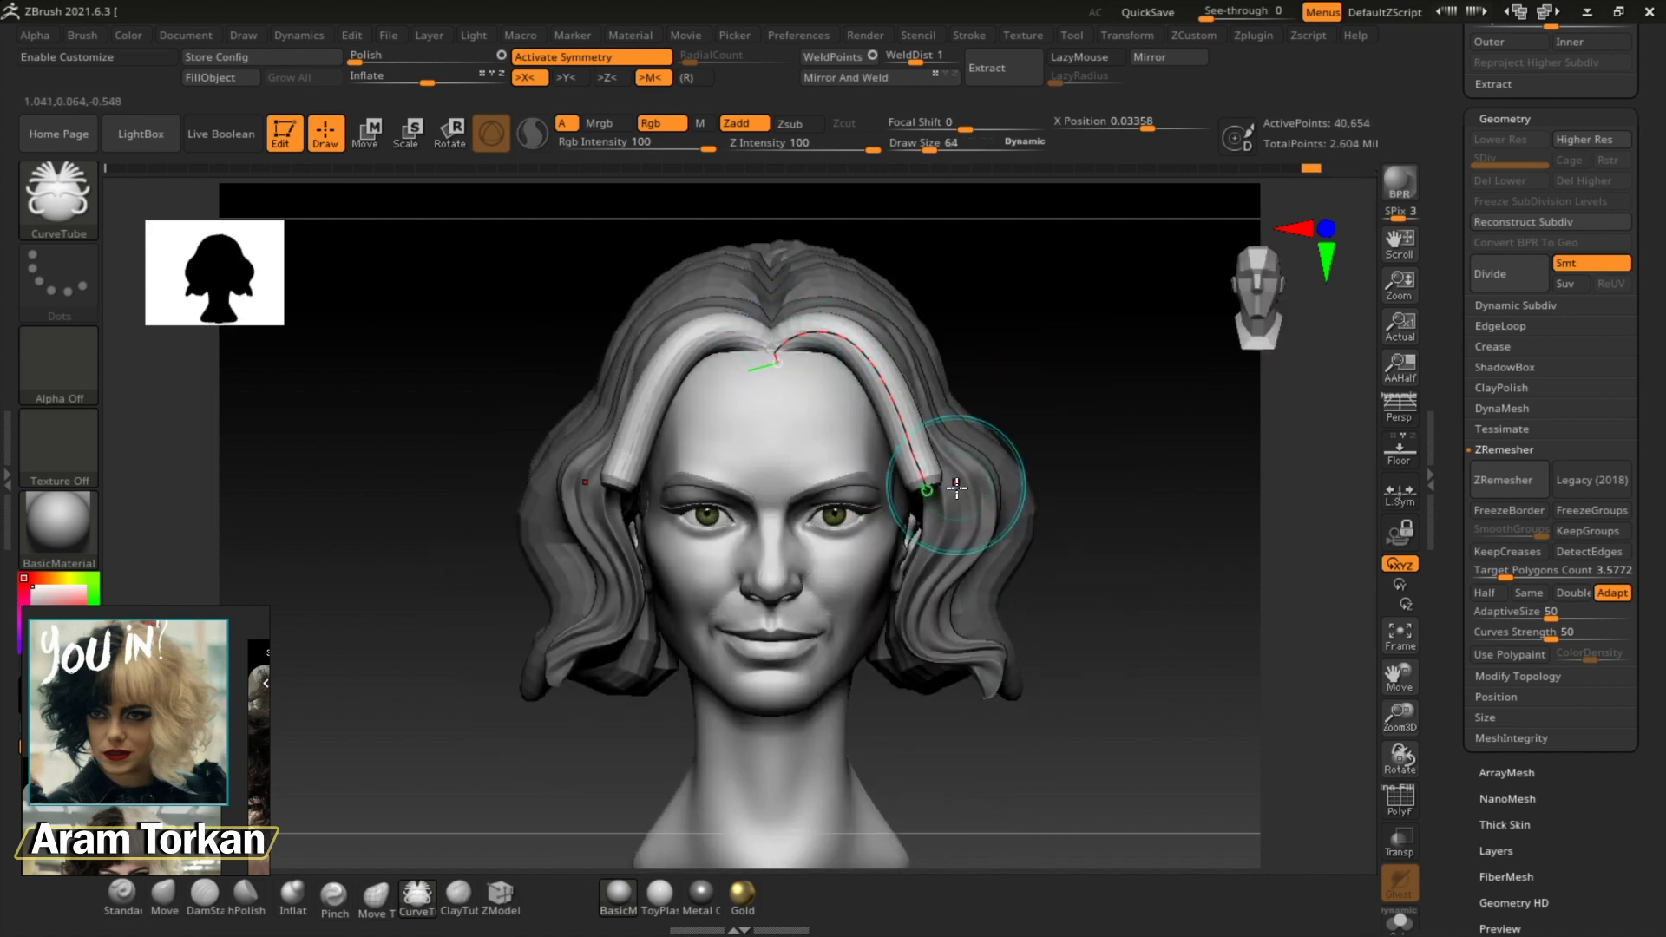
{"action": "right_click_drag", "start_coordinate": [956, 487], "coordinate": [838, 533]}
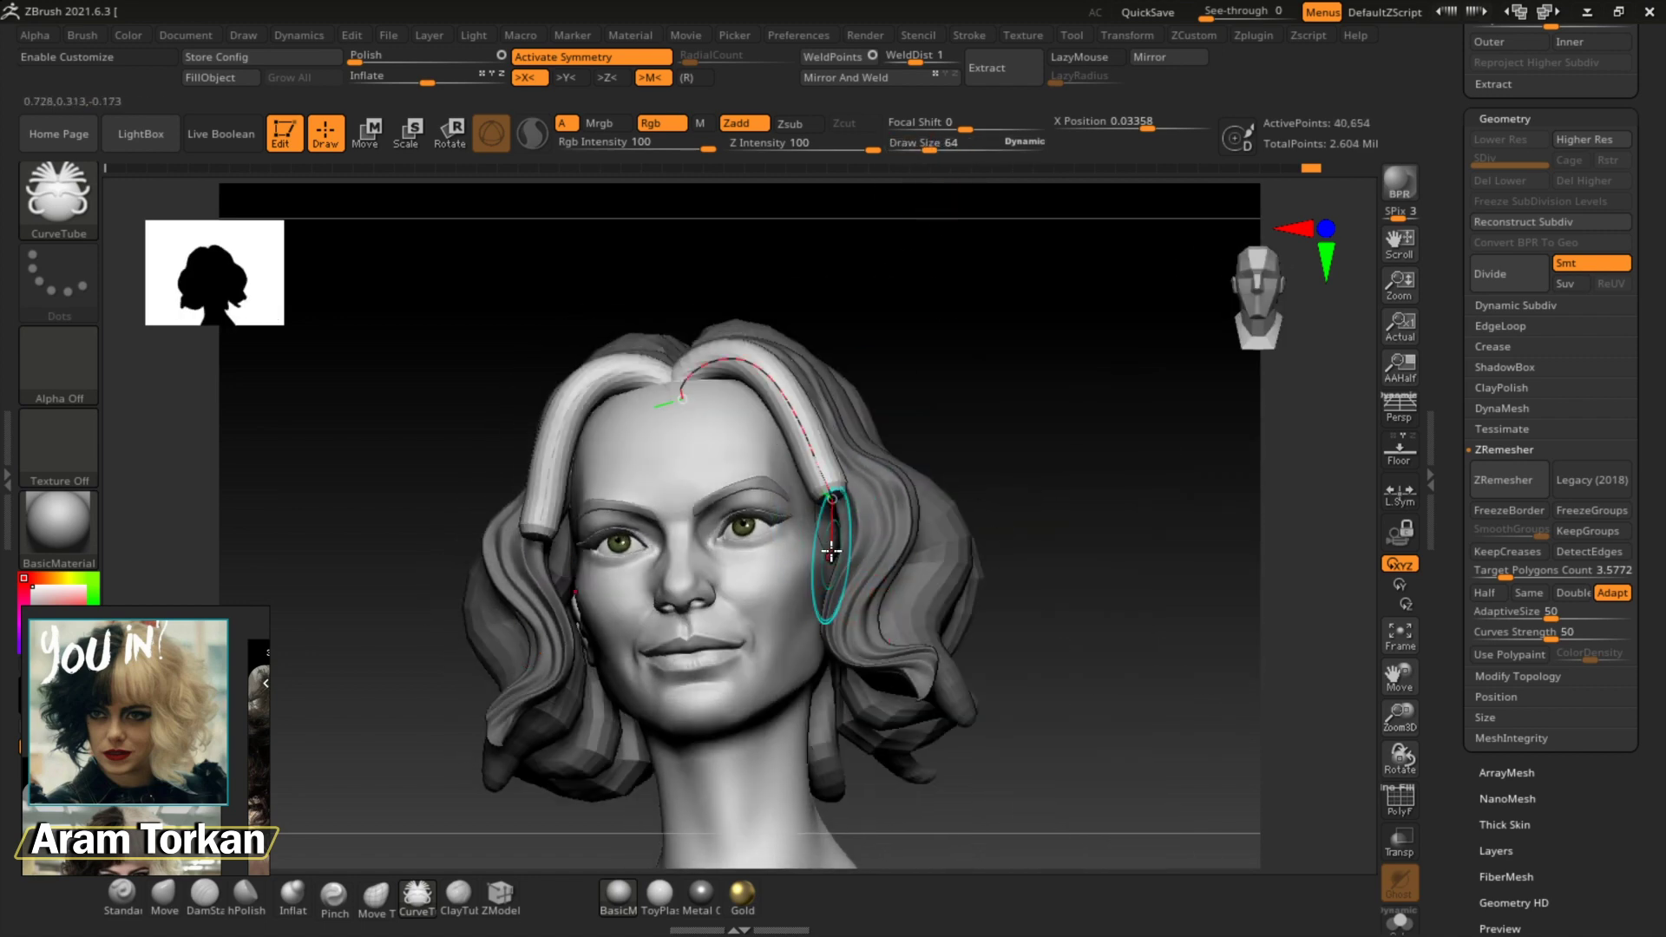
{"action": "mouse_move", "coordinate": [831, 551]}
{"action": "right_mouse_down"}
{"action": "mouse_move", "coordinate": [998, 662]}
{"action": "mouse_move", "coordinate": [930, 551]}
{"action": "right_mouse_up"}
{"action": "mouse_move", "coordinate": [1031, 521]}
{"action": "right_mouse_down"}
{"action": "mouse_move", "coordinate": [838, 449]}
{"action": "mouse_move", "coordinate": [1084, 664]}
{"action": "mouse_move", "coordinate": [885, 565]}
{"action": "mouse_move", "coordinate": [960, 495]}
{"action": "mouse_move", "coordinate": [773, 817]}
{"action": "mouse_move", "coordinate": [877, 521]}
{"action": "right_mouse_up"}
Taper and fit the hairline tubes against the temples with the Move brush at draw size about 146
{"action": "key", "text": "b"}
{"action": "key", "text": "m"}
{"action": "key", "text": "v"}
{"action": "left_click_drag", "start_coordinate": [936, 149], "coordinate": [956, 147]}
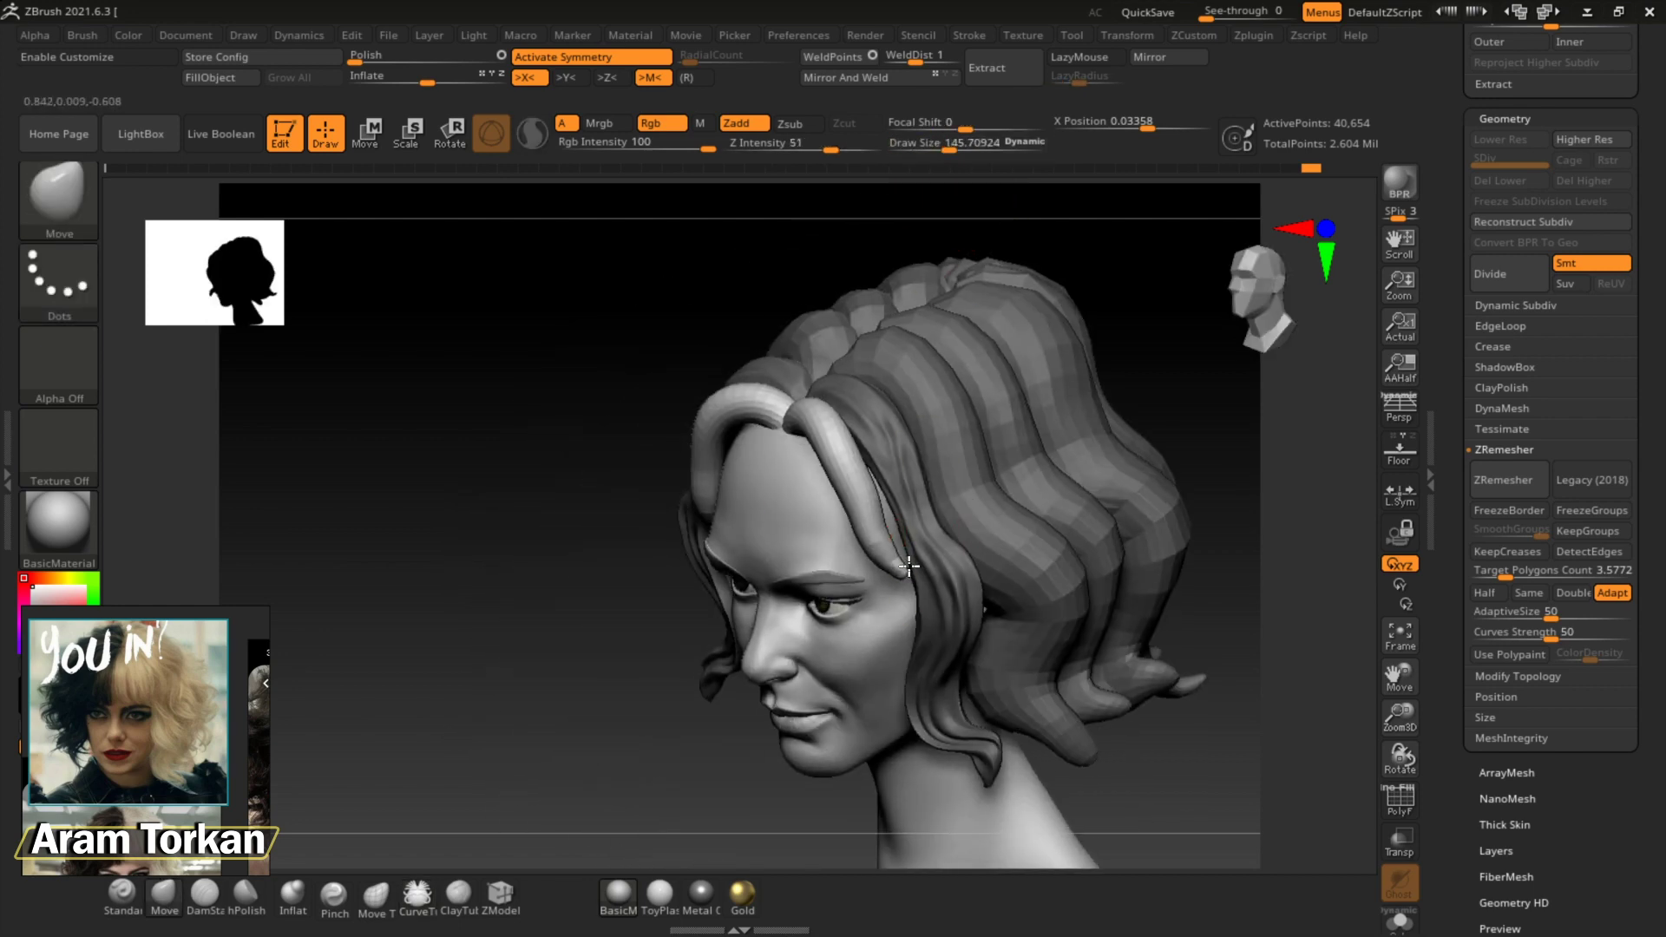
Flatten the surfaces of the hairline strands with the hPolish brush at Z Intensity 63 and draw size about 45
{"action": "key", "text": "b"}
{"action": "key", "text": "h"}
{"action": "key", "text": "p"}
{"action": "mouse_move", "coordinate": [909, 566]}
{"action": "right_mouse_down", "text": "shift"}
{"action": "mouse_move", "coordinate": [1093, 435]}
{"action": "mouse_move", "coordinate": [1024, 469]}
{"action": "mouse_move", "coordinate": [837, 409]}
{"action": "right_mouse_up", "text": "shift"}
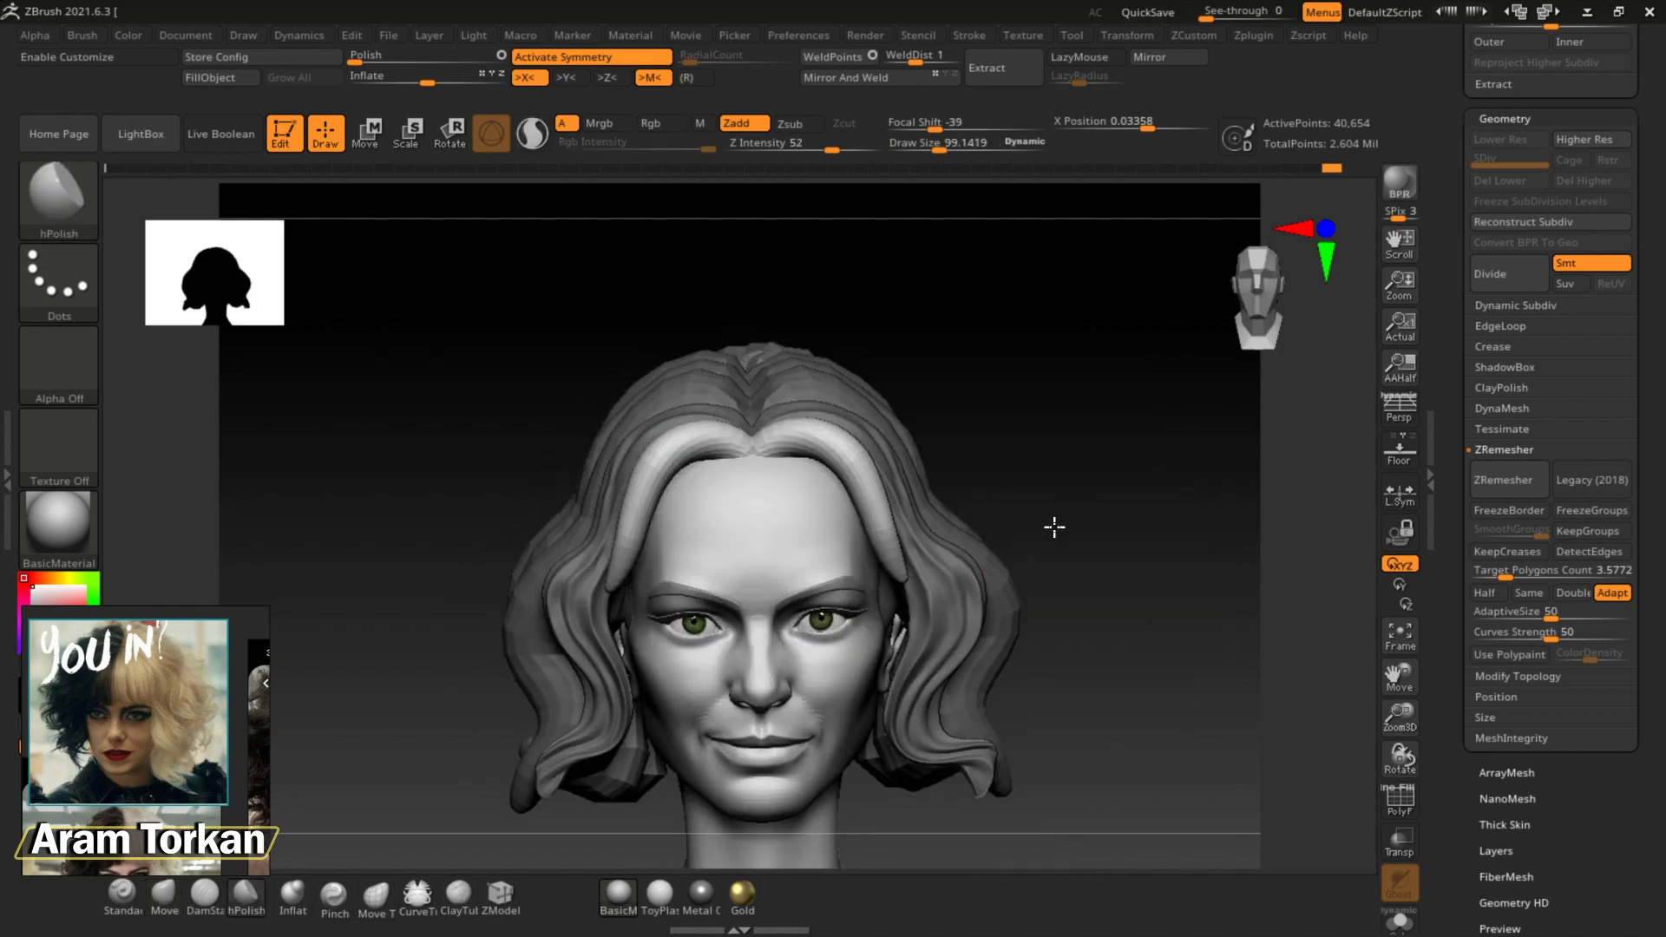
{"action": "mouse_move", "coordinate": [1054, 527]}
{"action": "right_mouse_down", "text": "alt"}
{"action": "mouse_move", "coordinate": [701, 416]}
{"action": "mouse_move", "coordinate": [890, 467]}
{"action": "right_mouse_up", "text": "alt"}
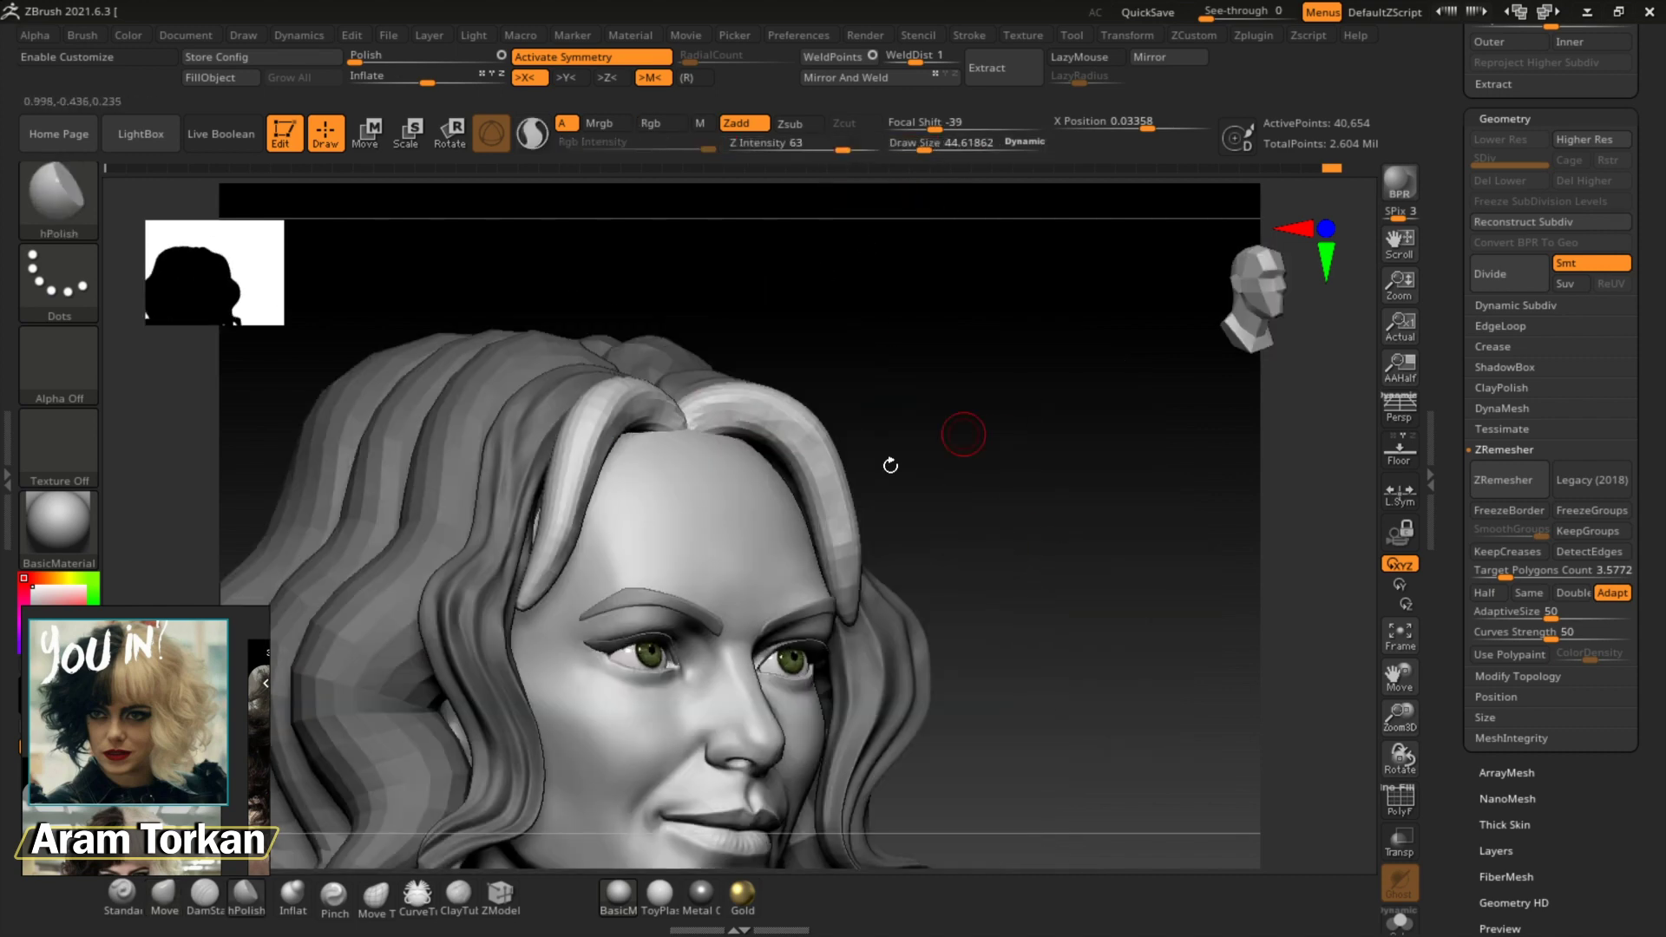
{"action": "right_click_drag", "start_coordinate": [780, 466], "coordinate": [960, 550]}
{"action": "right_click_drag", "start_coordinate": [870, 521], "coordinate": [804, 382]}
{"action": "right_click_drag", "start_coordinate": [863, 486], "coordinate": [705, 411]}
{"action": "right_click_drag", "start_coordinate": [900, 565], "coordinate": [1119, 505]}
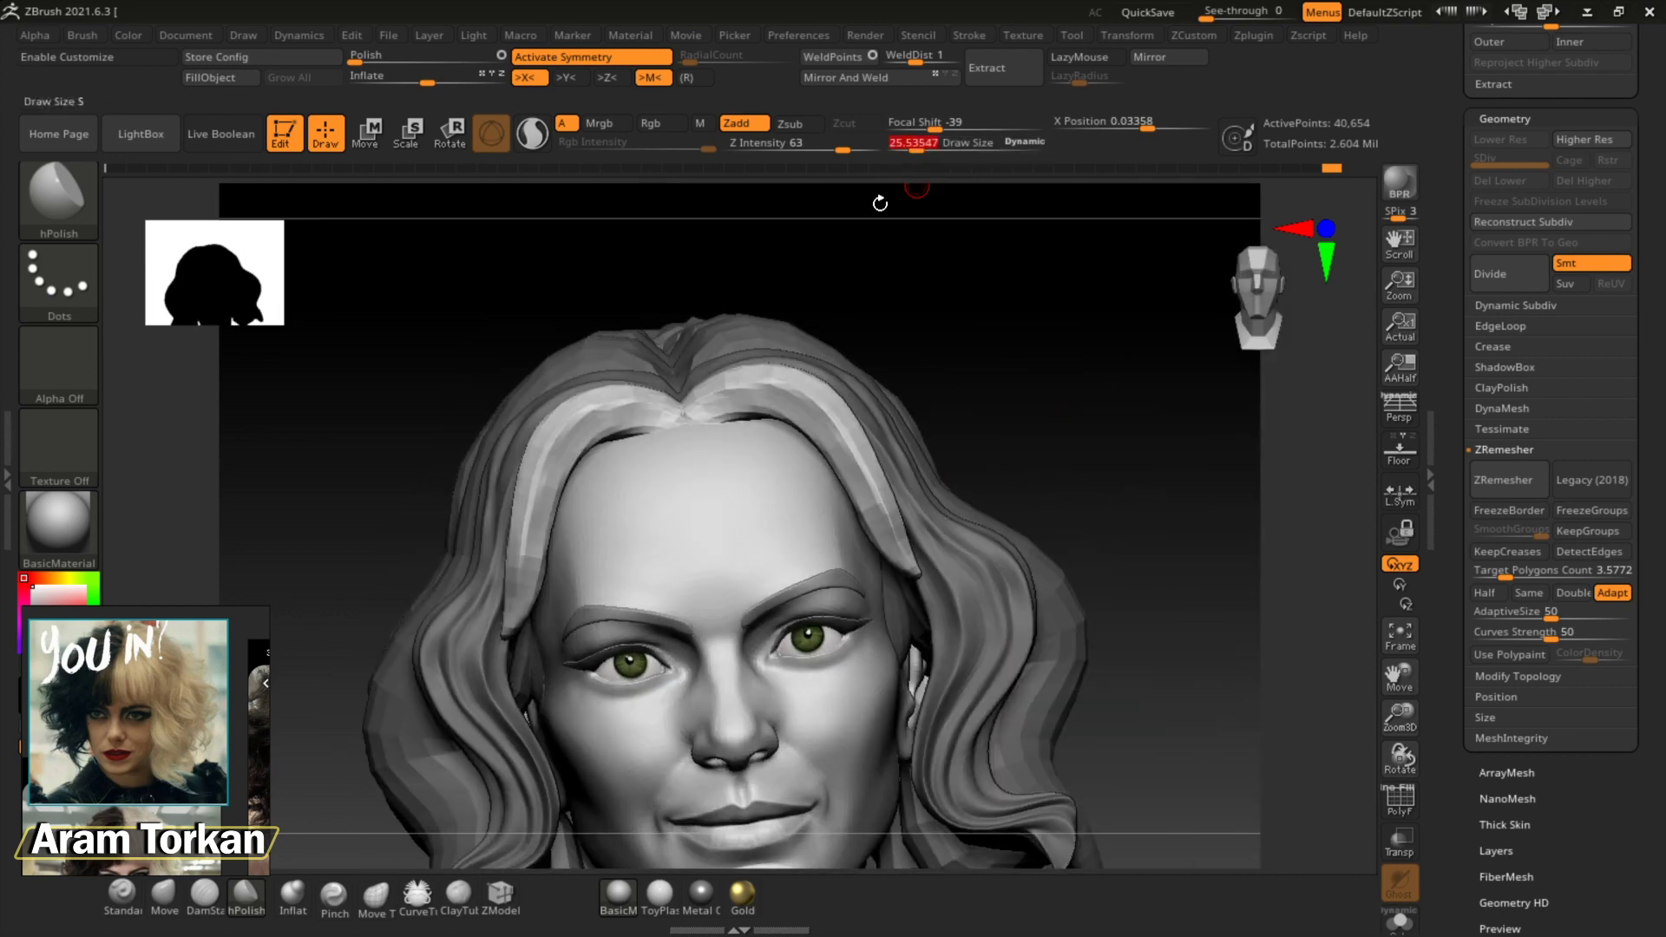
Carve lengthwise grooves into the hairline strand on the model's left with DamStandard at Z Intensity 48 and draw size about 26
{"action": "key", "text": "b"}
{"action": "key", "text": "d"}
{"action": "key", "text": "s"}
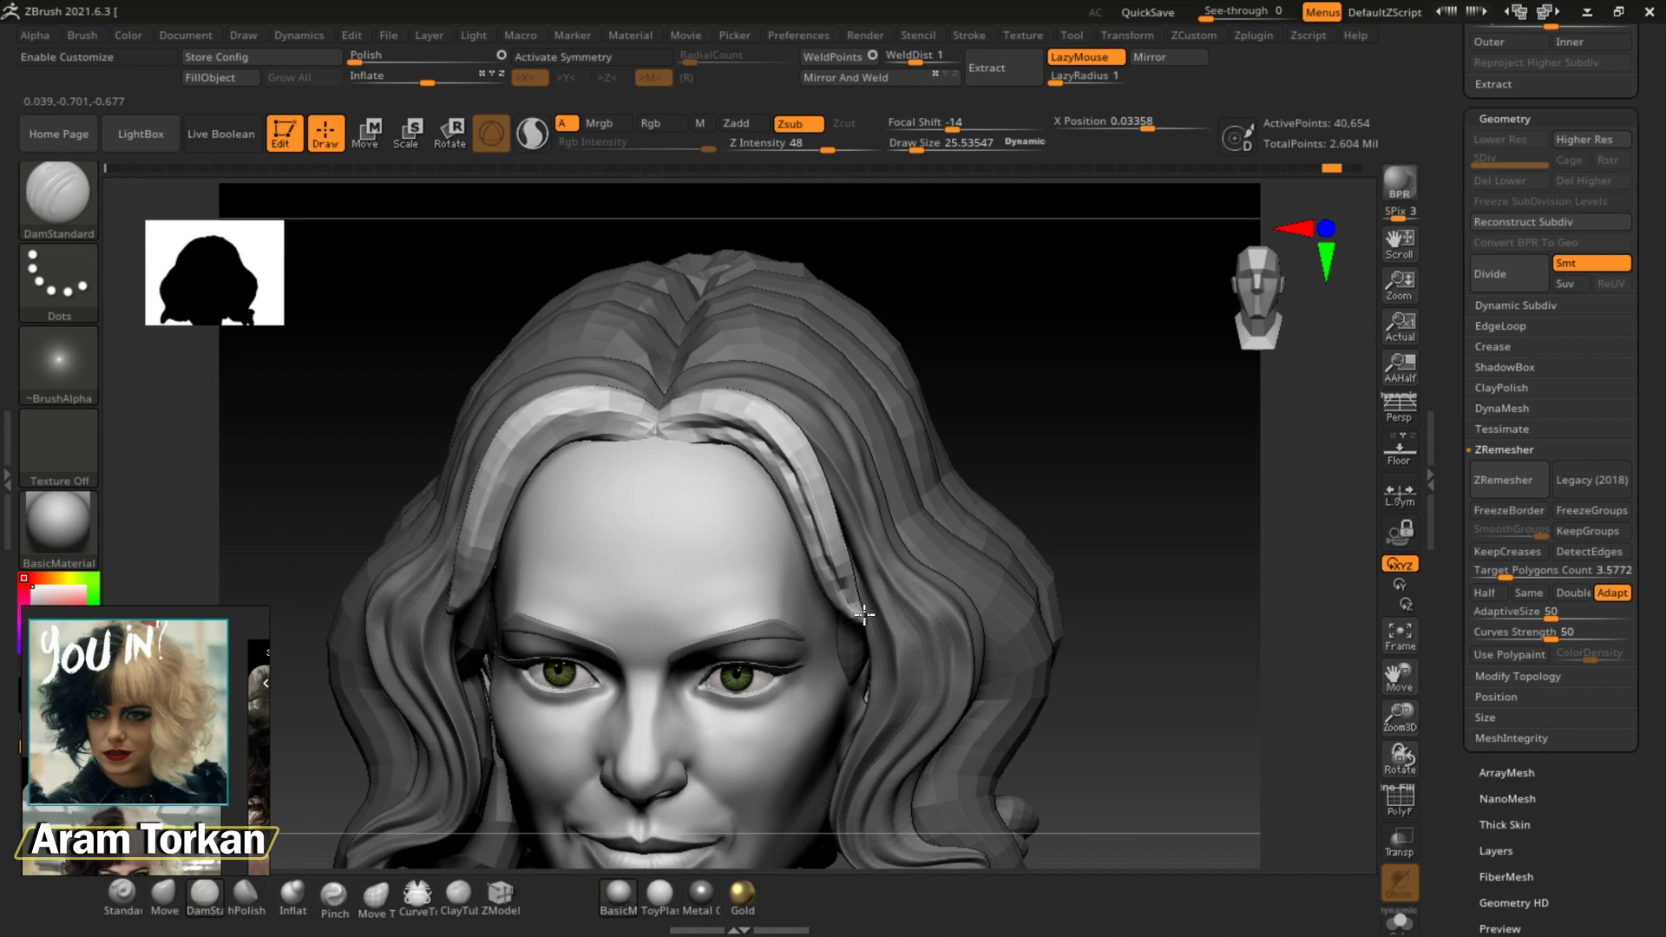
{"action": "right_click_drag", "start_coordinate": [864, 615], "coordinate": [665, 408]}
{"action": "right_click_drag", "start_coordinate": [841, 563], "coordinate": [708, 427]}
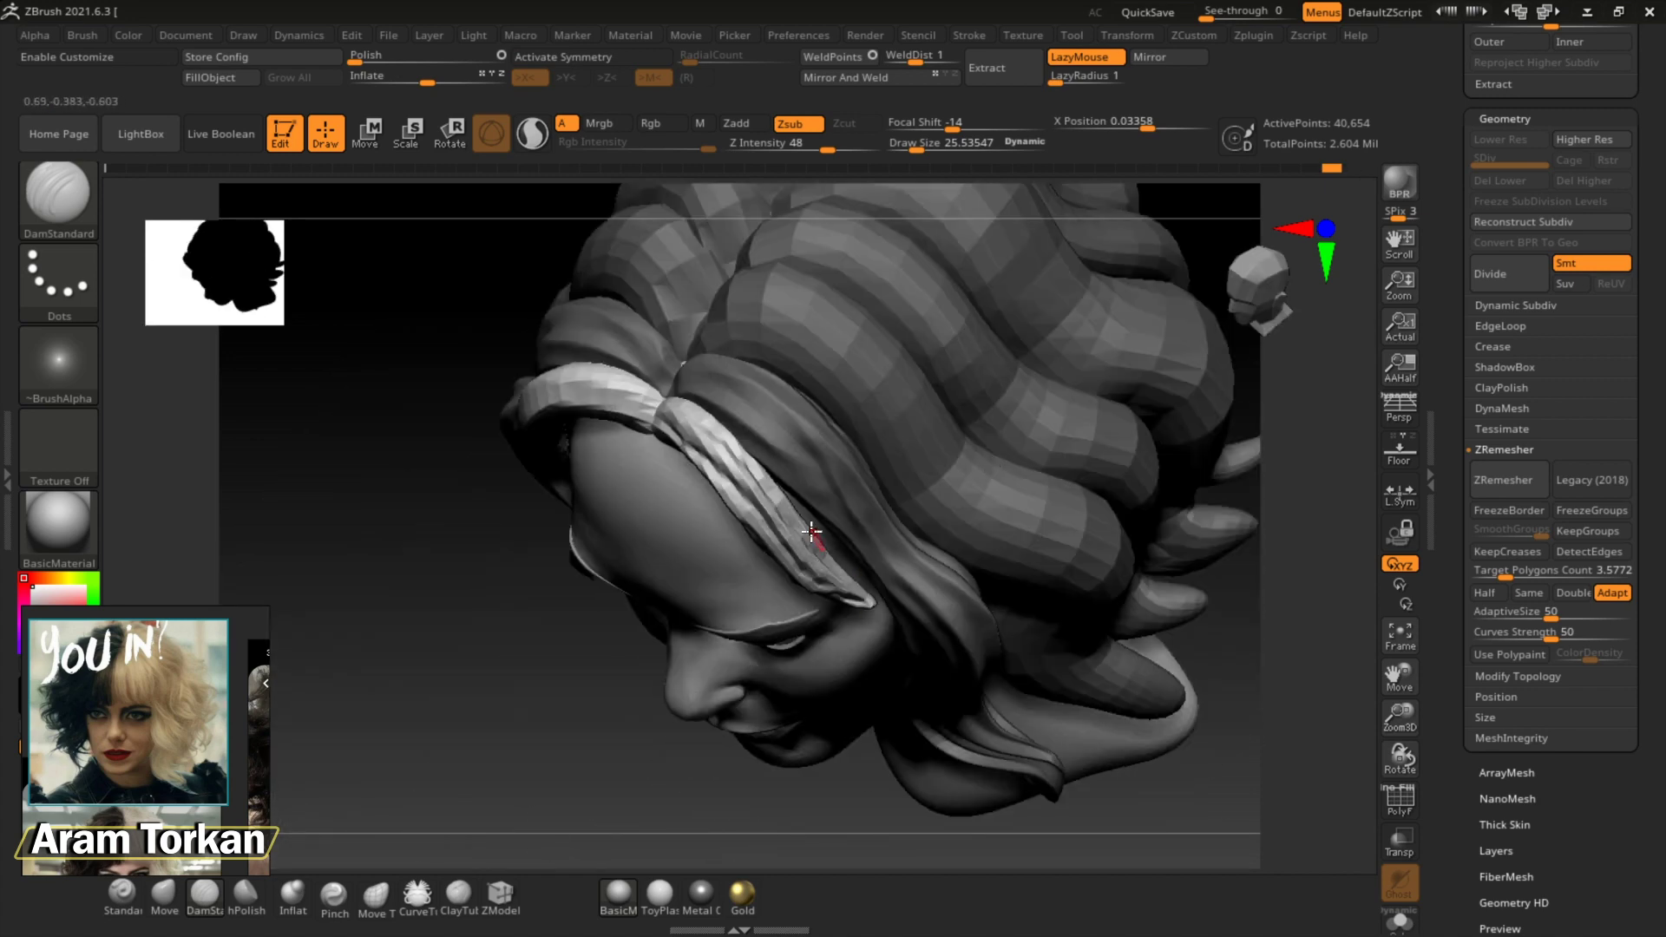
{"action": "right_click_drag", "start_coordinate": [811, 532], "coordinate": [478, 440]}
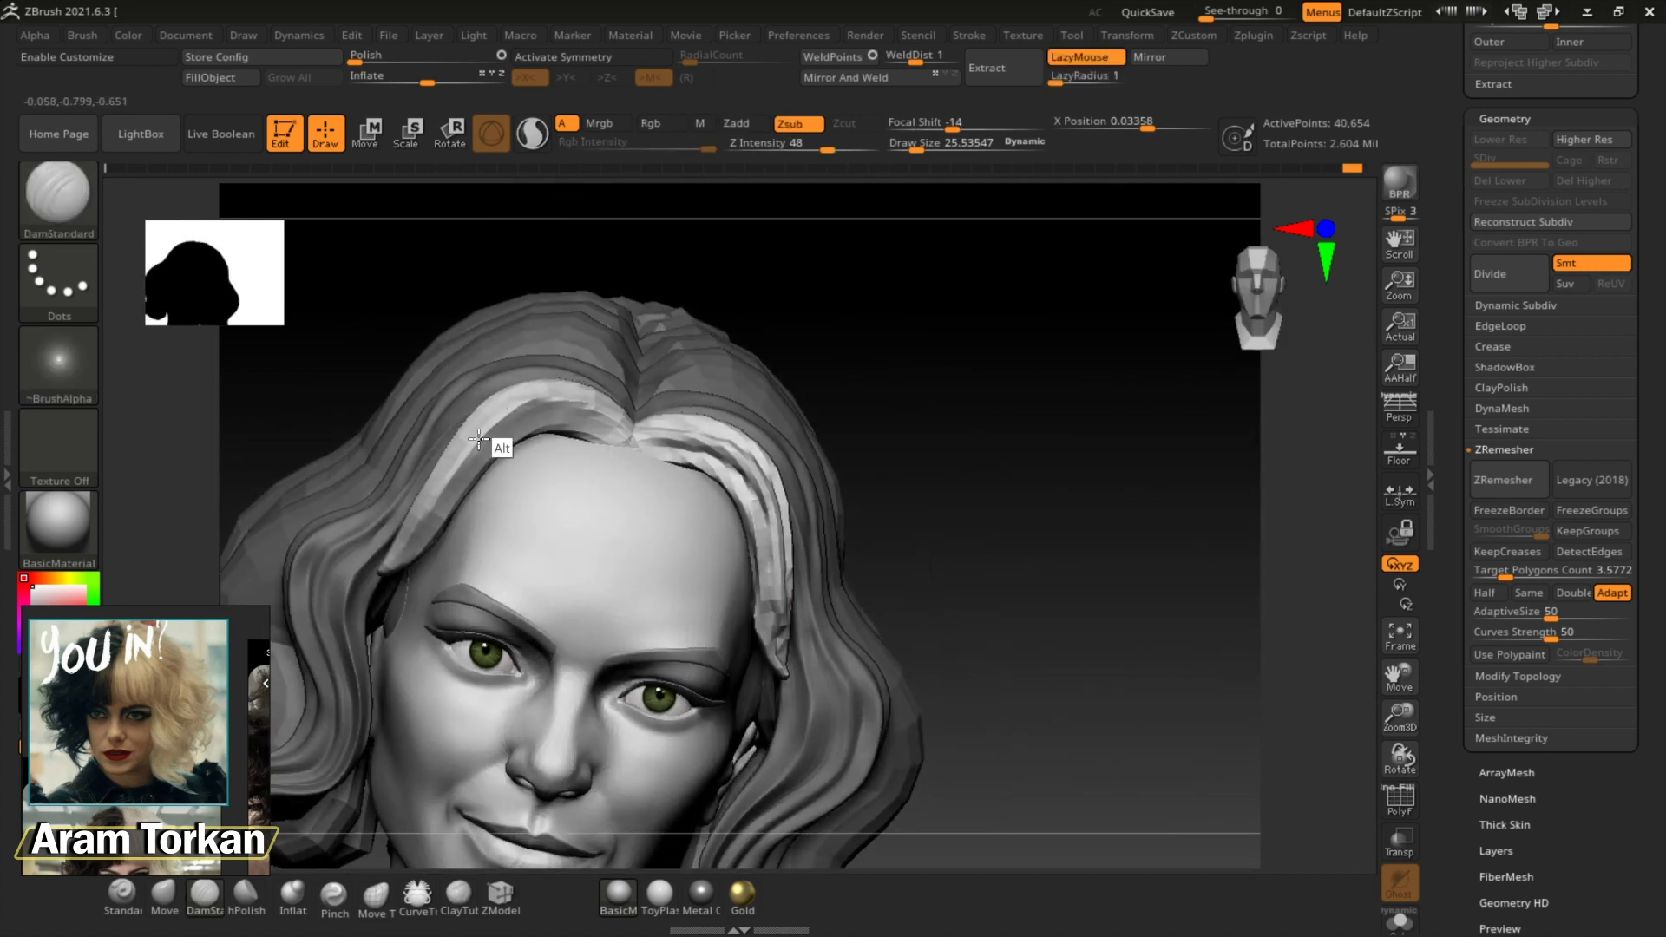
Carve matching grooves into the hairline strand on the model's right with the DamStandard brush
{"action": "right_click_drag", "start_coordinate": [348, 586], "coordinate": [519, 439], "text": "alt"}
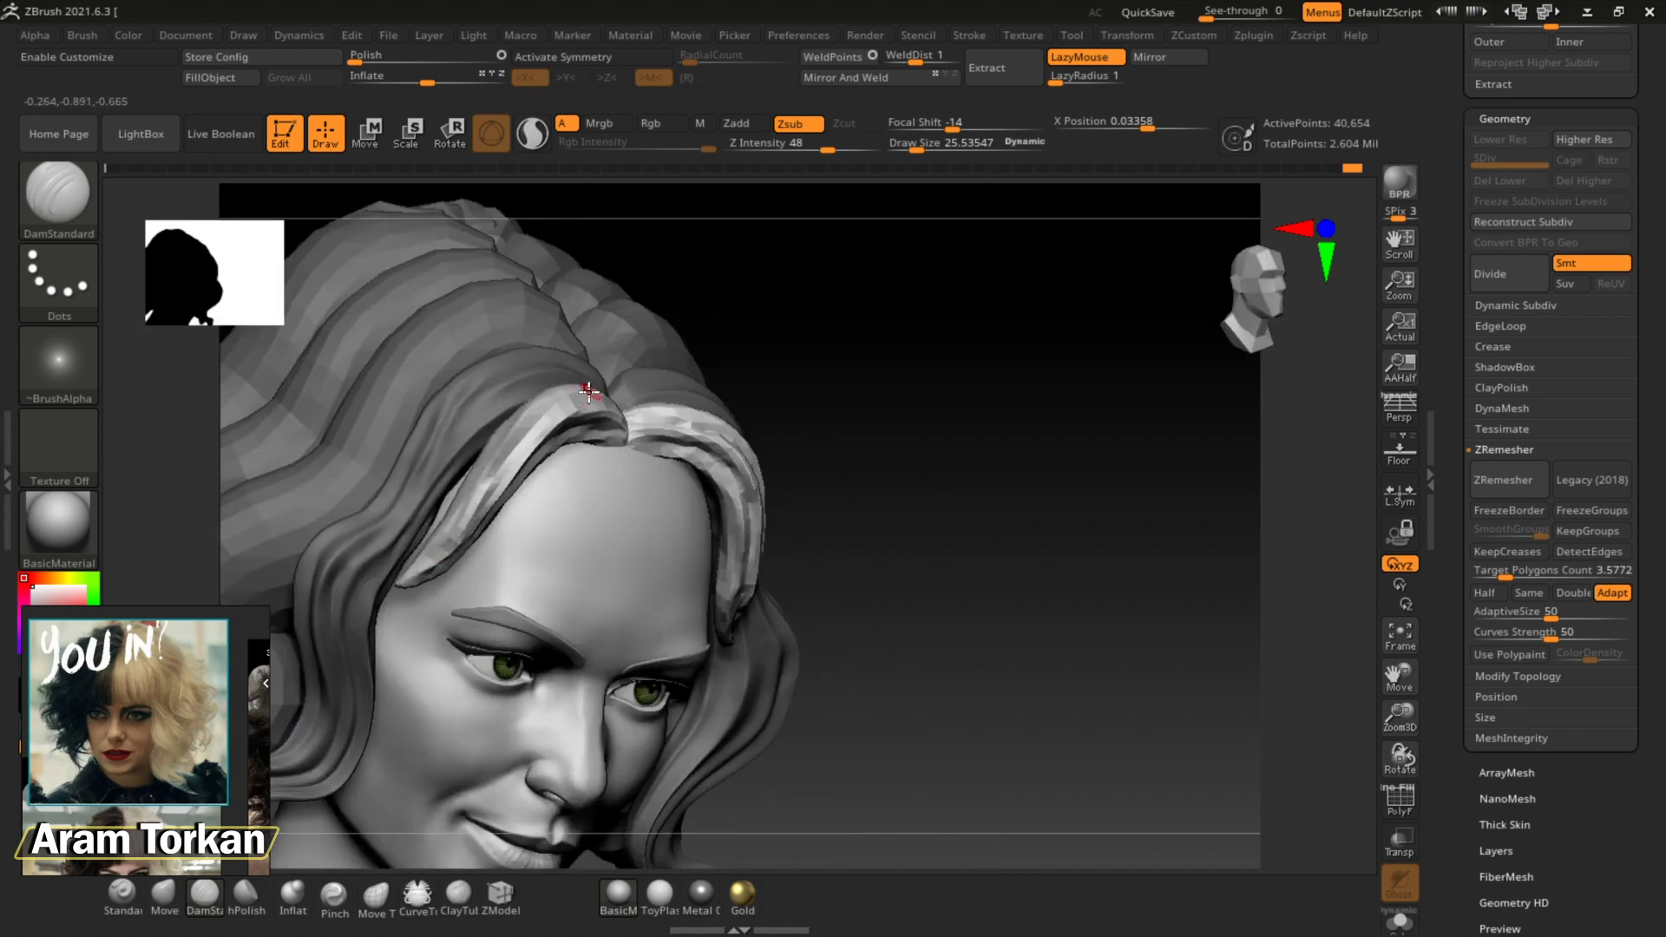
{"action": "right_click_drag", "start_coordinate": [590, 392], "coordinate": [707, 465]}
{"action": "mouse_move", "coordinate": [493, 473]}
{"action": "right_mouse_down"}
{"action": "mouse_move", "coordinate": [919, 529]}
{"action": "mouse_move", "coordinate": [960, 596]}
{"action": "mouse_move", "coordinate": [975, 755]}
{"action": "right_mouse_up"}
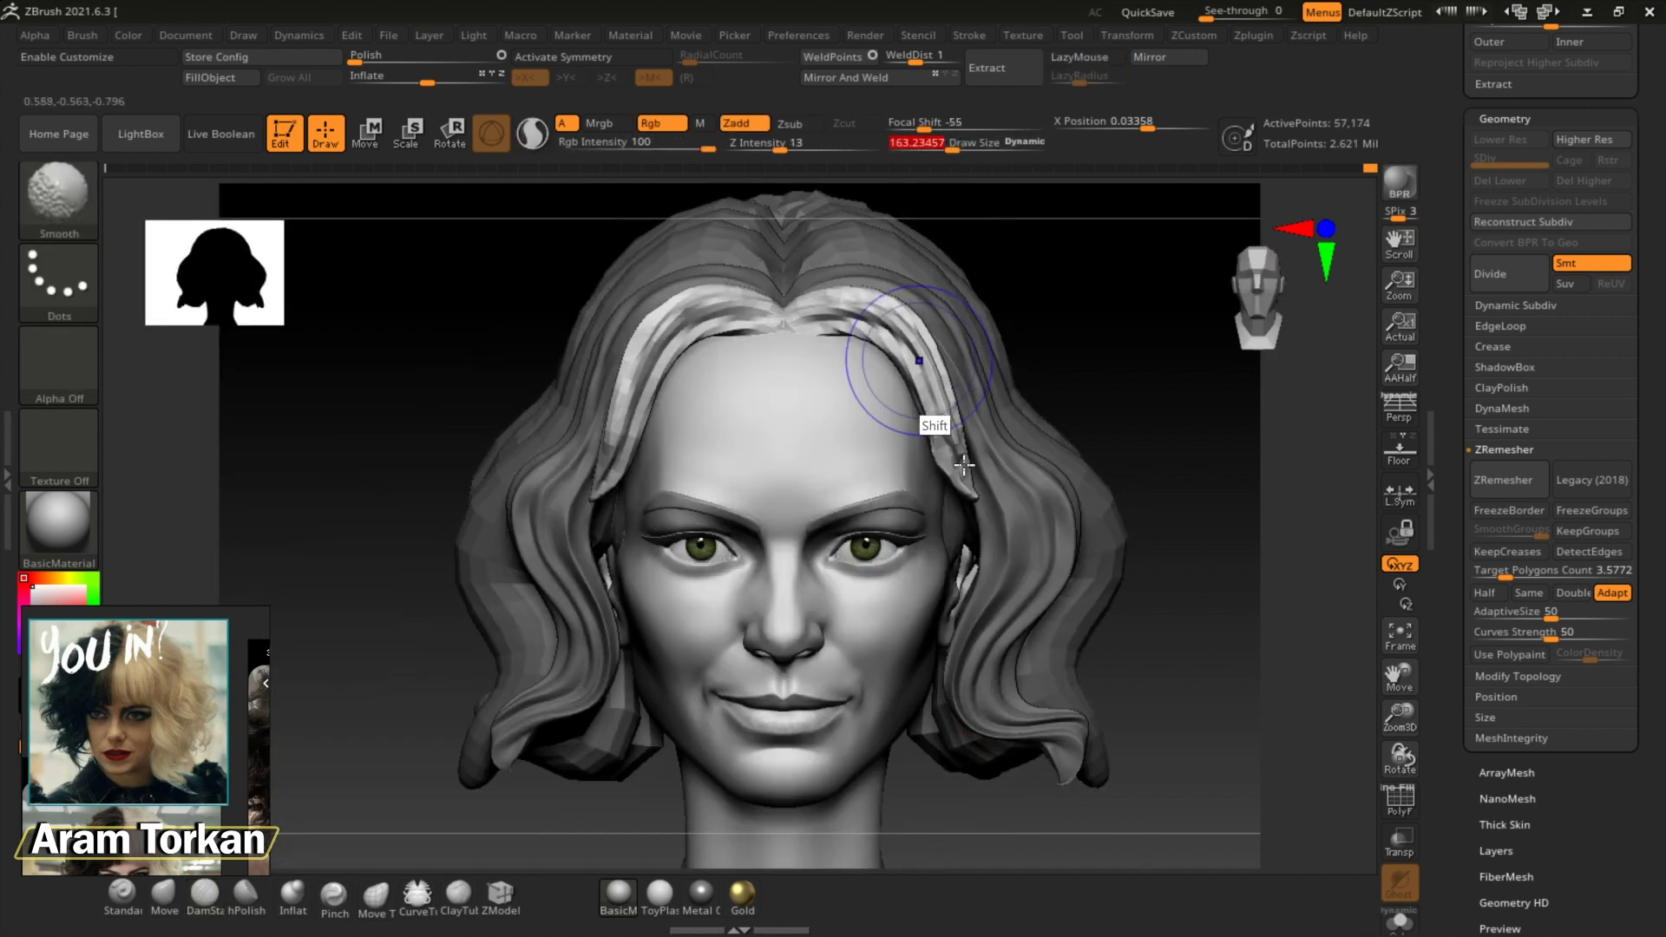
Smooth both hairline strands and redefine their grooves with DamStandard at Z Intensity 25 and draw size about 33
{"action": "mouse_move", "coordinate": [894, 373]}
{"action": "left_mouse_down", "text": "shift"}
{"action": "mouse_move", "coordinate": [975, 261]}
{"action": "mouse_move", "coordinate": [916, 379]}
{"action": "left_mouse_up", "text": "shift"}
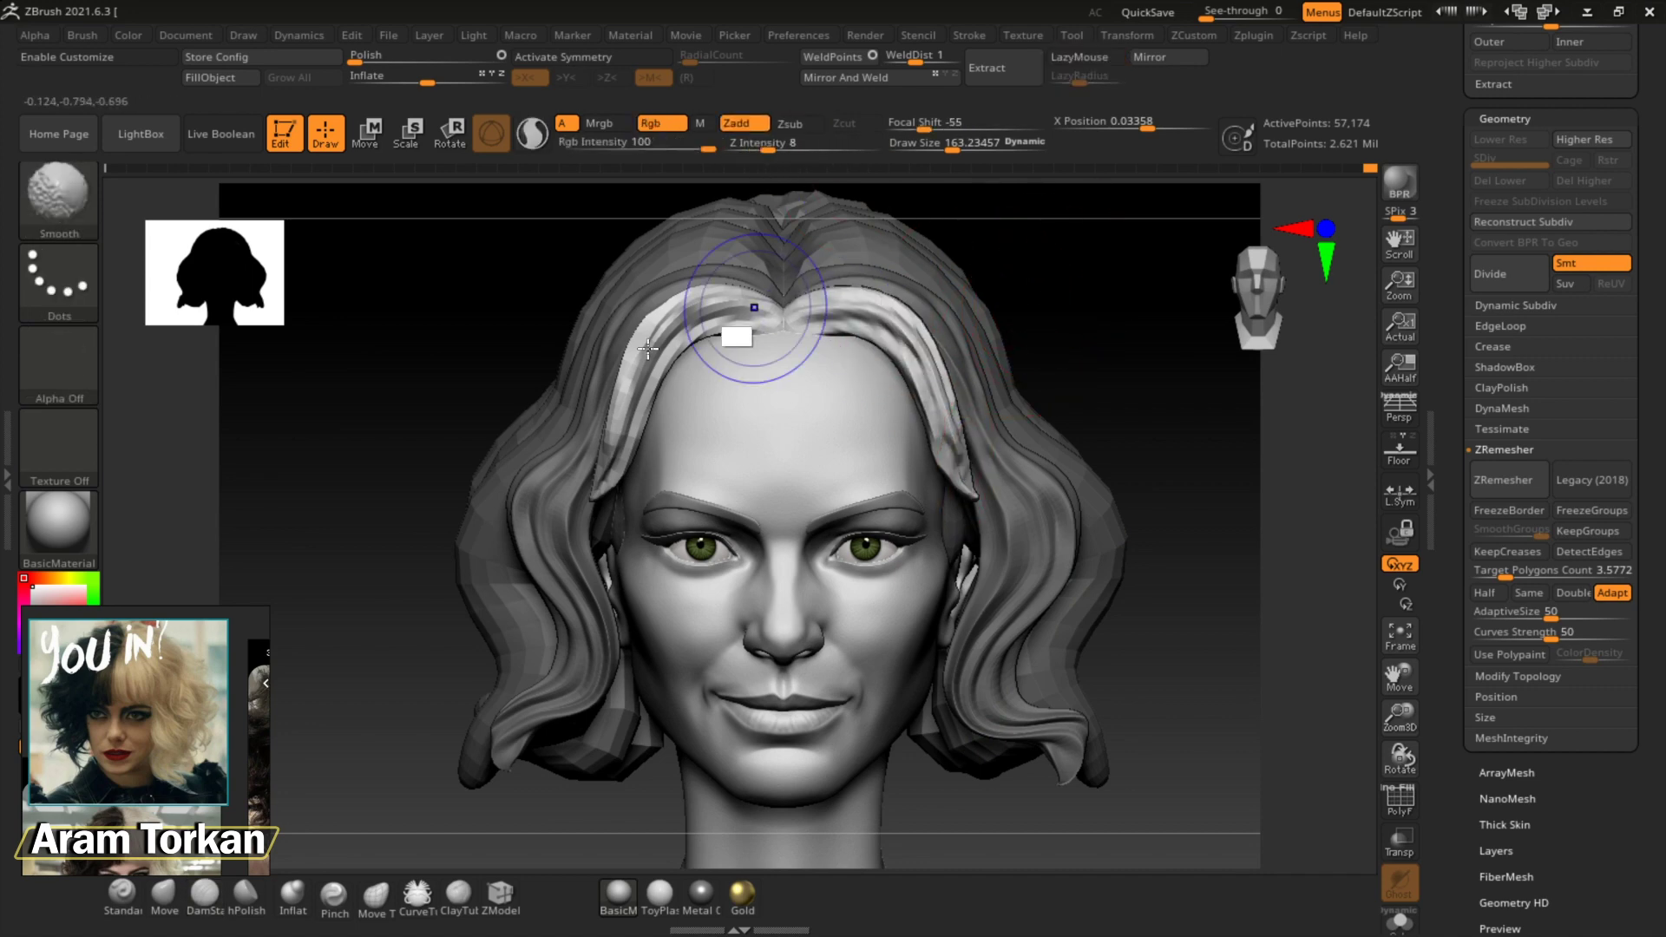
{"action": "mouse_move", "coordinate": [967, 543]}
{"action": "right_mouse_down"}
{"action": "mouse_move", "coordinate": [1085, 486]}
{"action": "mouse_move", "coordinate": [680, 305]}
{"action": "right_mouse_up"}
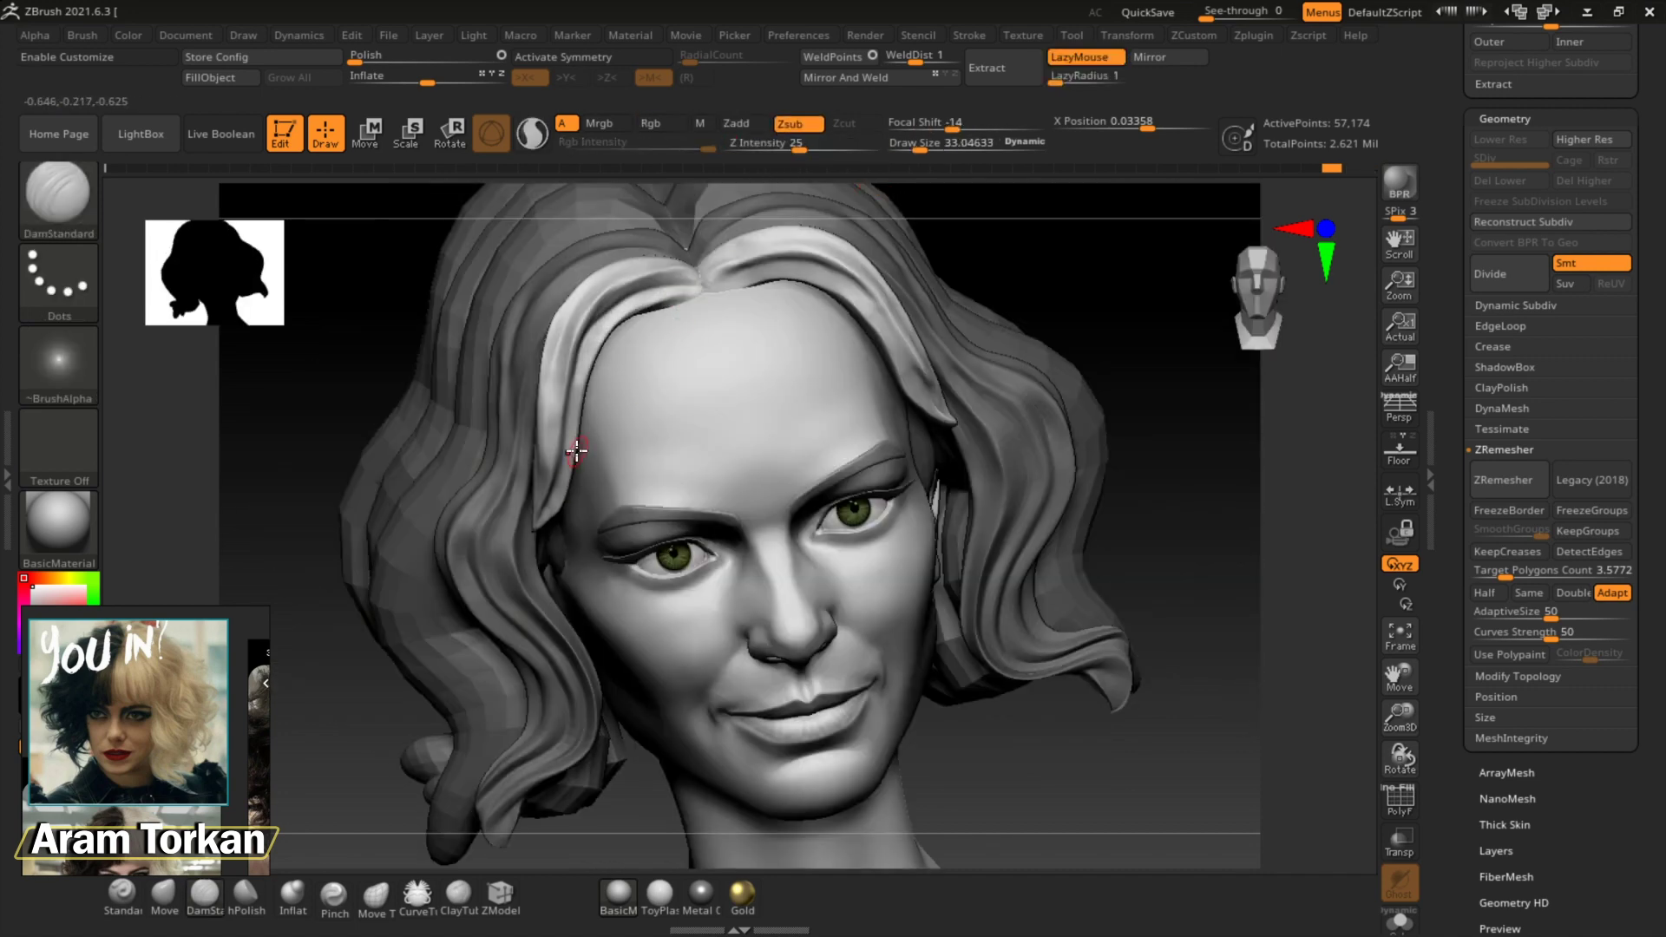
{"action": "mouse_move", "coordinate": [552, 440]}
{"action": "right_mouse_down"}
{"action": "mouse_move", "coordinate": [1008, 309]}
{"action": "mouse_move", "coordinate": [599, 278]}
{"action": "mouse_move", "coordinate": [752, 442]}
{"action": "right_mouse_up"}
{"action": "right_click_drag", "start_coordinate": [539, 446], "coordinate": [736, 276]}
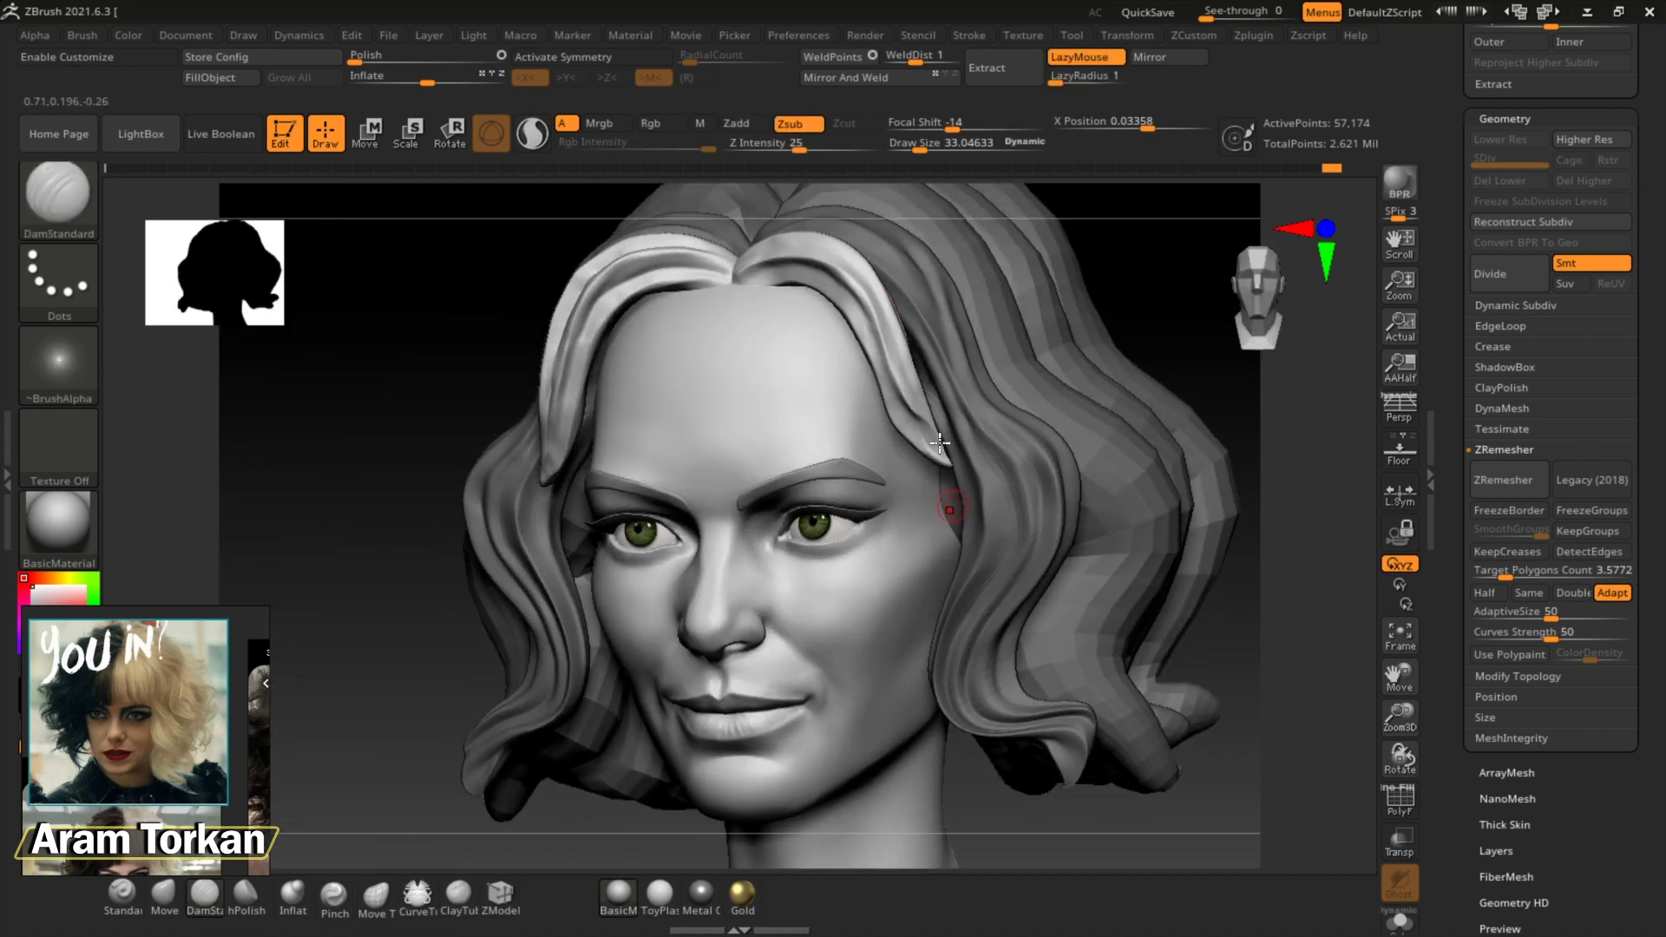
{"action": "mouse_move", "coordinate": [902, 415]}
{"action": "right_mouse_down"}
{"action": "mouse_move", "coordinate": [1068, 382]}
{"action": "mouse_move", "coordinate": [1123, 439]}
{"action": "mouse_move", "coordinate": [881, 376]}
{"action": "mouse_move", "coordinate": [1005, 465]}
{"action": "mouse_move", "coordinate": [1065, 465]}
{"action": "right_mouse_up"}
Sharpen the ridges of both hairline strands with the Pinch brush at Z Intensity 20 and draw size about 33
{"action": "key", "text": "b"}
{"action": "key", "text": "p"}
{"action": "key", "text": "i"}
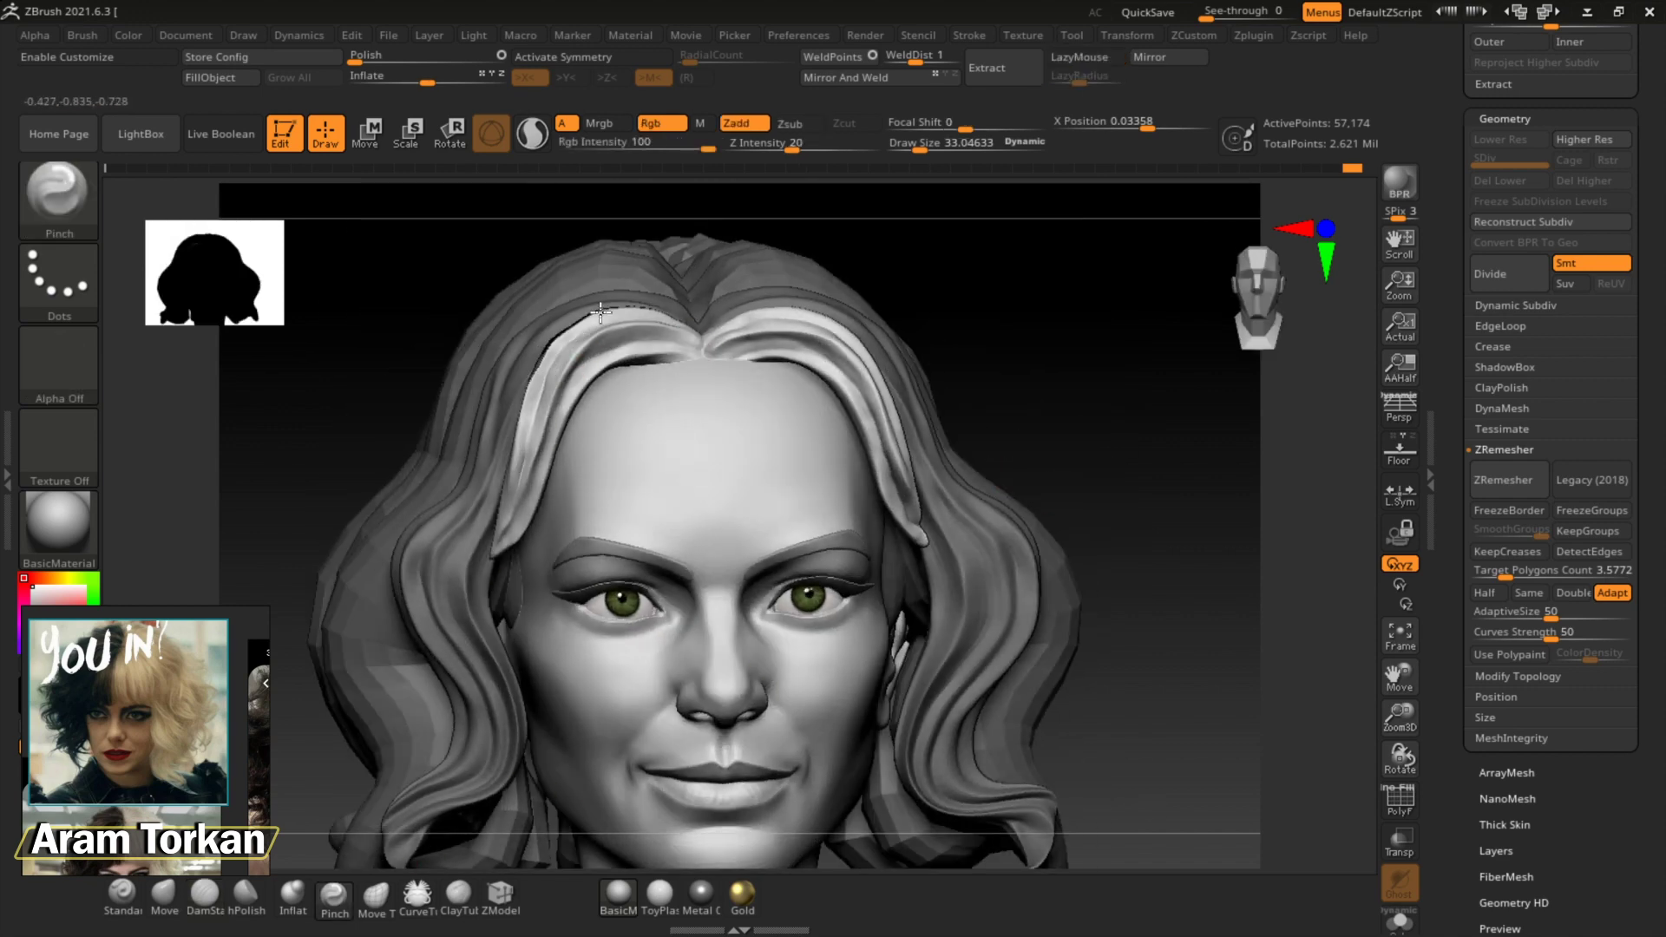
{"action": "mouse_move", "coordinate": [601, 312]}
{"action": "right_mouse_down"}
{"action": "mouse_move", "coordinate": [646, 316]}
{"action": "mouse_move", "coordinate": [584, 416]}
{"action": "mouse_move", "coordinate": [589, 382]}
{"action": "right_mouse_up"}
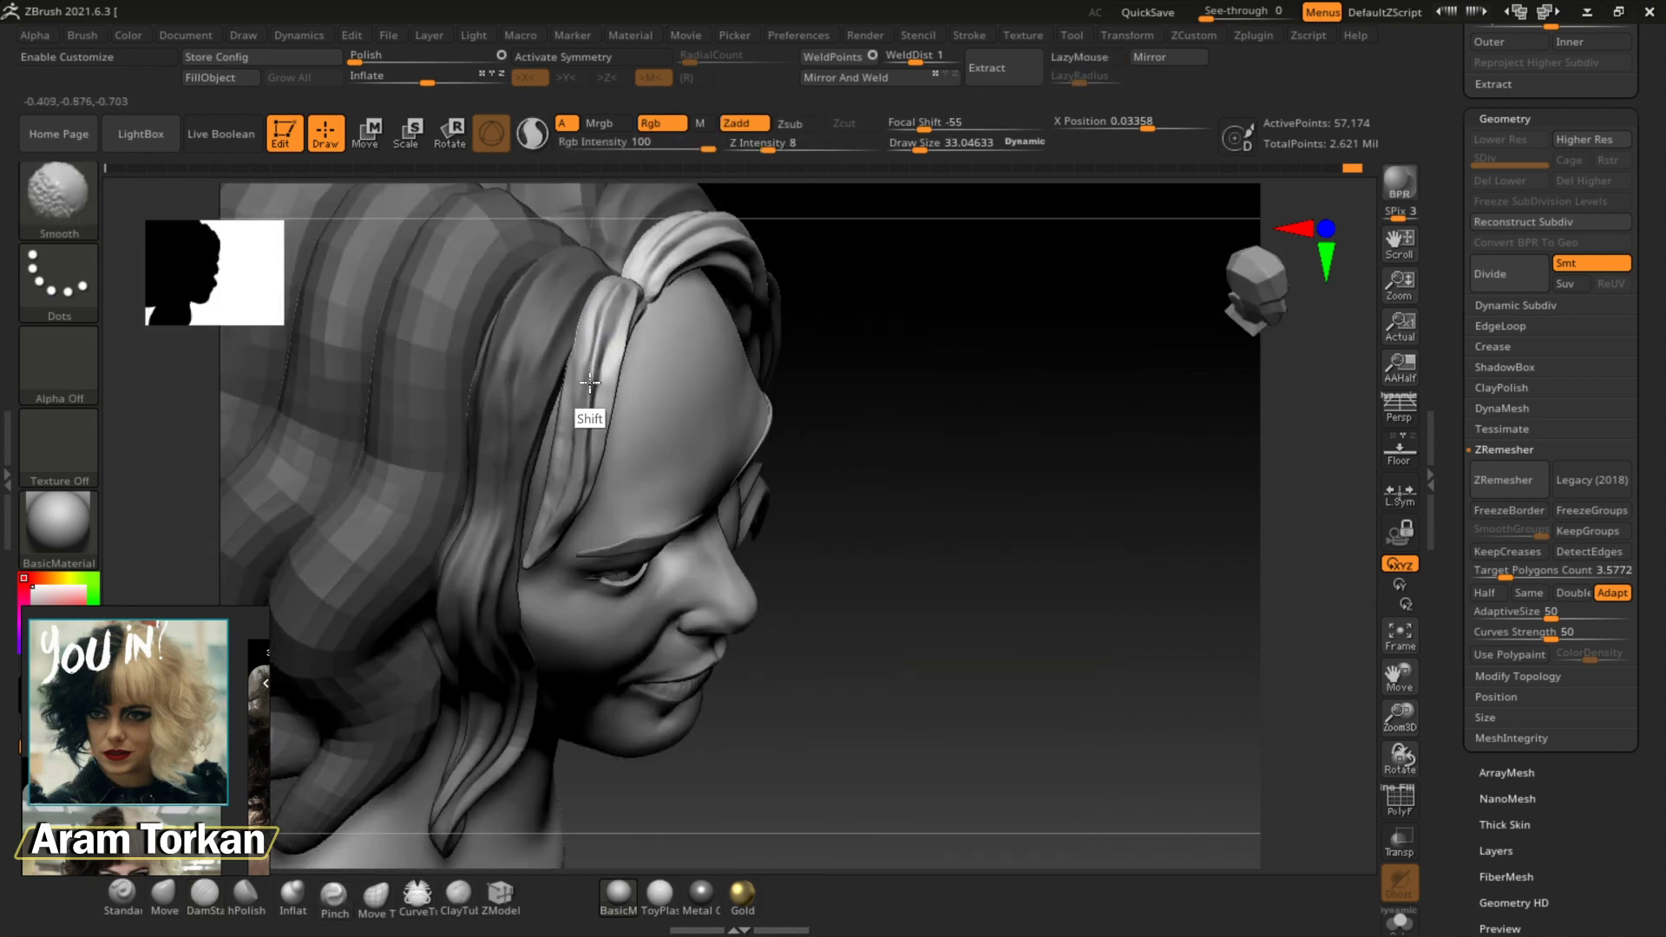
{"action": "mouse_move", "coordinate": [567, 460]}
{"action": "right_mouse_down"}
{"action": "mouse_move", "coordinate": [557, 353]}
{"action": "mouse_move", "coordinate": [446, 726]}
{"action": "right_mouse_up"}
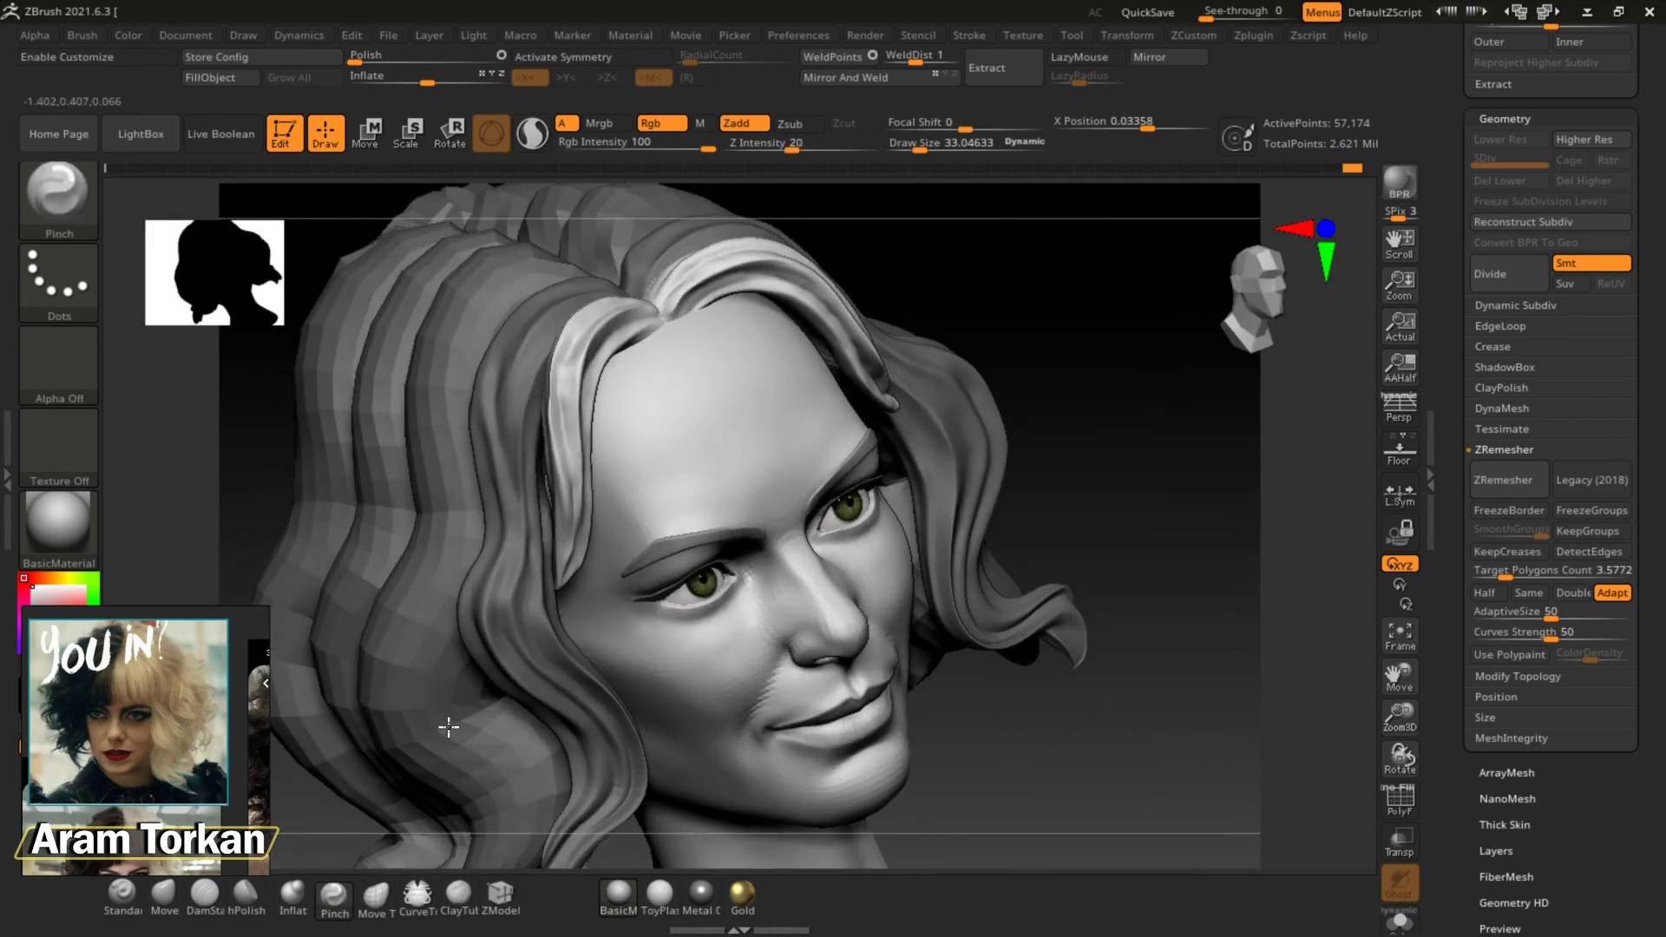
{"action": "mouse_move", "coordinate": [747, 347]}
{"action": "right_mouse_down"}
{"action": "mouse_move", "coordinate": [840, 301]}
{"action": "mouse_move", "coordinate": [737, 287]}
{"action": "mouse_move", "coordinate": [764, 273]}
{"action": "mouse_move", "coordinate": [949, 547]}
{"action": "mouse_move", "coordinate": [1019, 506]}
{"action": "mouse_move", "coordinate": [998, 573]}
{"action": "mouse_move", "coordinate": [558, 343]}
{"action": "mouse_move", "coordinate": [1146, 464]}
{"action": "mouse_move", "coordinate": [764, 363]}
{"action": "mouse_move", "coordinate": [822, 427]}
{"action": "mouse_move", "coordinate": [1033, 373]}
{"action": "mouse_move", "coordinate": [878, 237]}
{"action": "mouse_move", "coordinate": [918, 383]}
{"action": "mouse_move", "coordinate": [727, 469]}
{"action": "right_mouse_up"}
Flatten the surfaces of both hairline strands with the hPolish brush at Z Intensity 20 and draw size about 48
{"action": "key", "text": "b"}
{"action": "key", "text": "h"}
{"action": "key", "text": "p"}
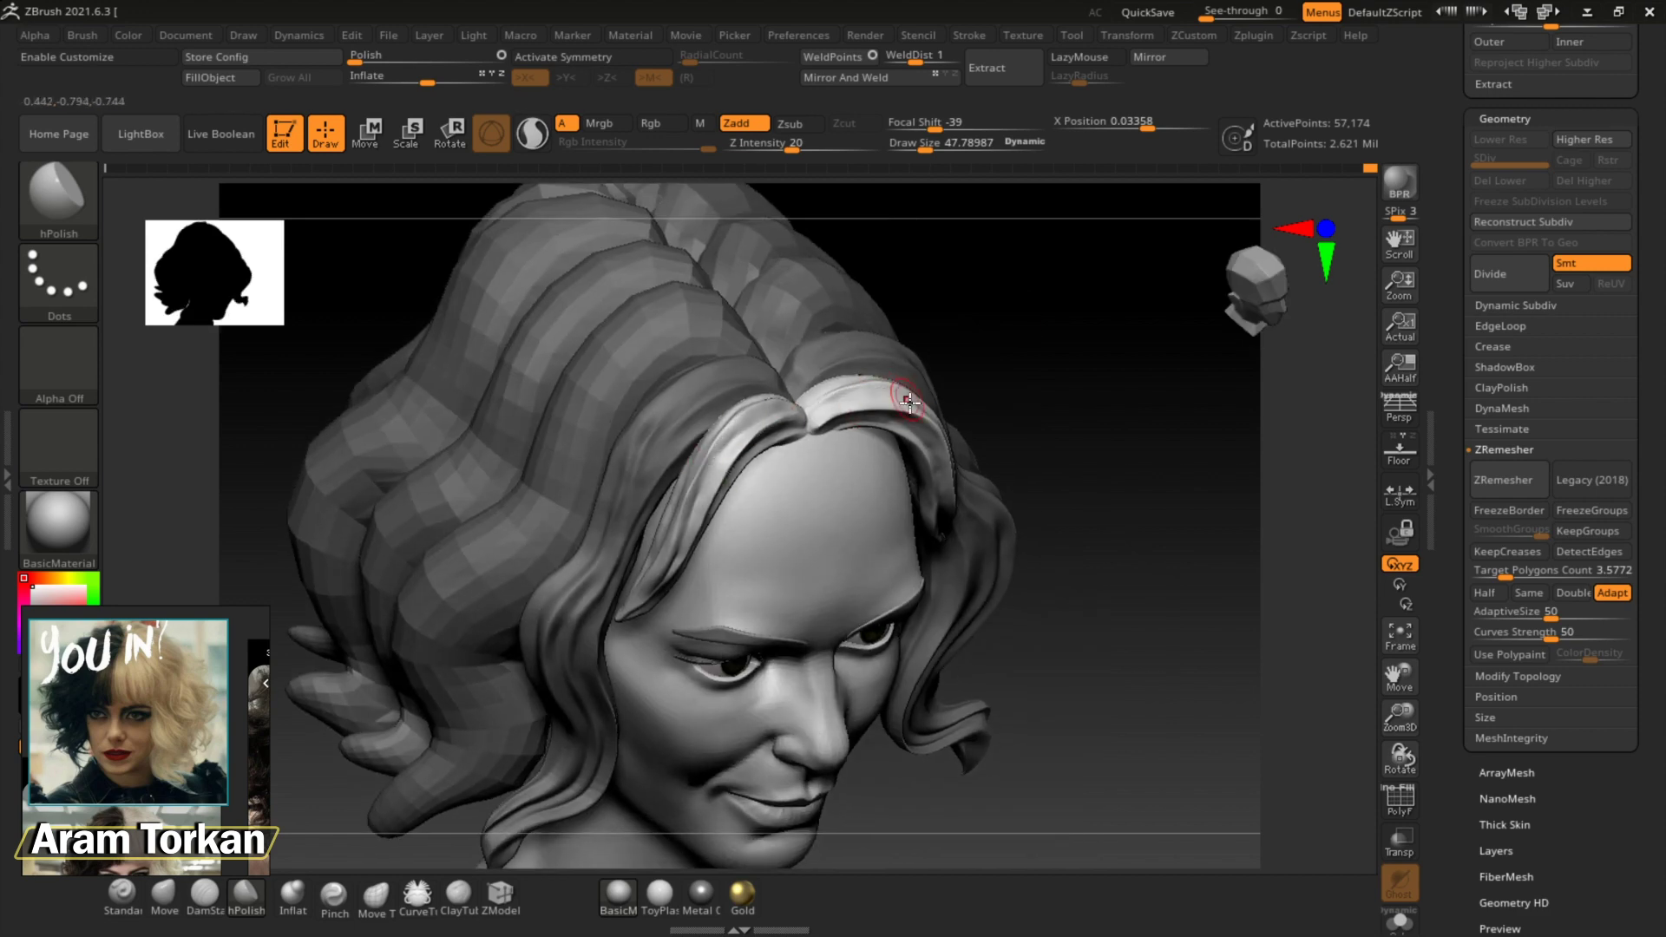
{"action": "right_click_drag", "start_coordinate": [909, 401], "coordinate": [703, 388]}
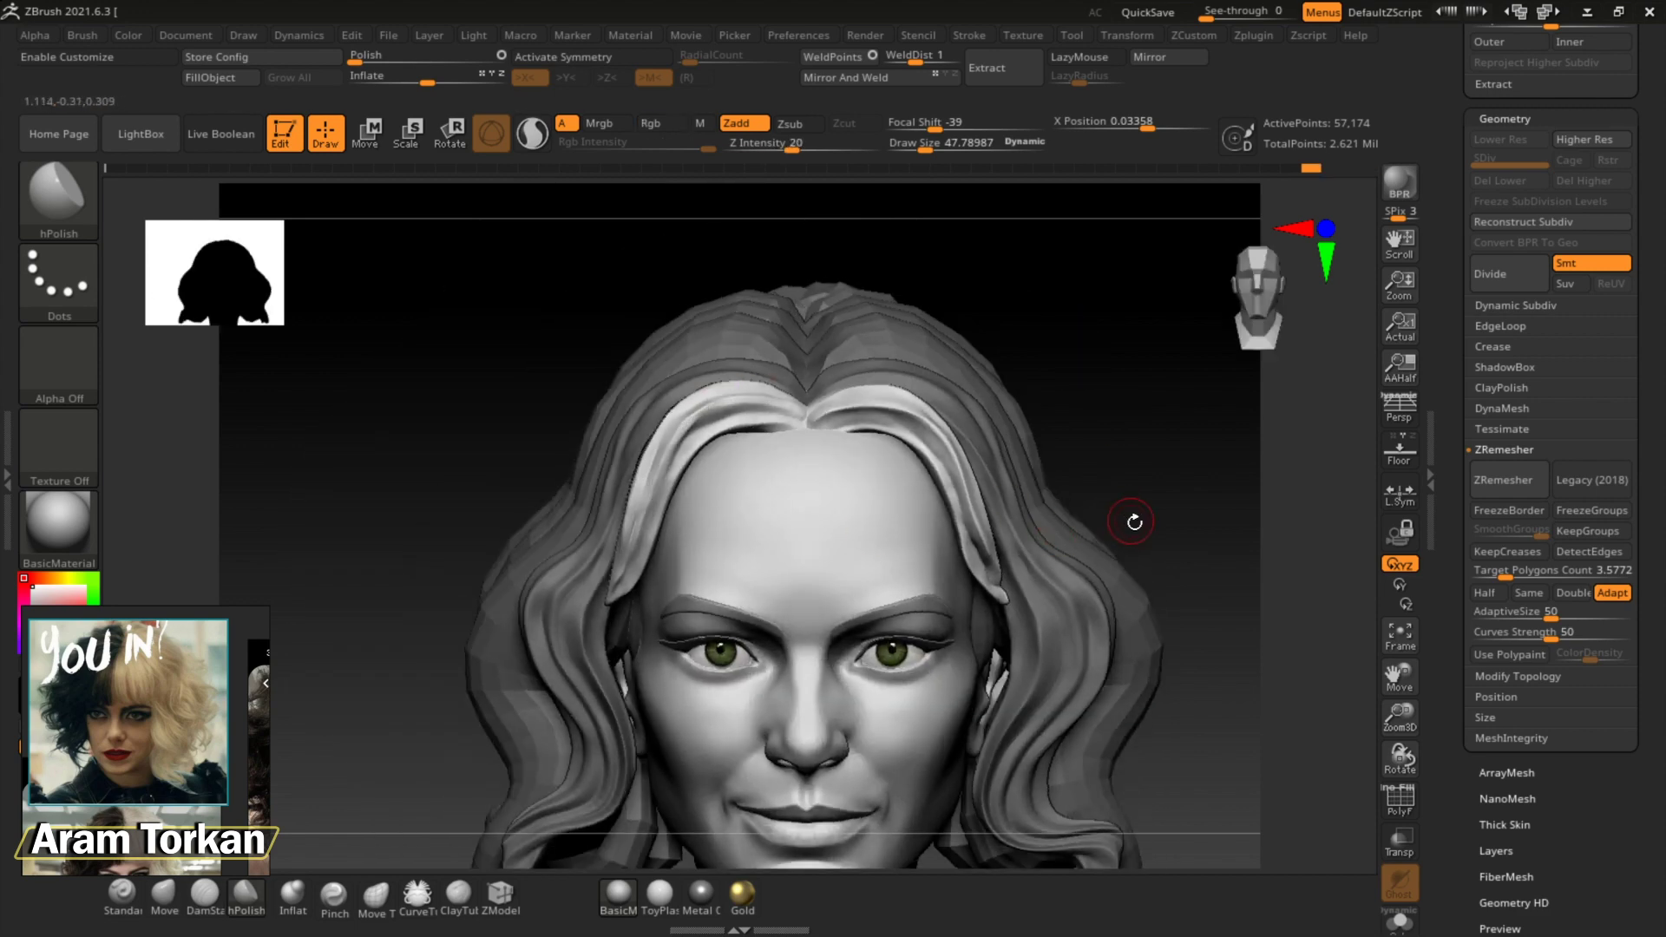
Duplicate the hairline strands repeatedly, moving and rotating the copies across the forehead to build a full fringe
{"action": "key", "text": "w"}
{"action": "right_click_drag", "start_coordinate": [921, 447], "coordinate": [1005, 540]}
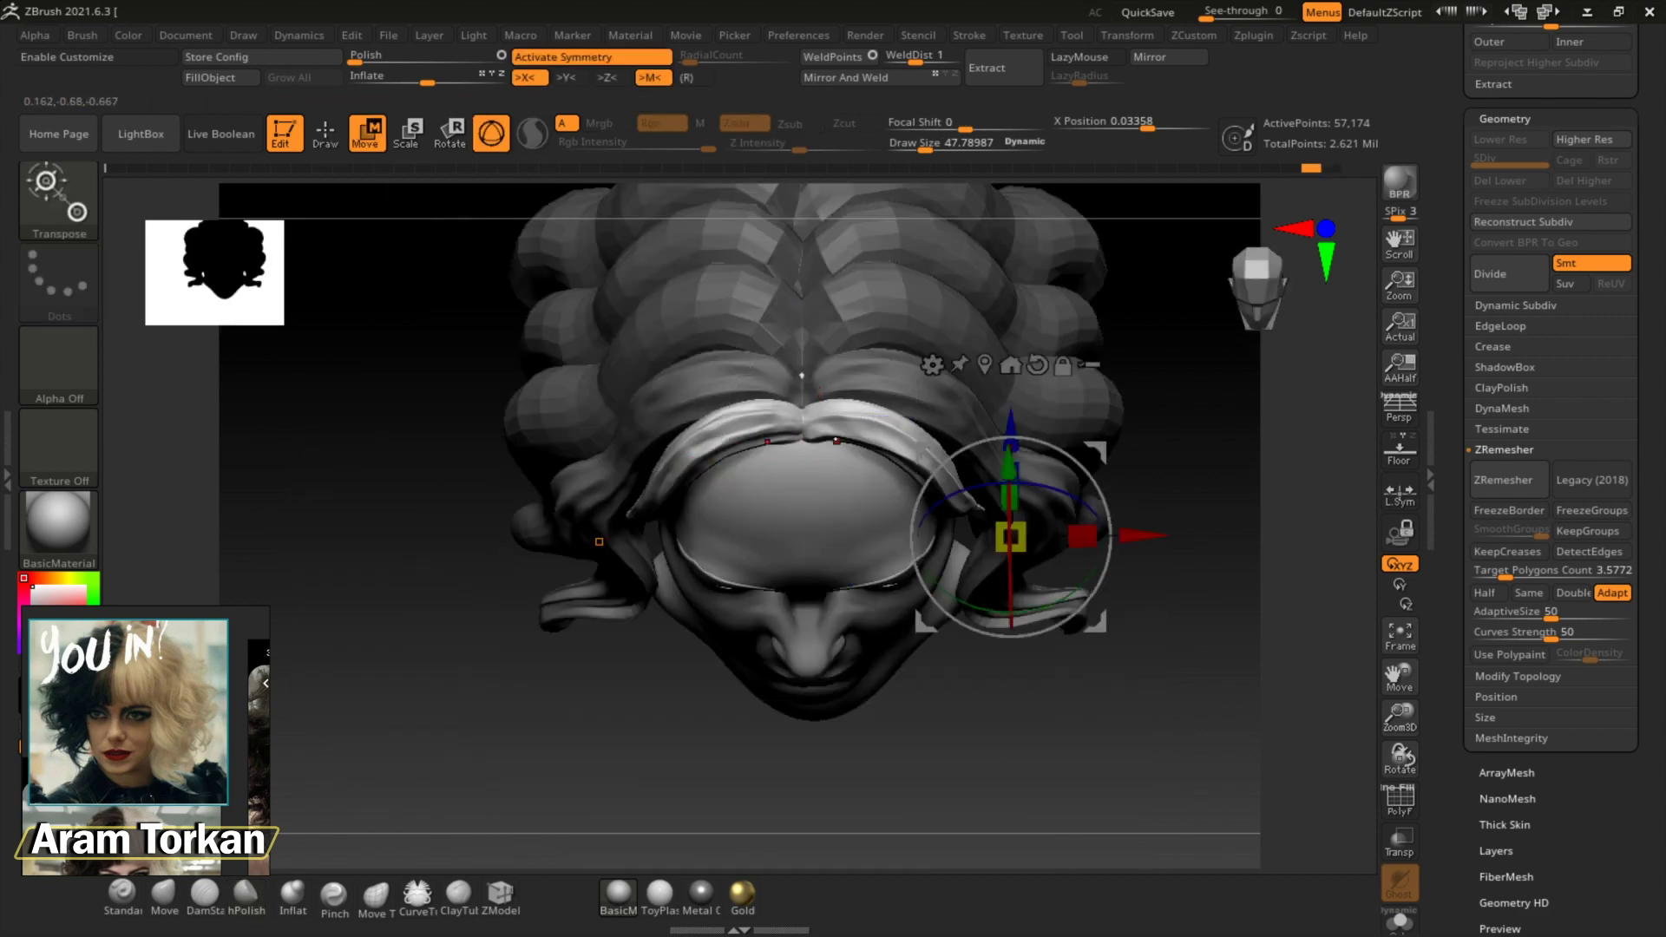
{"action": "left_click_drag", "start_coordinate": [815, 486], "coordinate": [894, 469], "text": "ctrl"}
{"action": "right_click_drag", "start_coordinate": [955, 521], "coordinate": [1042, 607]}
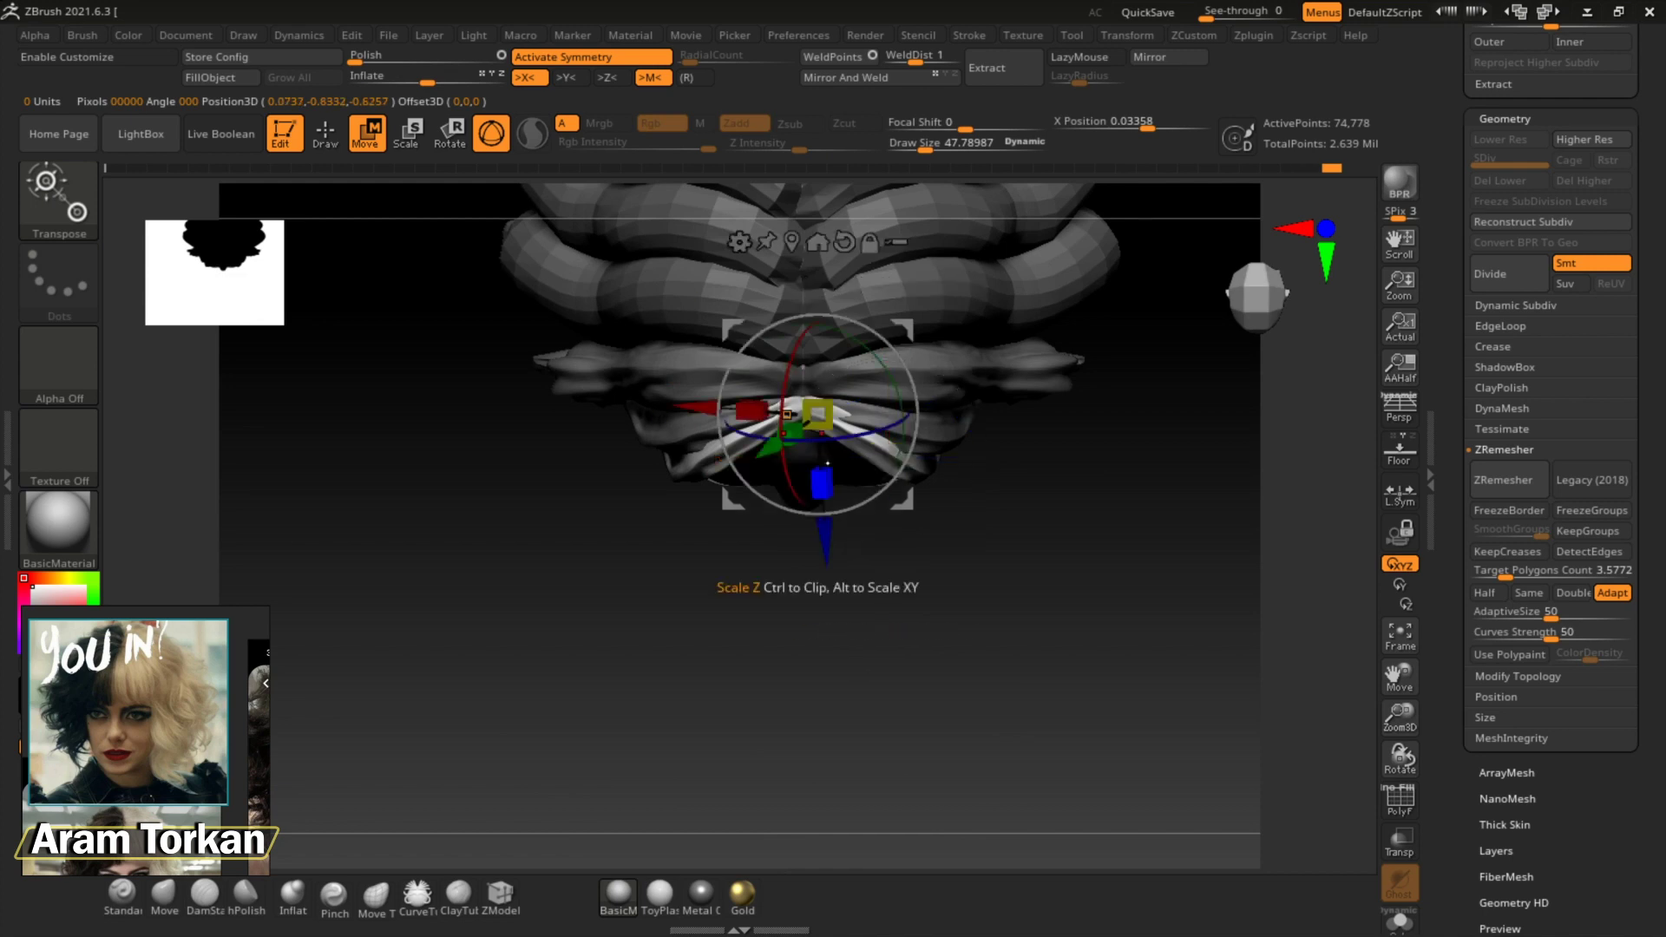
{"action": "left_click_drag", "start_coordinate": [832, 425], "coordinate": [830, 573], "text": "ctrl"}
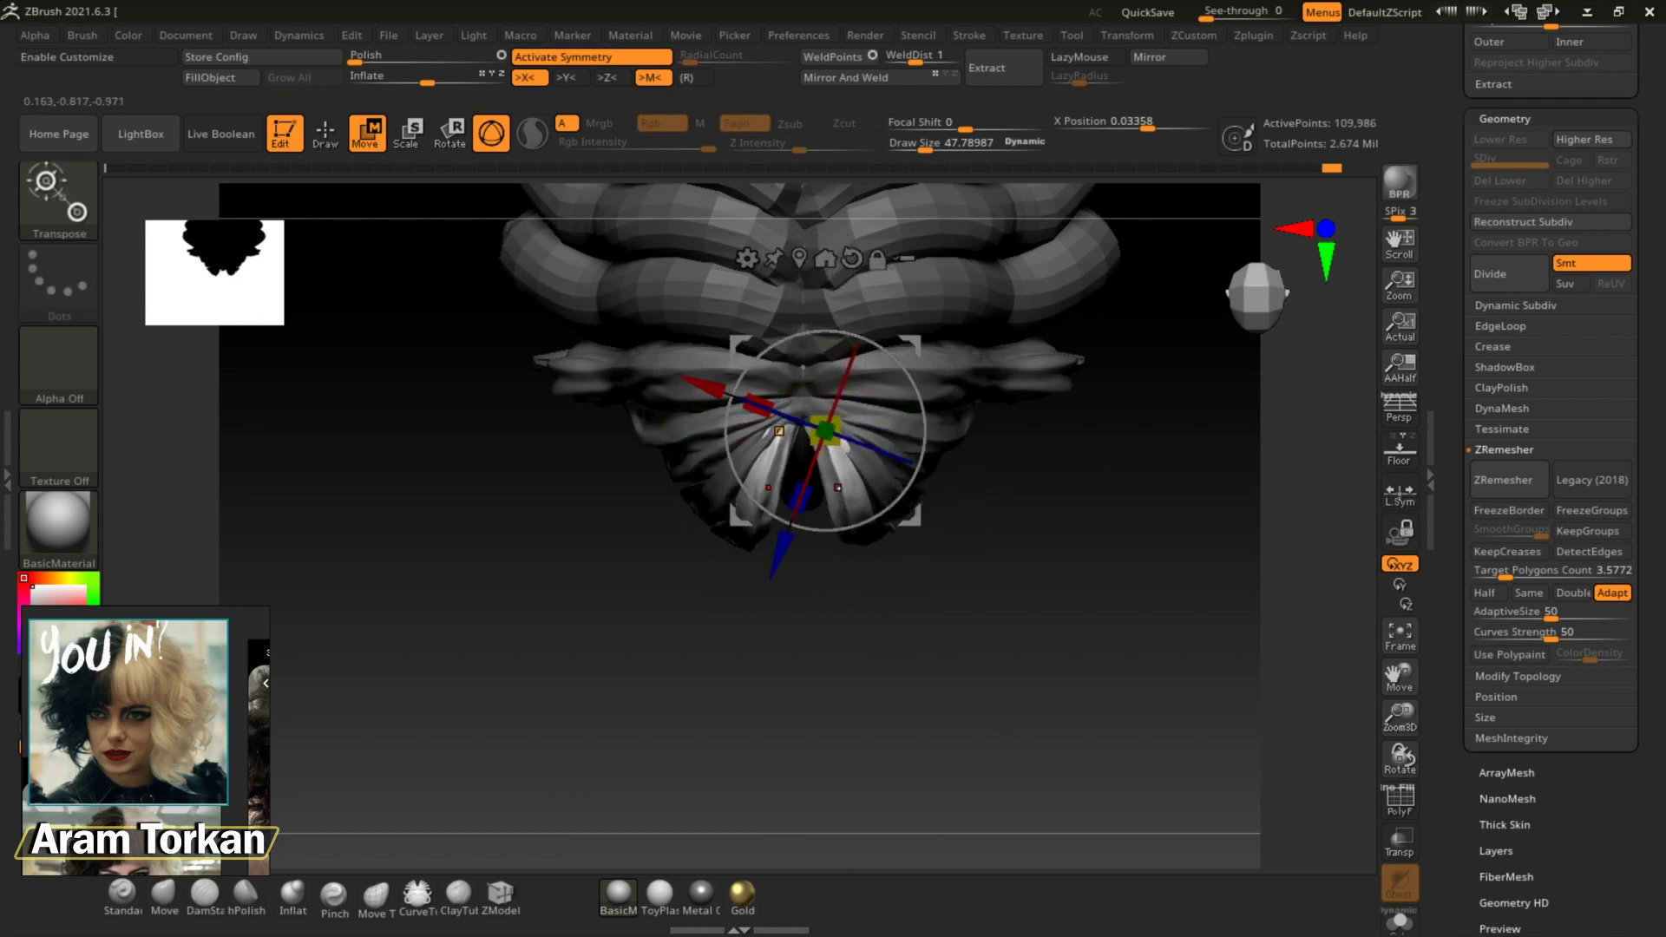
{"action": "left_click", "coordinate": [852, 258], "text": "alt"}
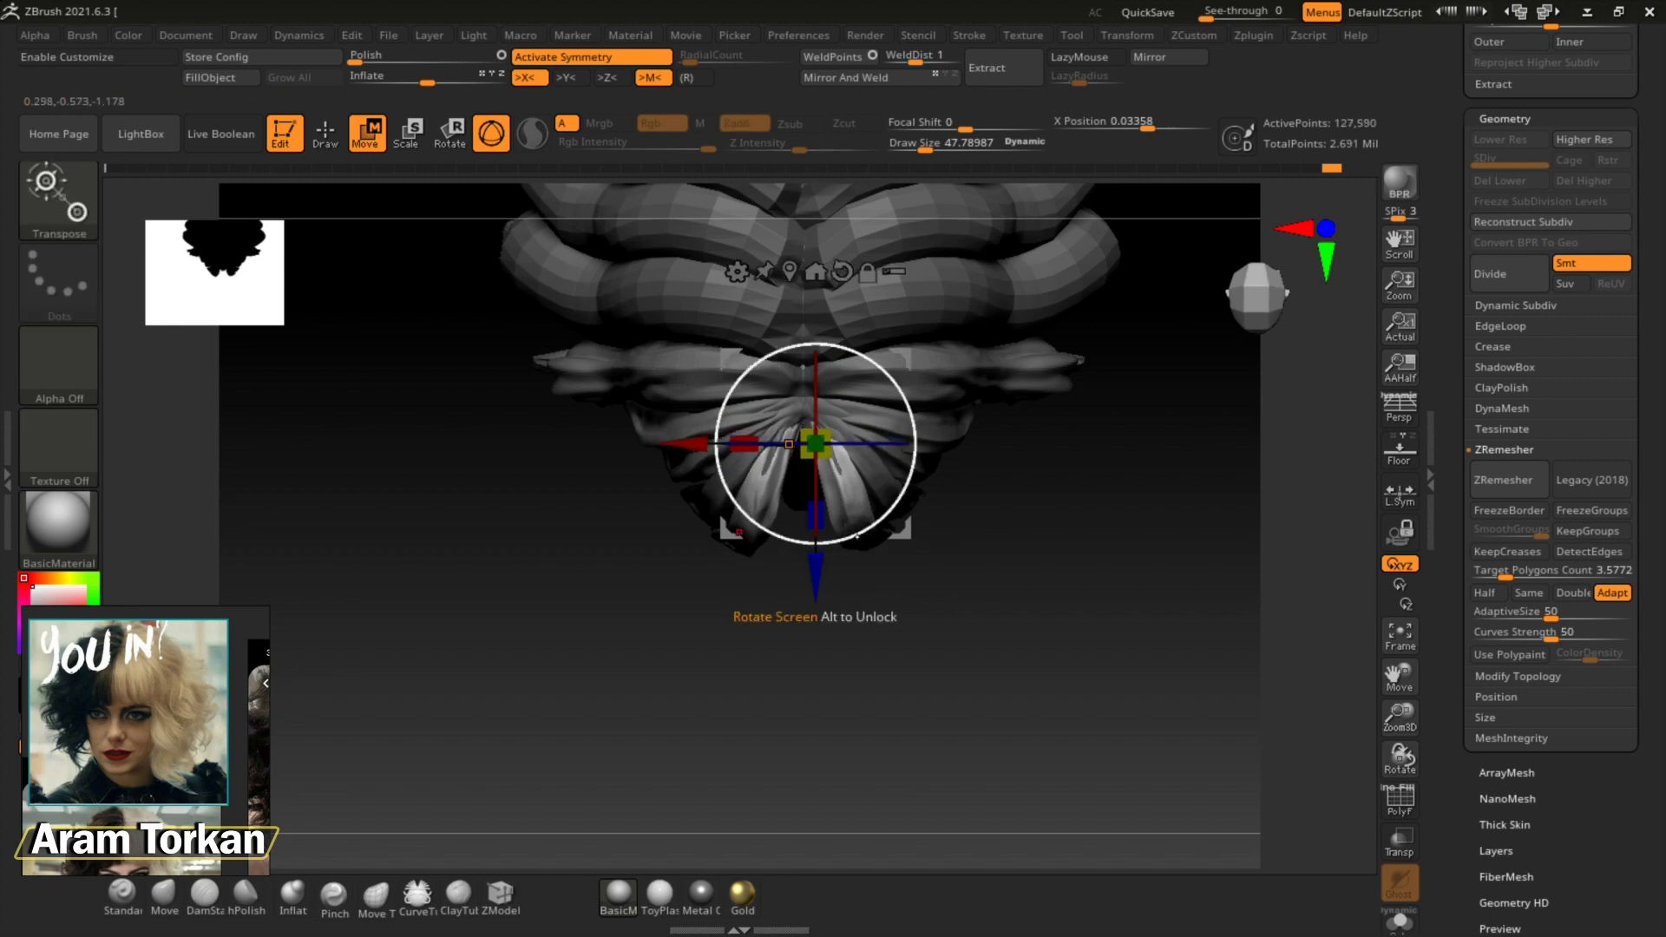
{"action": "left_click_drag", "start_coordinate": [806, 538], "coordinate": [773, 526], "text": "ctrl"}
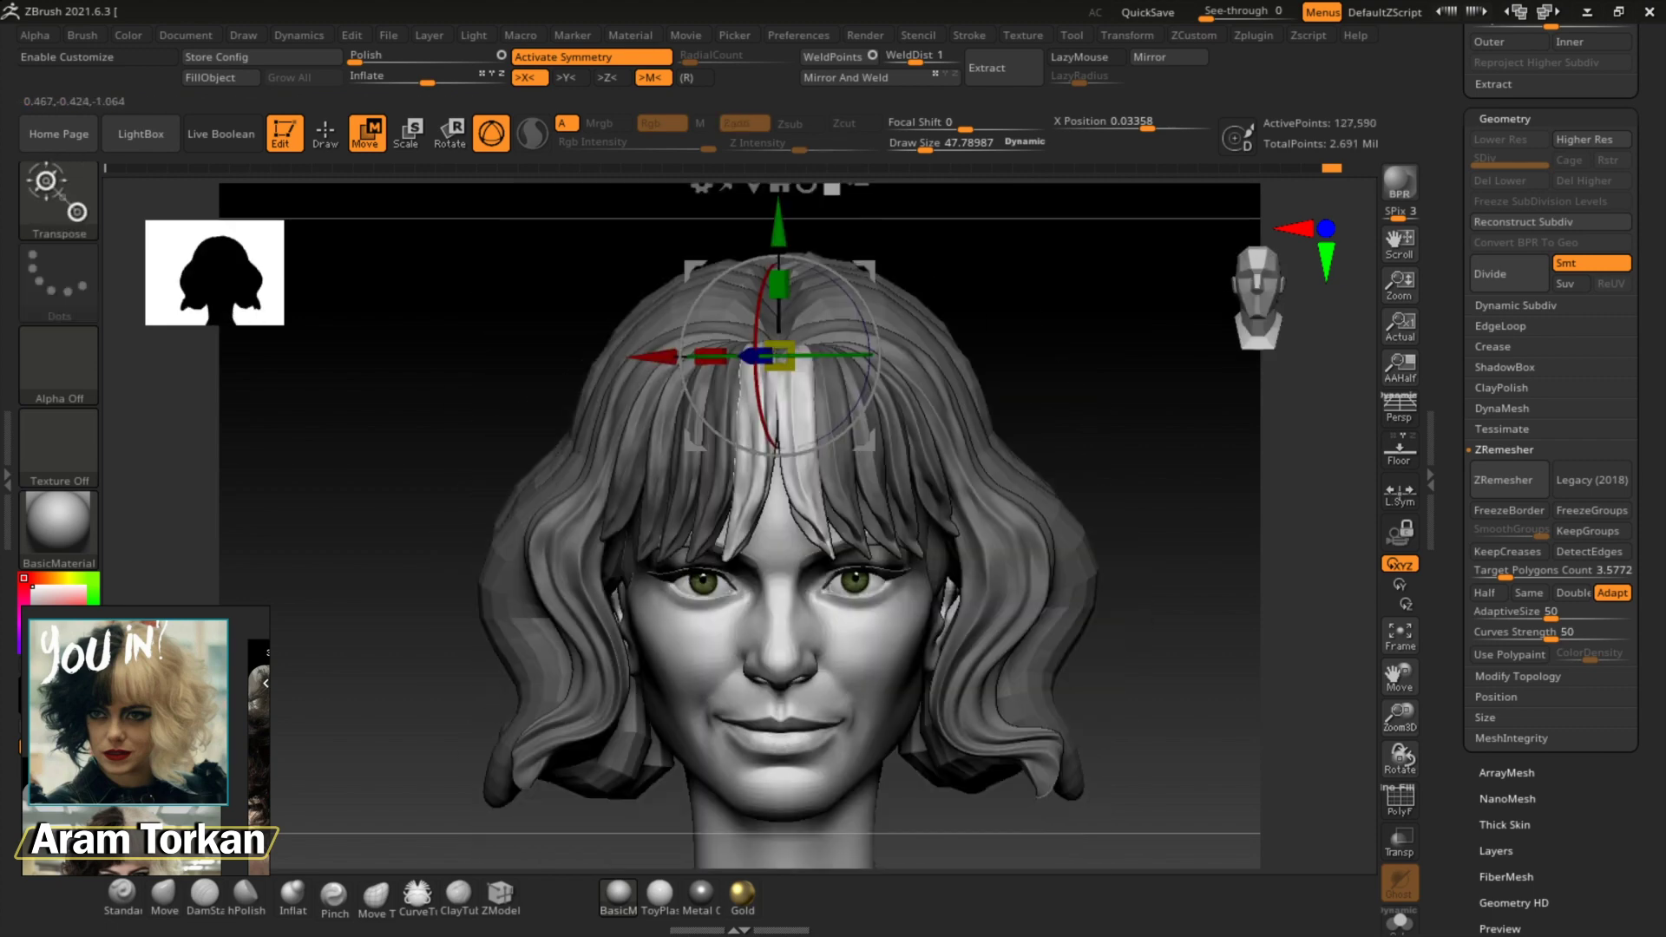
Reshape the central fringe strands with the Move Topological brush, symmetry off and draw size about 375
{"action": "key", "text": "q"}
{"action": "key", "text": "b"}
{"action": "key", "text": "m"}
{"action": "key", "text": "t"}
{"action": "key", "text": "x"}
{"action": "left_click_drag", "start_coordinate": [926, 149], "coordinate": [964, 151]}
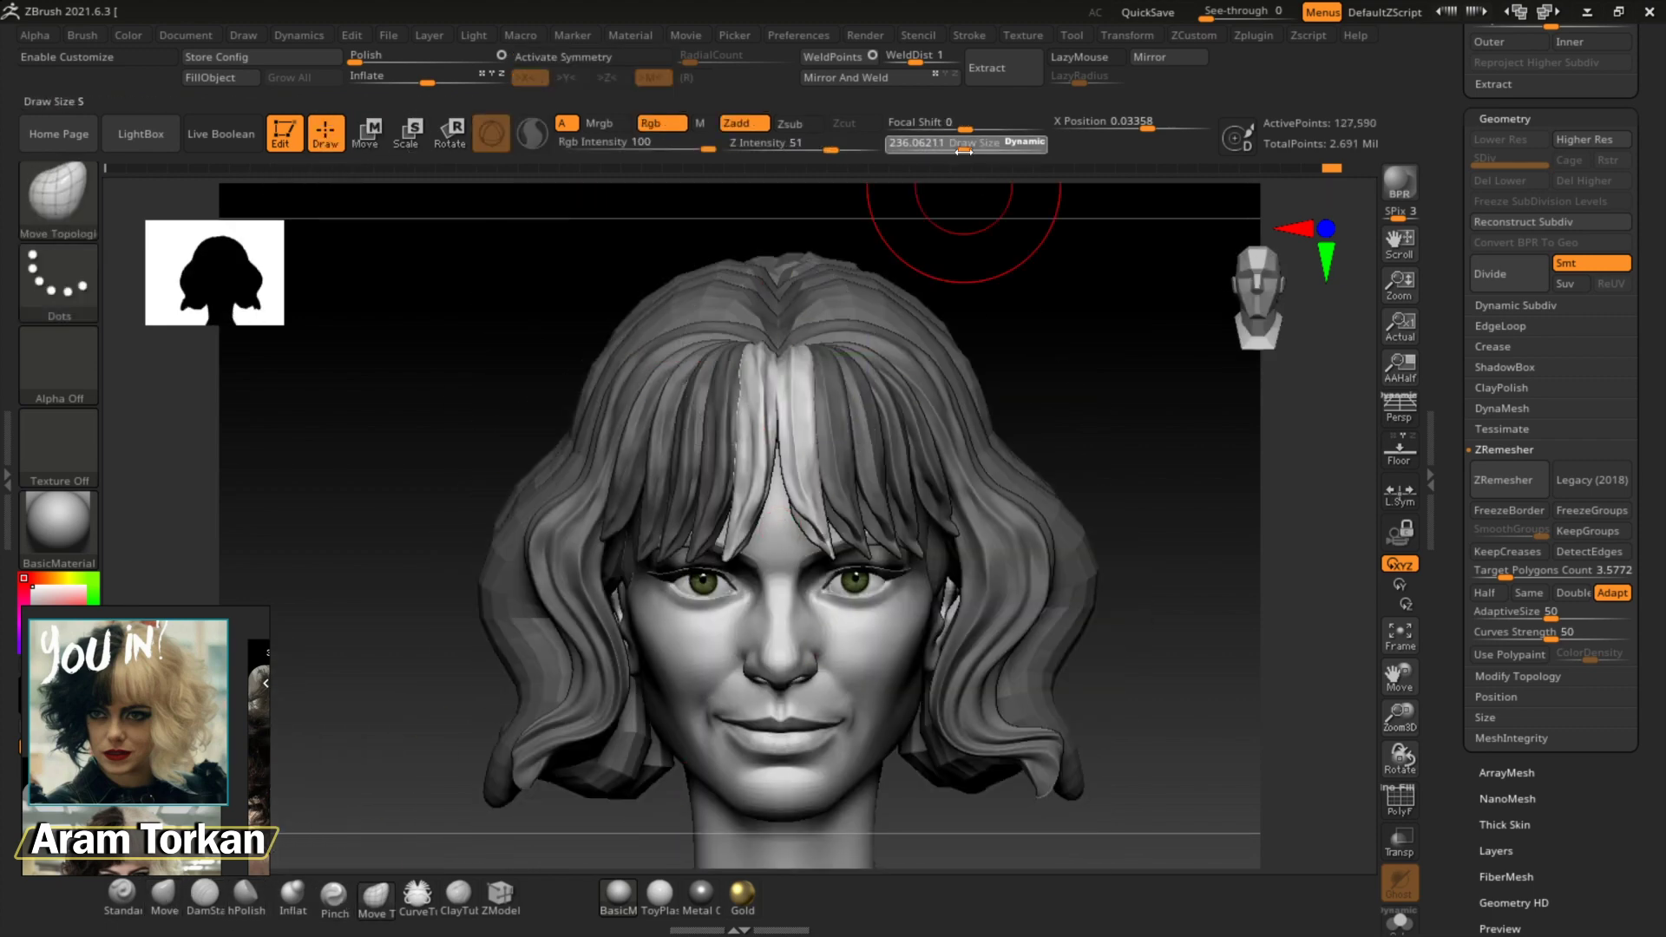
{"action": "left_click_drag", "start_coordinate": [787, 494], "coordinate": [1071, 342], "text": "shift"}
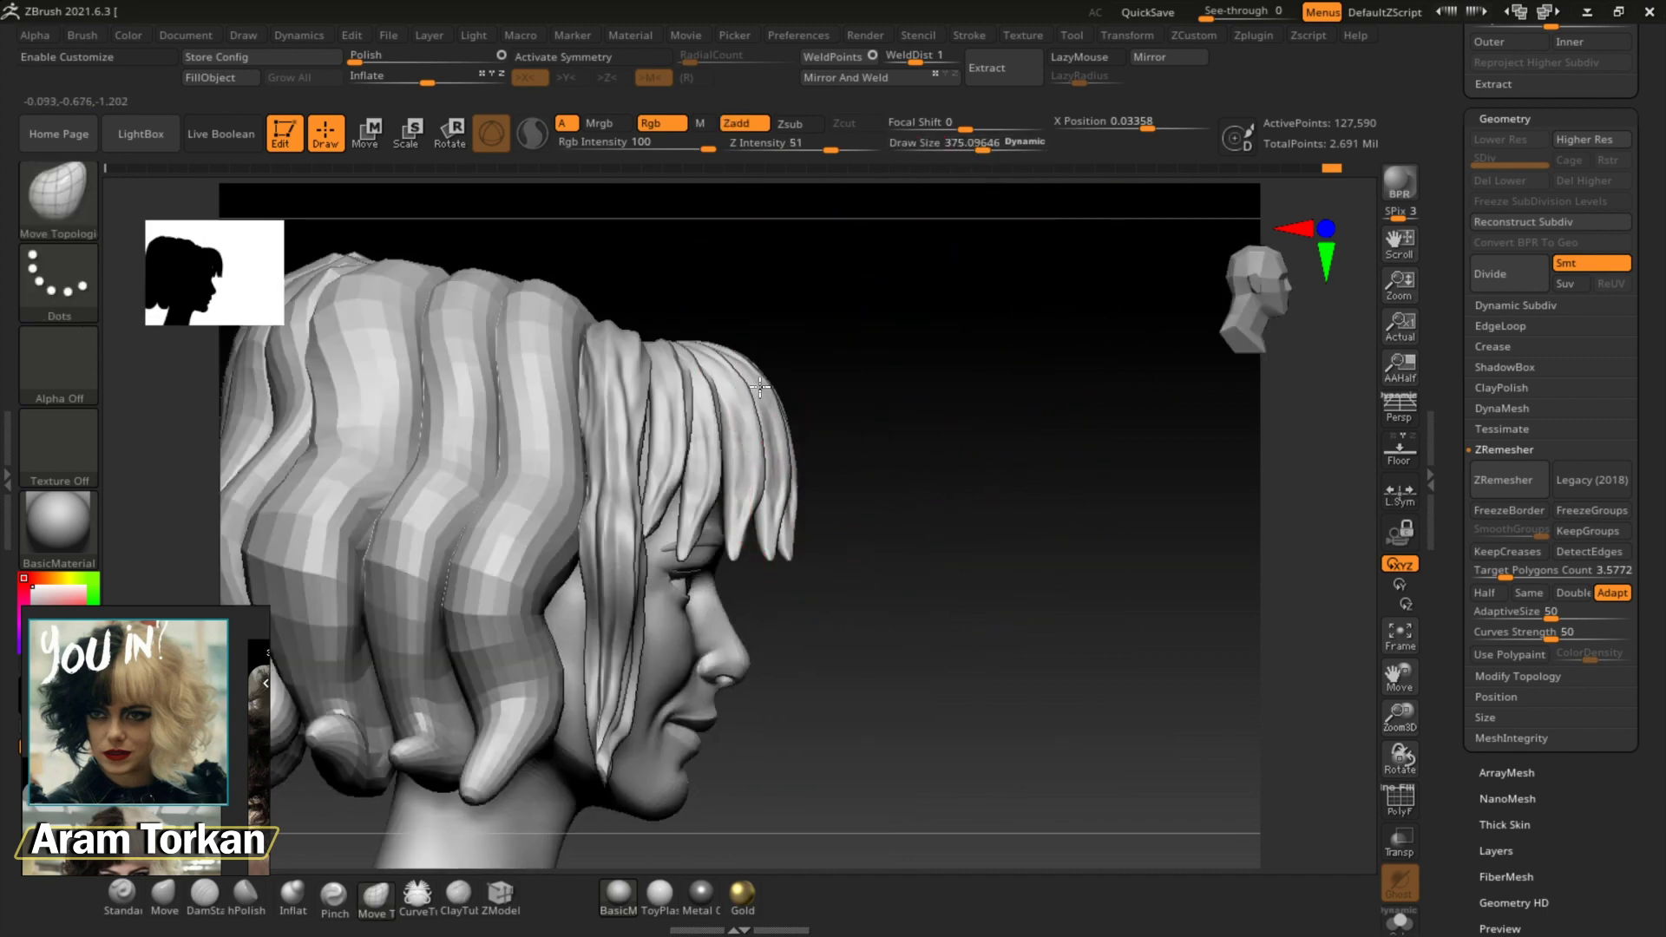
Adjust the fringe and crown silhouette symmetrically with the Move Topological brush at draw size about 524
{"action": "key", "text": "x"}
{"action": "left_click_drag", "start_coordinate": [893, 186], "coordinate": [841, 400], "text": "shift"}
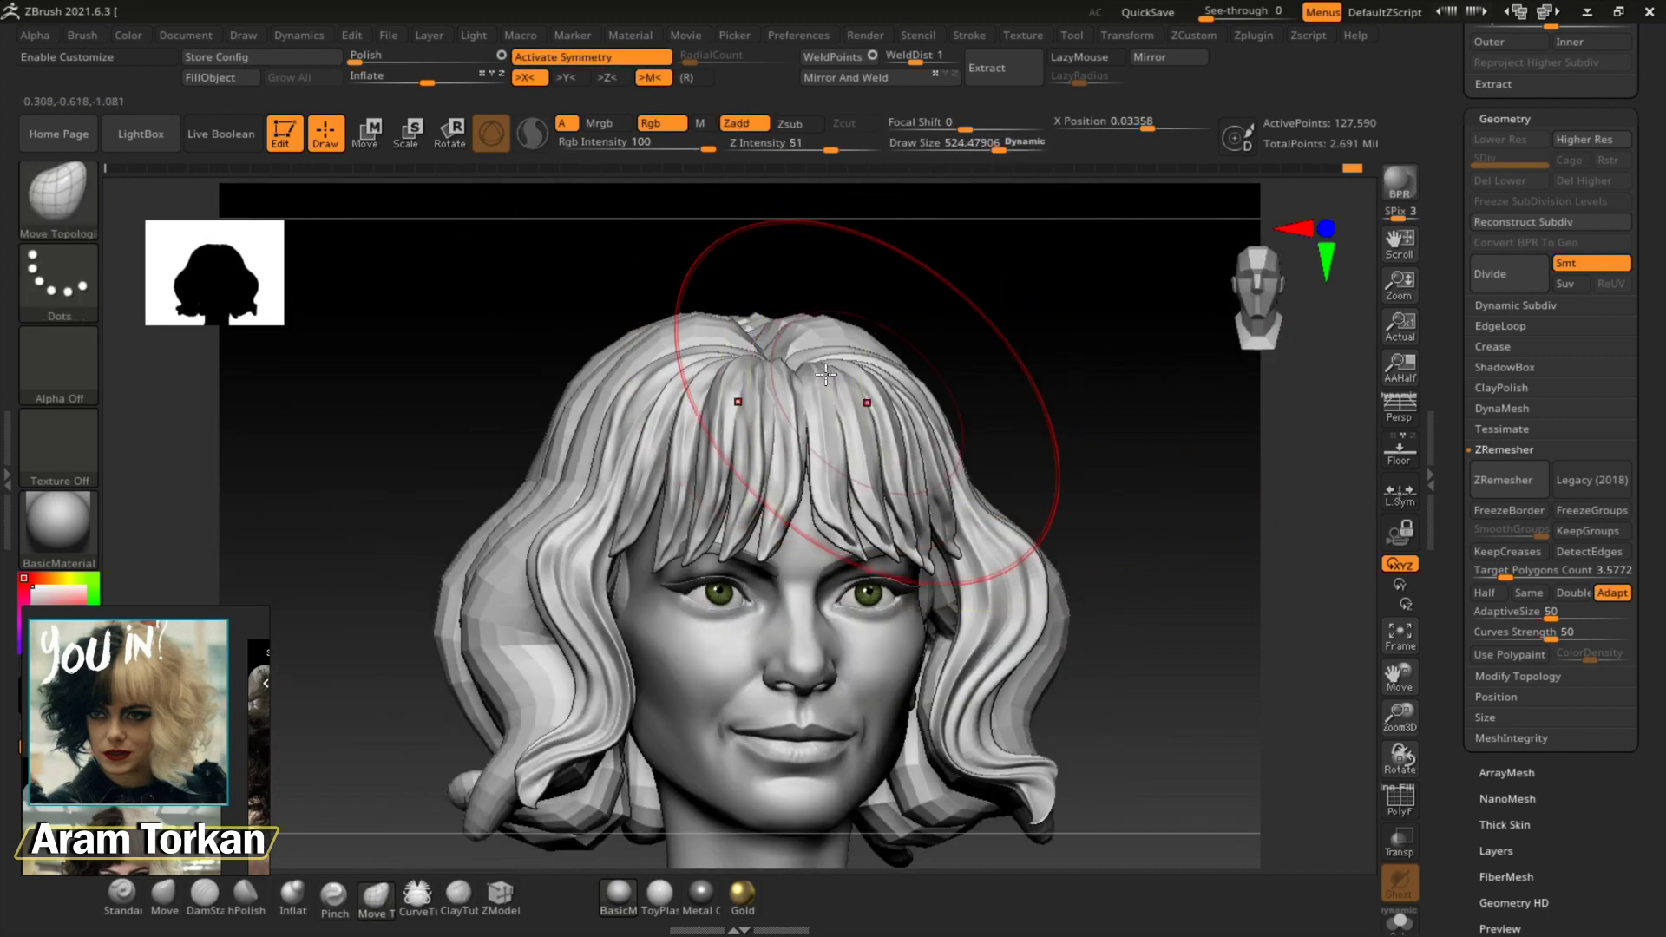
{"action": "right_click_drag", "start_coordinate": [855, 375], "coordinate": [989, 376]}
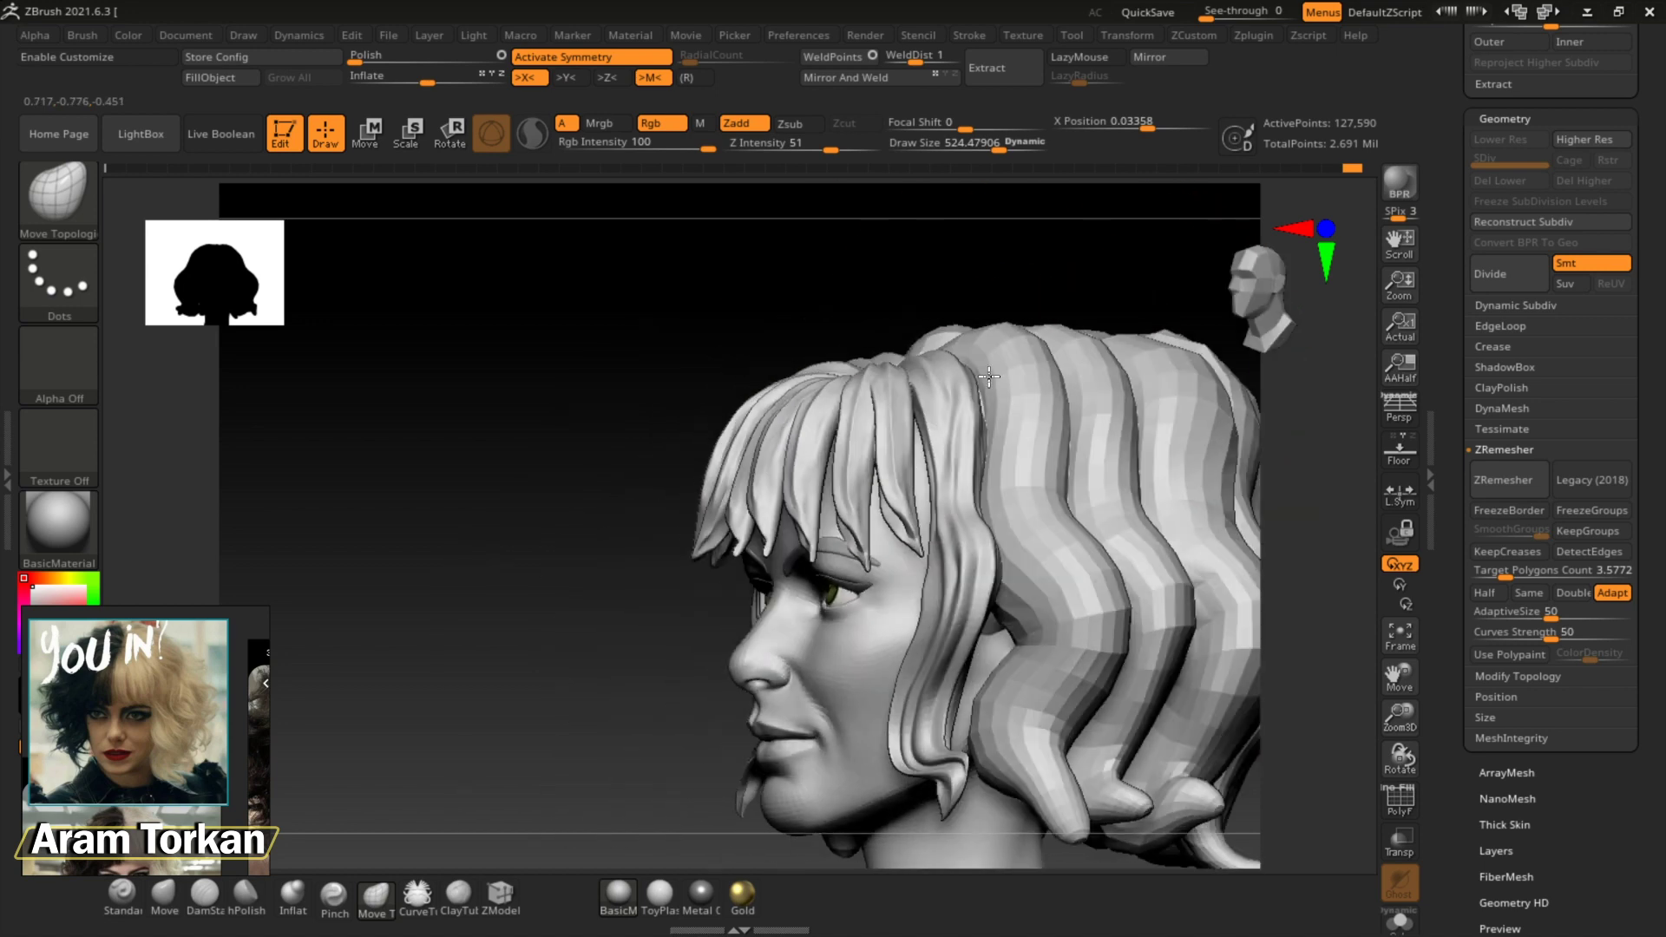
{"action": "mouse_move", "coordinate": [867, 372]}
{"action": "right_mouse_down"}
{"action": "mouse_move", "coordinate": [800, 726]}
{"action": "mouse_move", "coordinate": [952, 494]}
{"action": "right_mouse_up"}
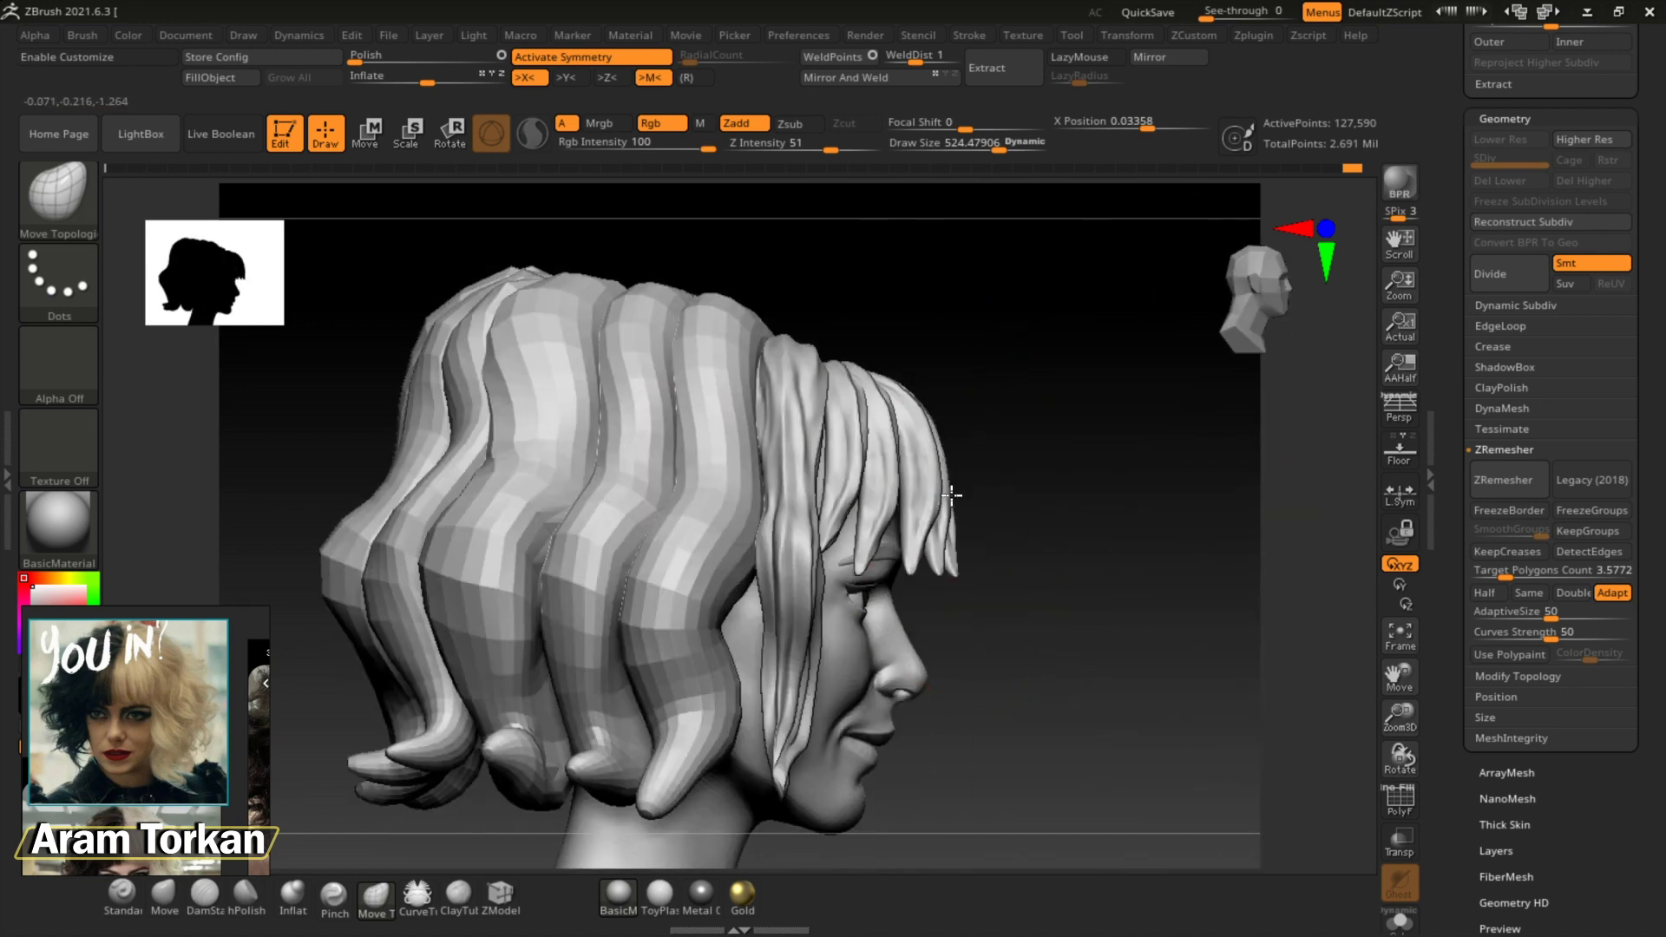
{"action": "left_click_drag", "start_coordinate": [613, 300], "coordinate": [508, 295]}
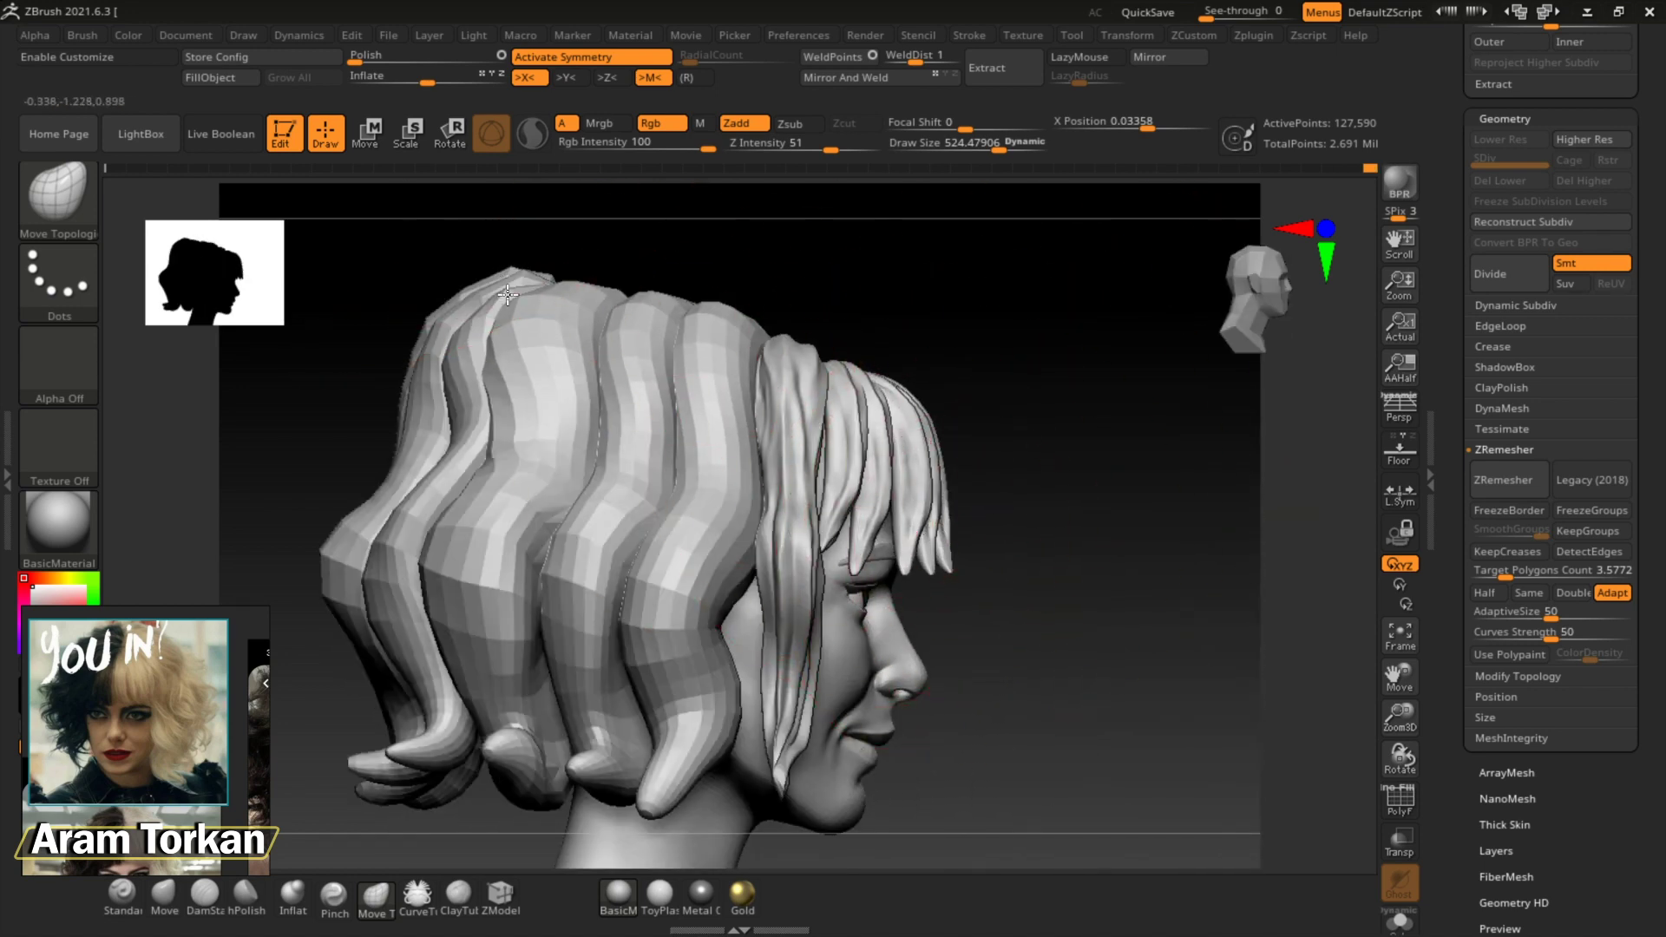
{"action": "left_click_drag", "start_coordinate": [423, 339], "coordinate": [416, 438]}
Refine the fringe strands with Move Topological at draw size about 281, shifting the tips on the model's right with symmetry off
{"action": "right_click_drag", "start_coordinate": [889, 564], "coordinate": [1070, 272]}
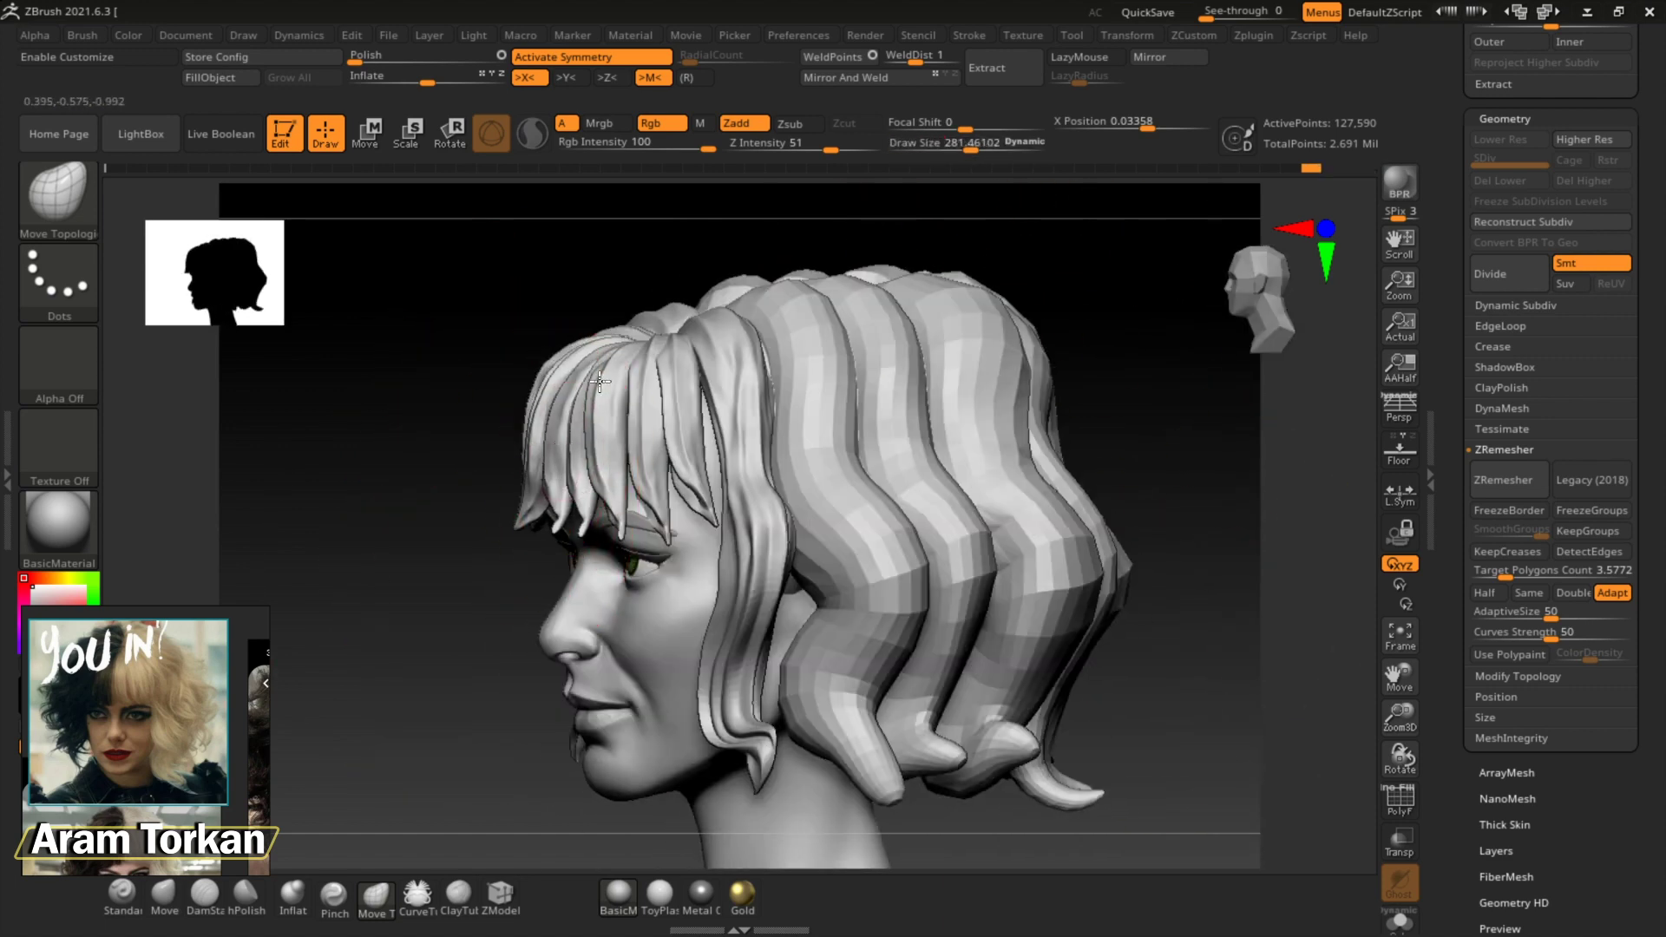
{"action": "left_click_drag", "start_coordinate": [600, 381], "coordinate": [721, 544], "text": "shift"}
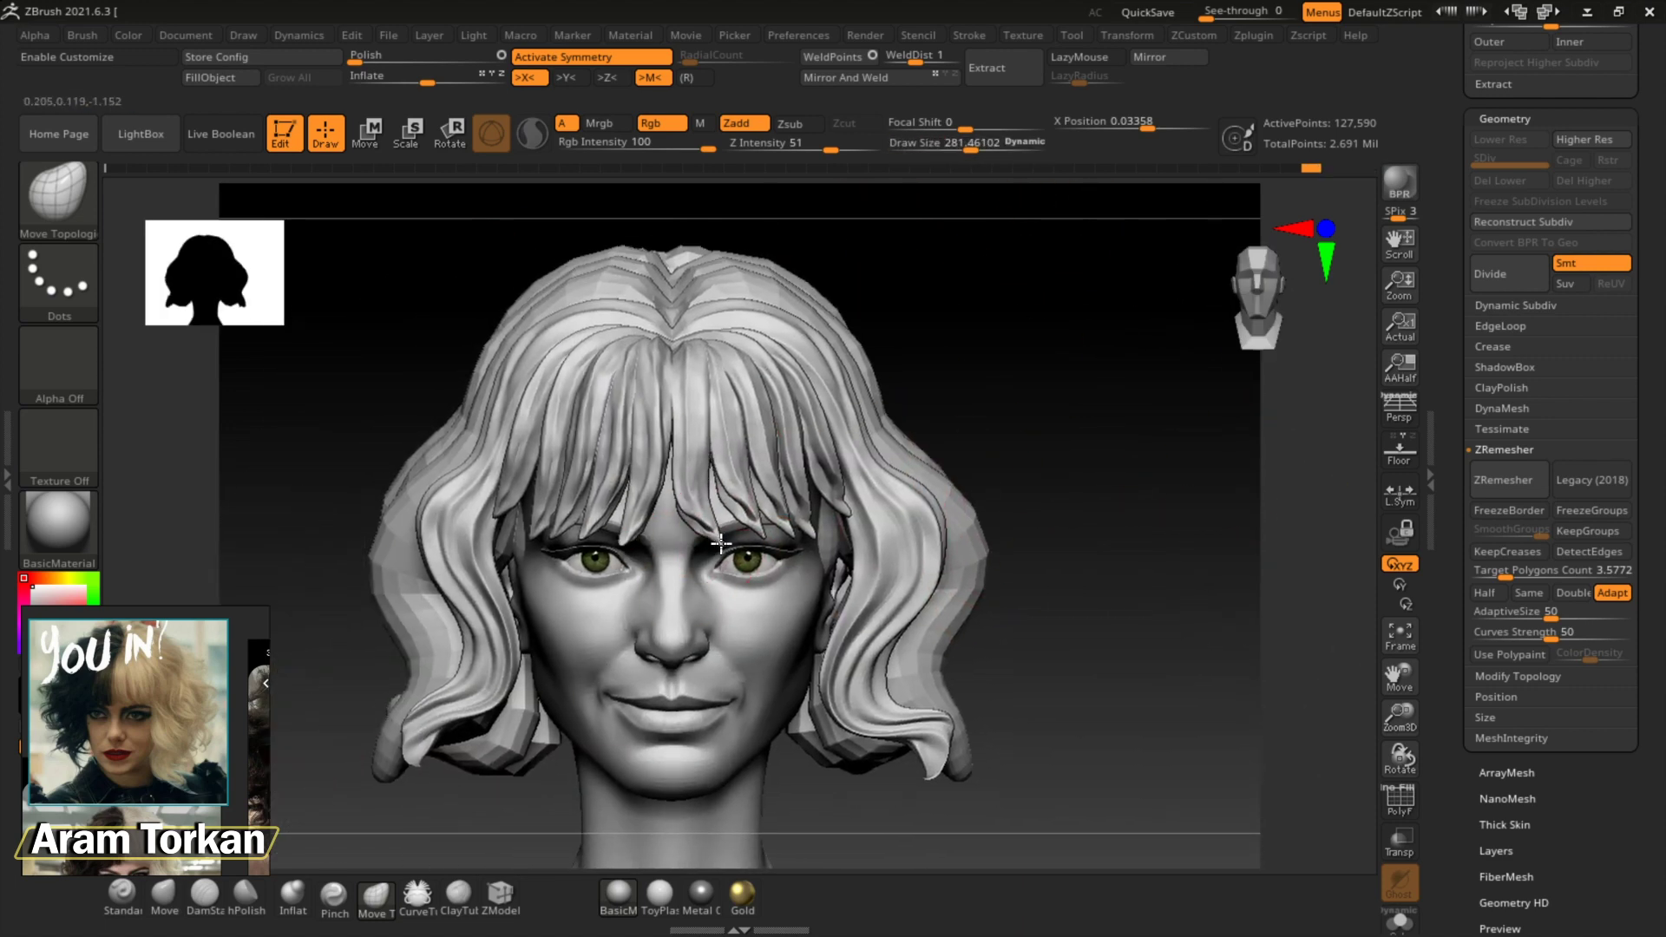
{"action": "key", "text": "x"}
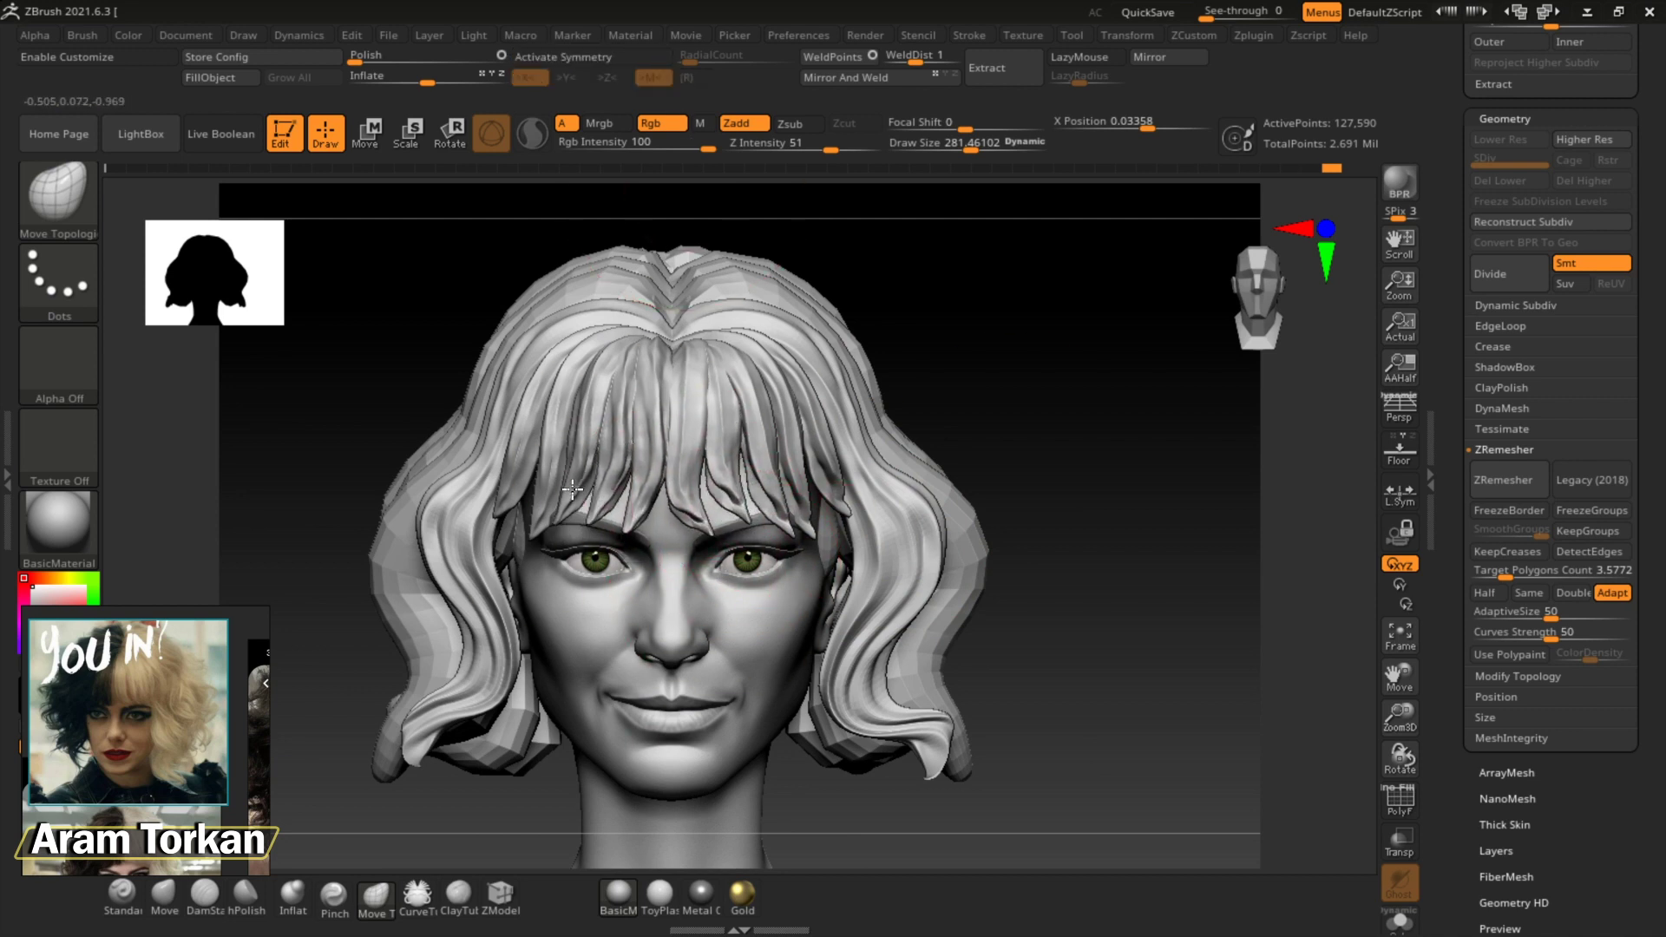
{"action": "left_click_drag", "start_coordinate": [571, 489], "coordinate": [507, 522]}
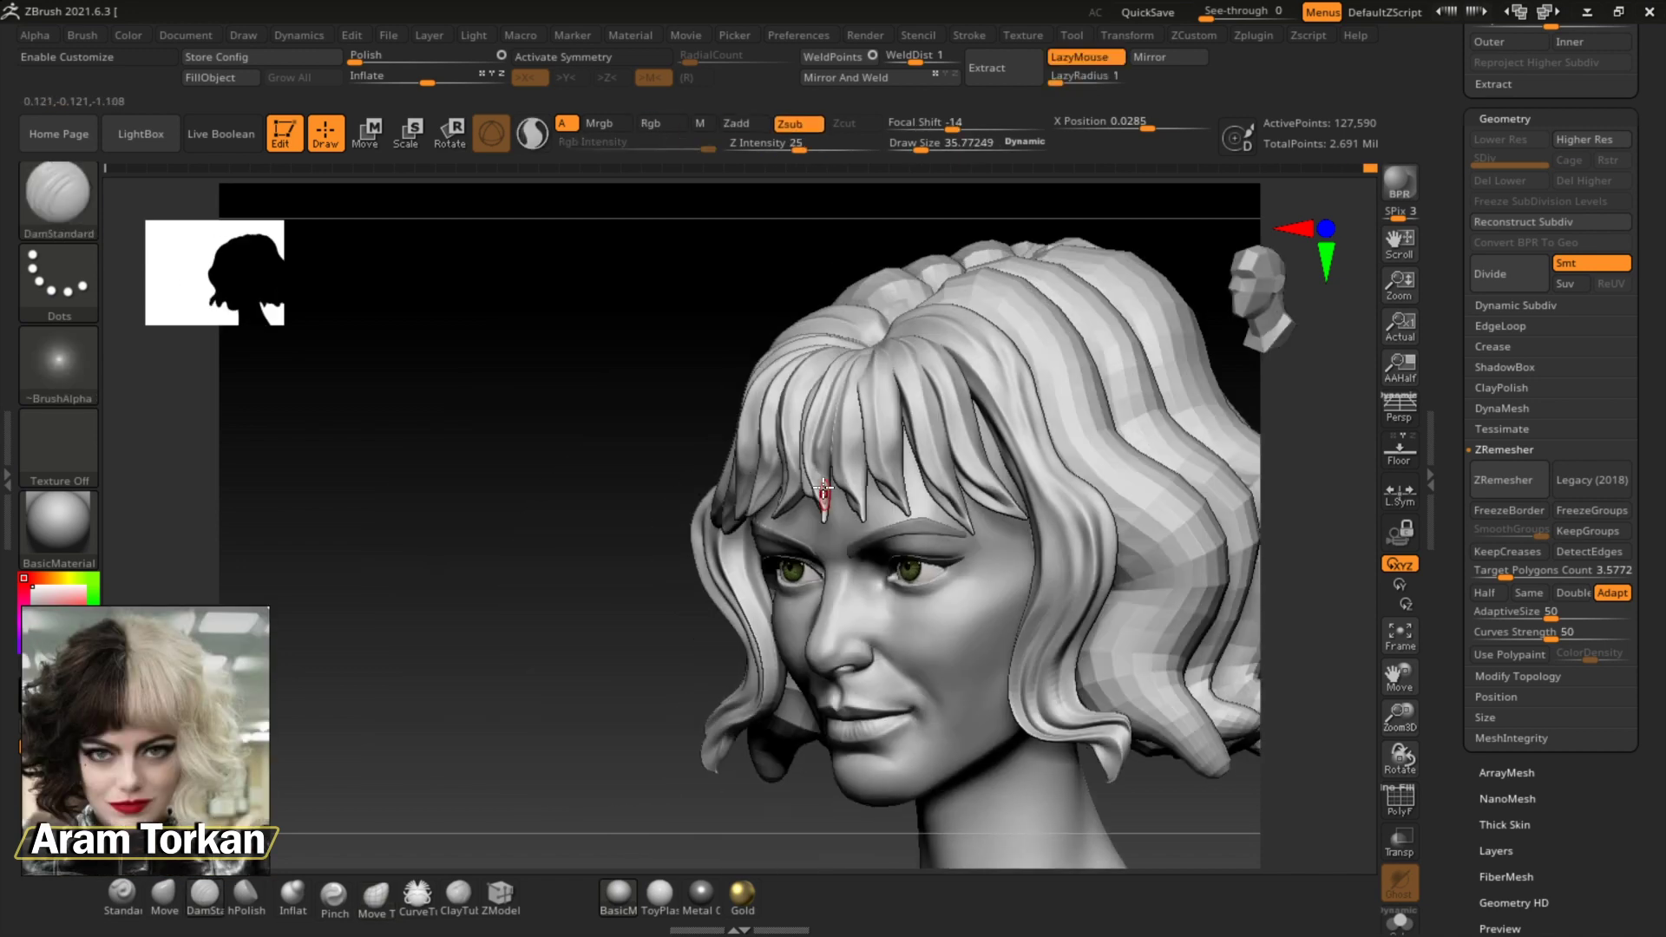
Carve lengthwise grooves and ridges into the fringe strands with the DamStandard brush at Z Intensity 25 and draw size about 36
{"action": "left_click_drag", "start_coordinate": [823, 491], "coordinate": [813, 459], "text": "shift"}
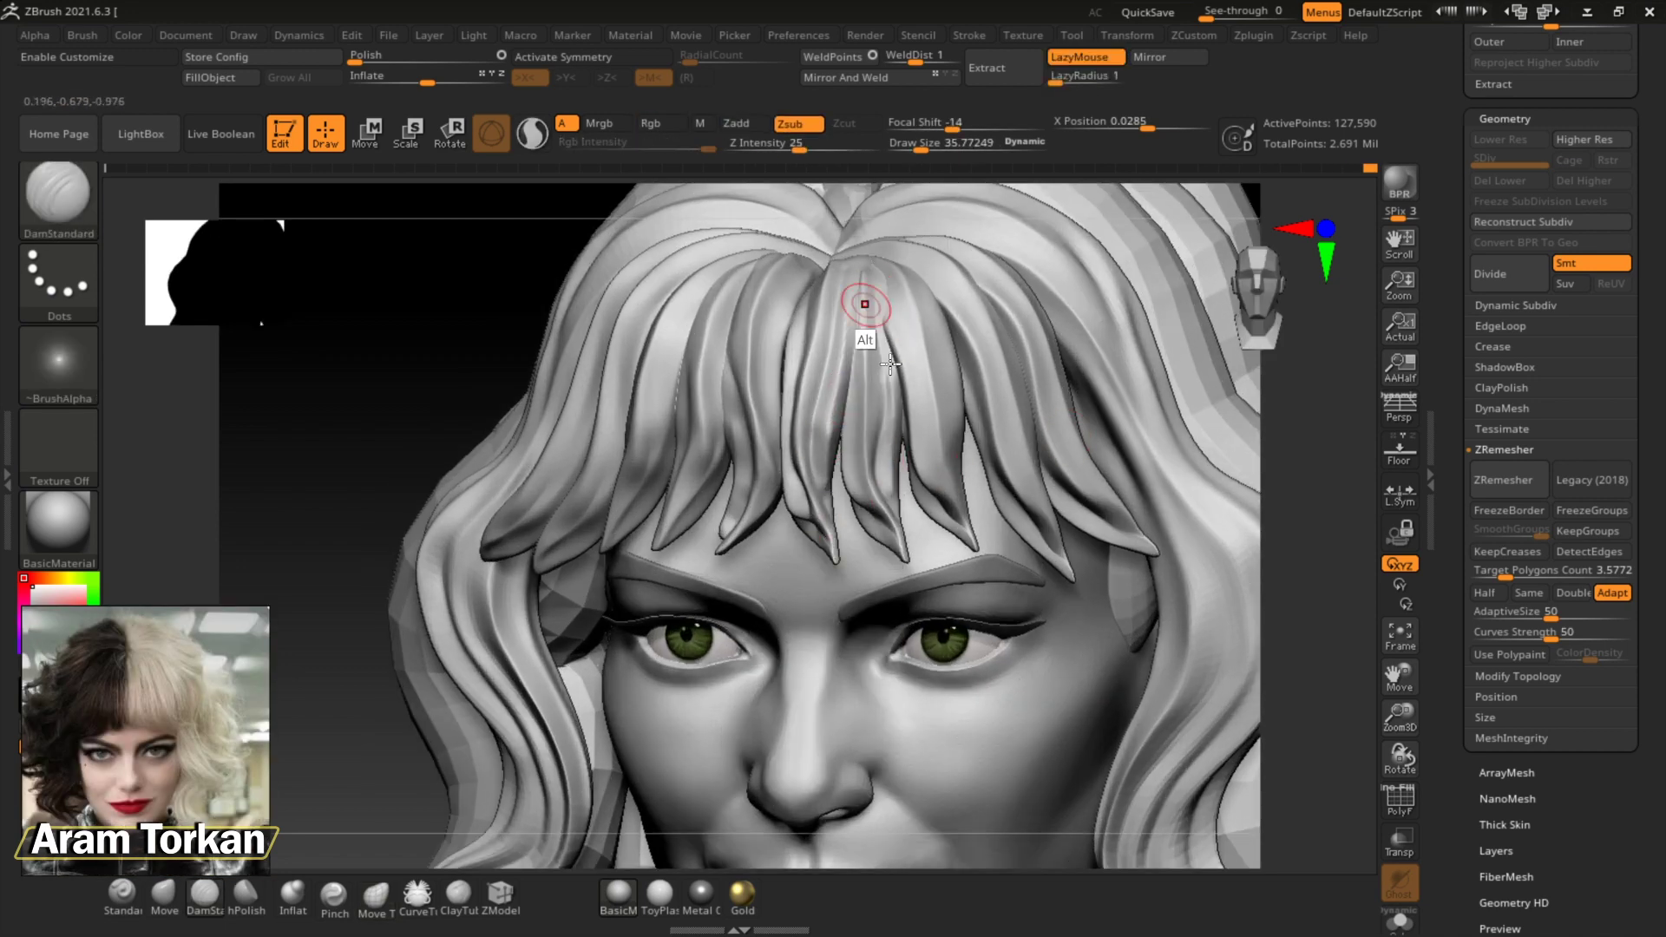
{"action": "left_click_drag", "start_coordinate": [989, 539], "coordinate": [986, 552], "text": "alt"}
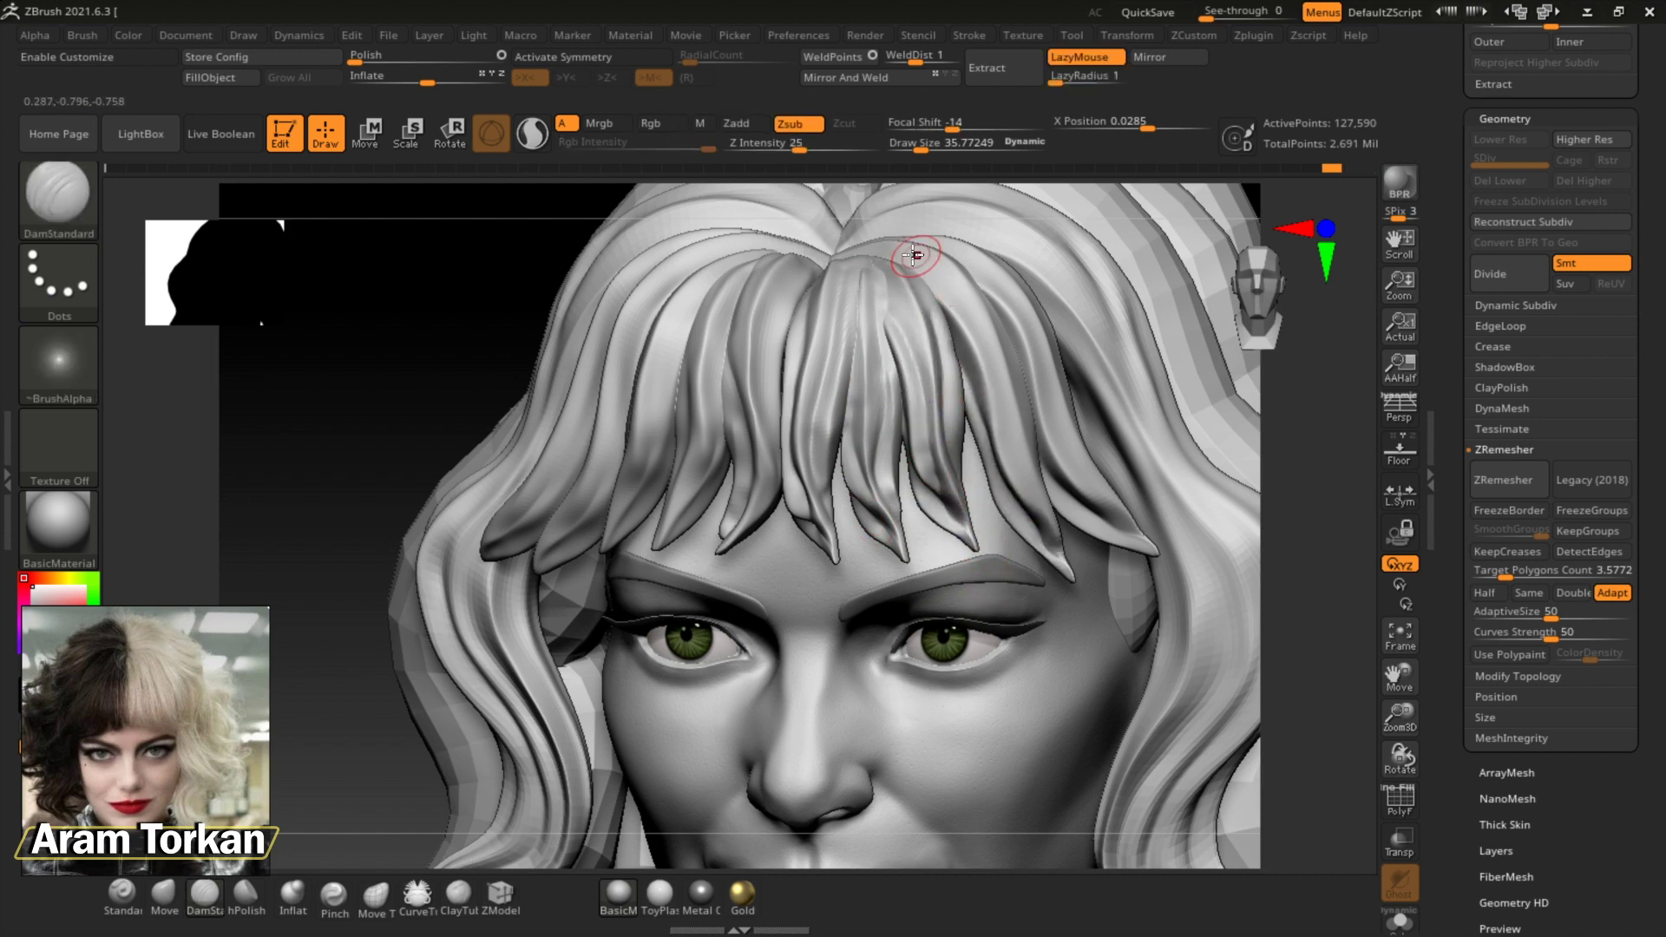
{"action": "left_click_drag", "start_coordinate": [913, 254], "coordinate": [1131, 402], "text": "alt"}
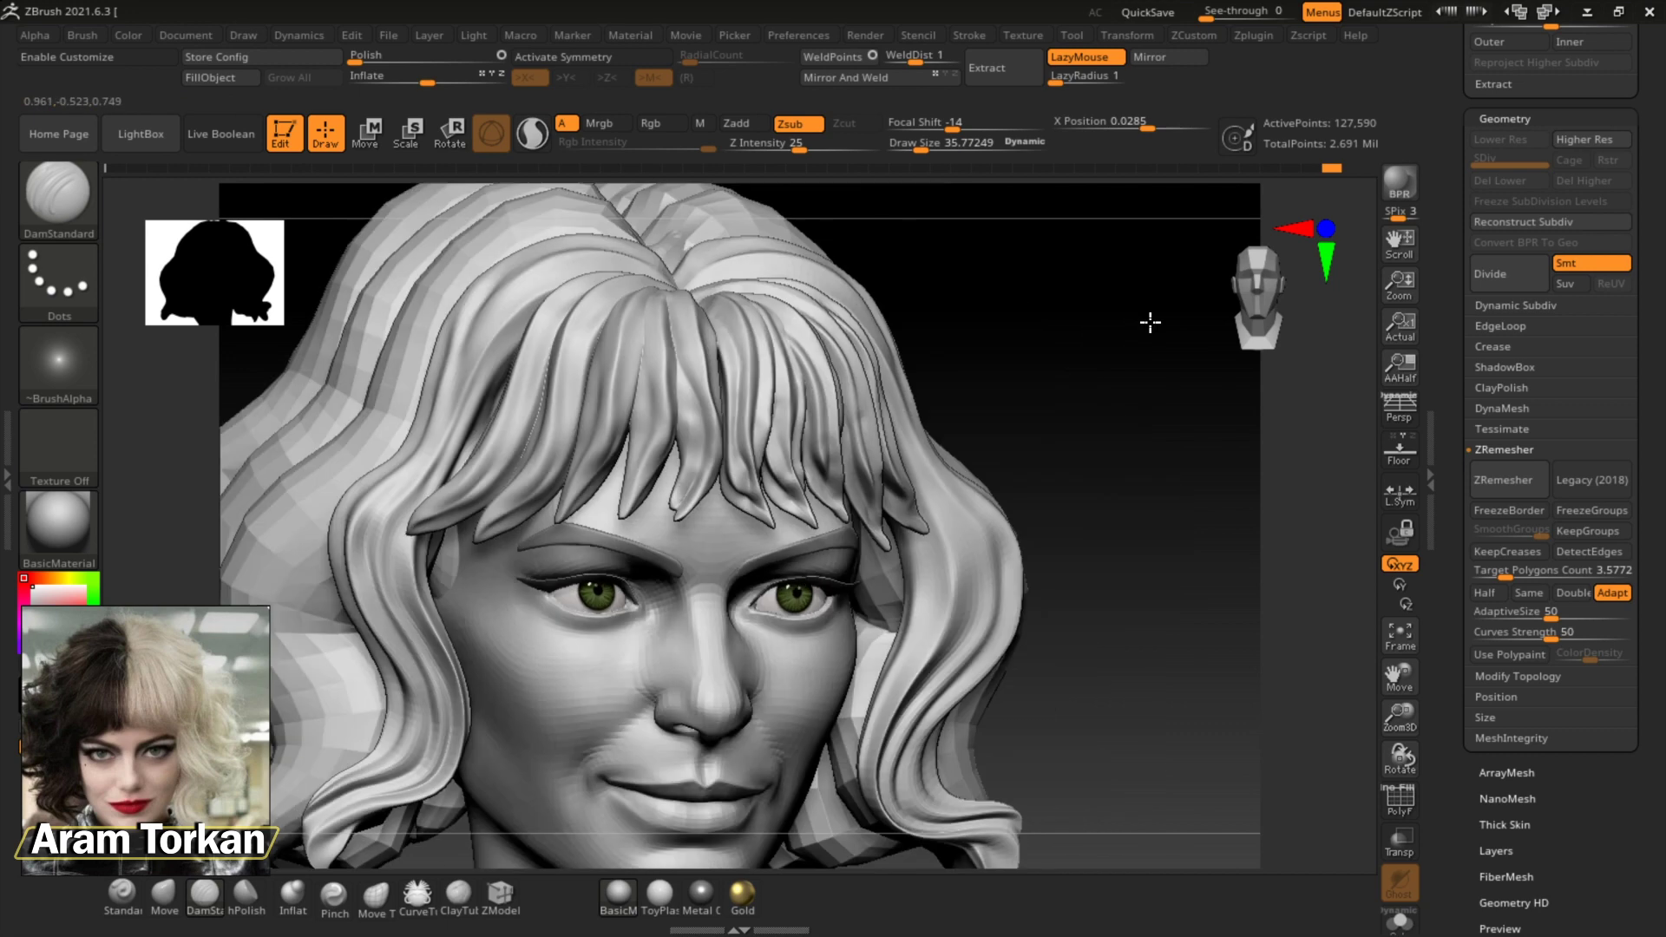
{"action": "left_click_drag", "start_coordinate": [1151, 323], "coordinate": [840, 466]}
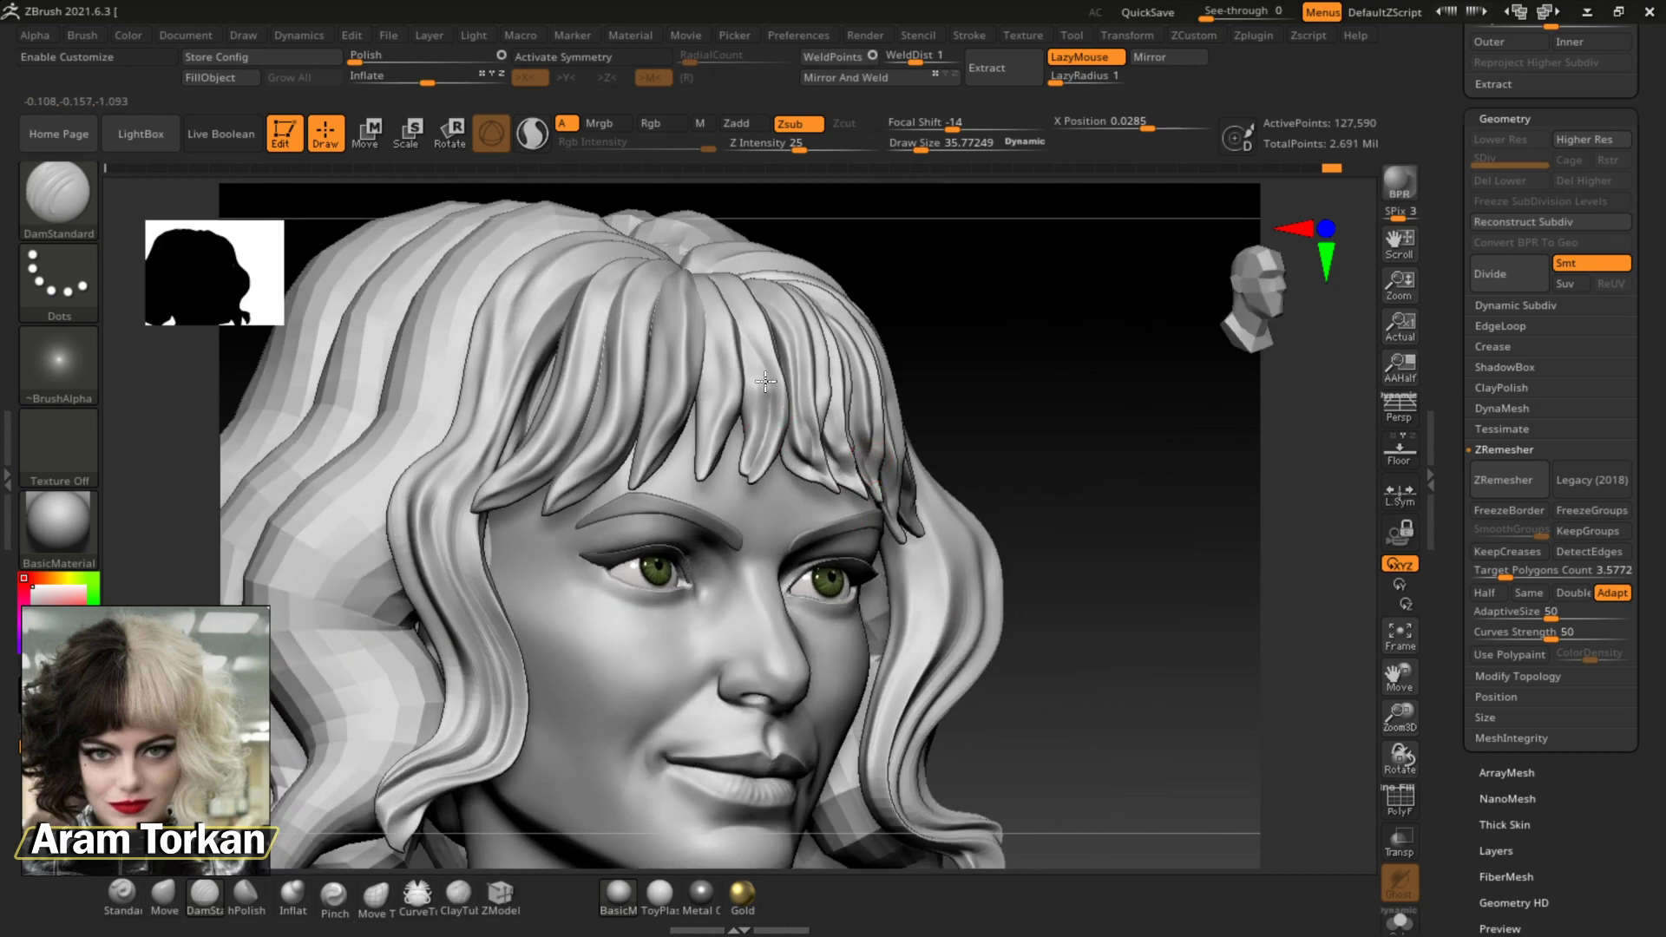
{"action": "left_click_drag", "start_coordinate": [989, 365], "coordinate": [682, 315], "text": "alt"}
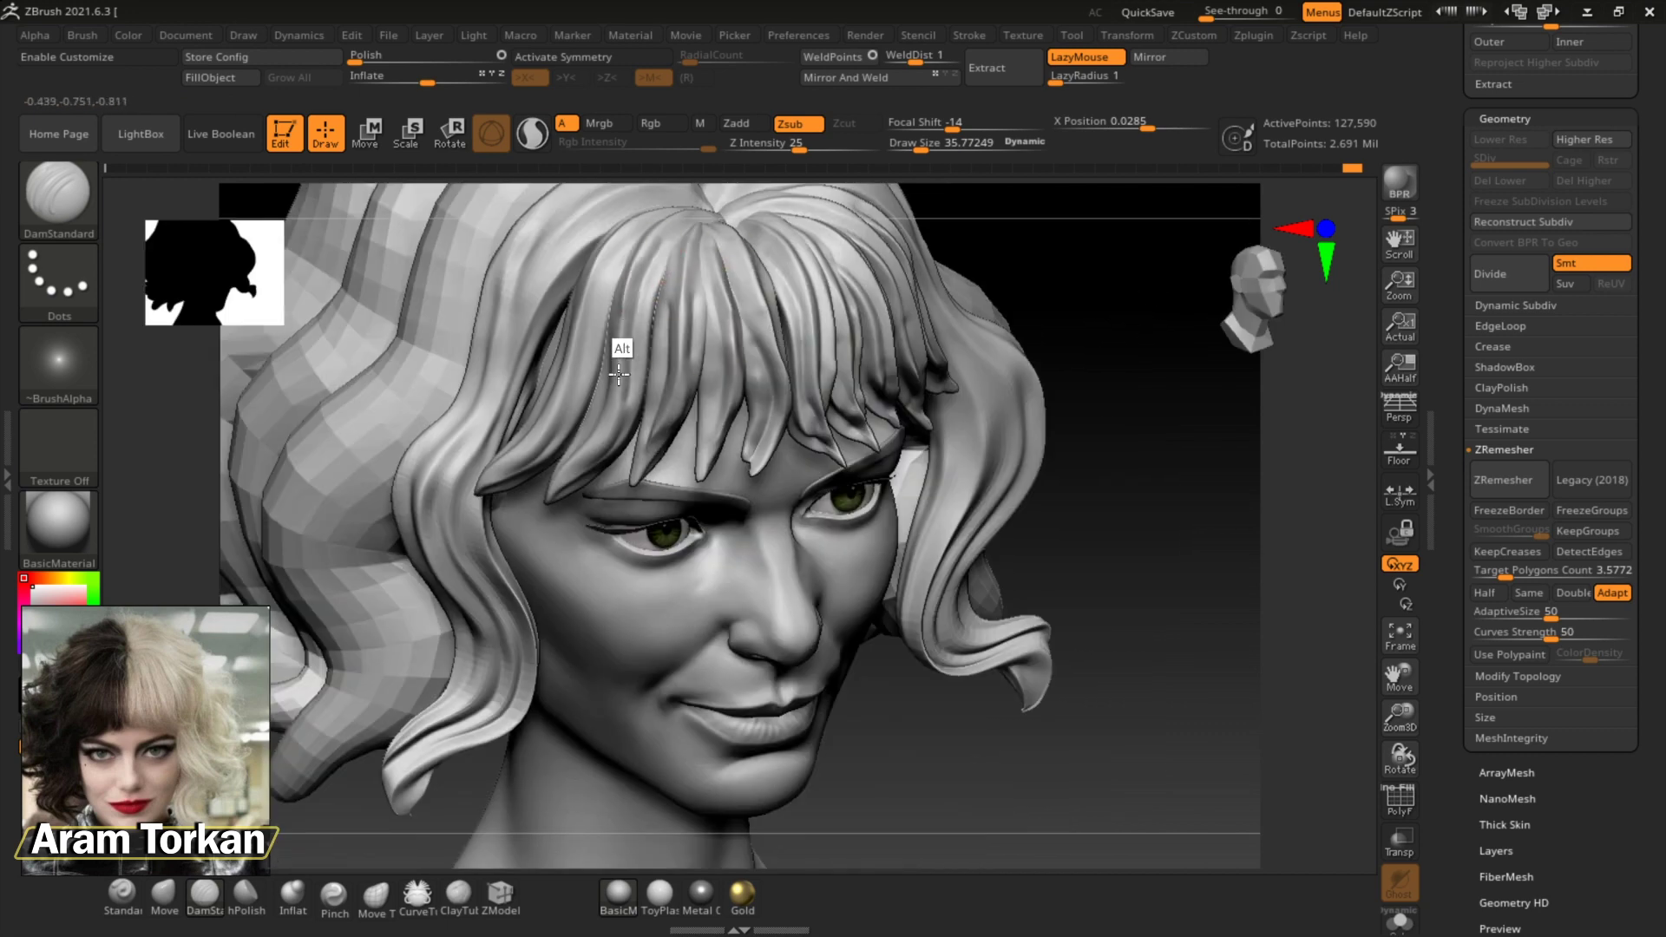
{"action": "mouse_move", "coordinate": [619, 235]}
{"action": "left_mouse_down"}
{"action": "mouse_move", "coordinate": [558, 279]}
{"action": "mouse_move", "coordinate": [596, 327]}
{"action": "mouse_move", "coordinate": [884, 319]}
{"action": "left_mouse_up"}
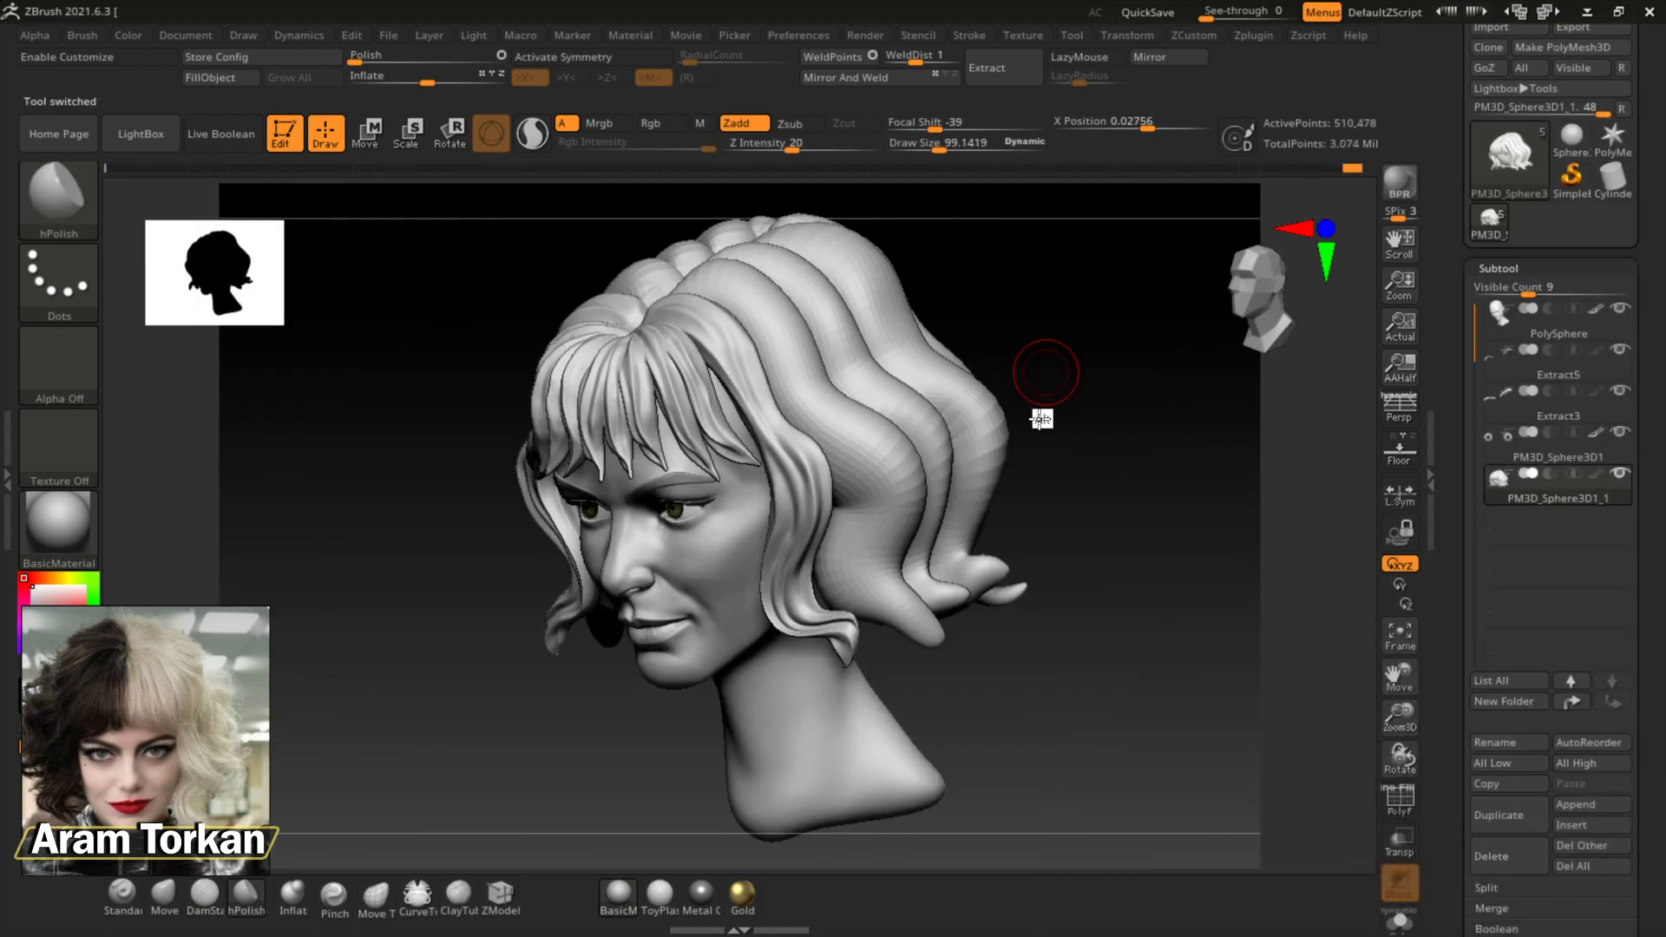
Flatten the large wavy locks on the model's left side with hPolish at Z Intensity 38 and draw size about 99
{"action": "left_click_drag", "start_coordinate": [1041, 419], "coordinate": [772, 366]}
{"action": "left_click_drag", "start_coordinate": [889, 516], "coordinate": [982, 643]}
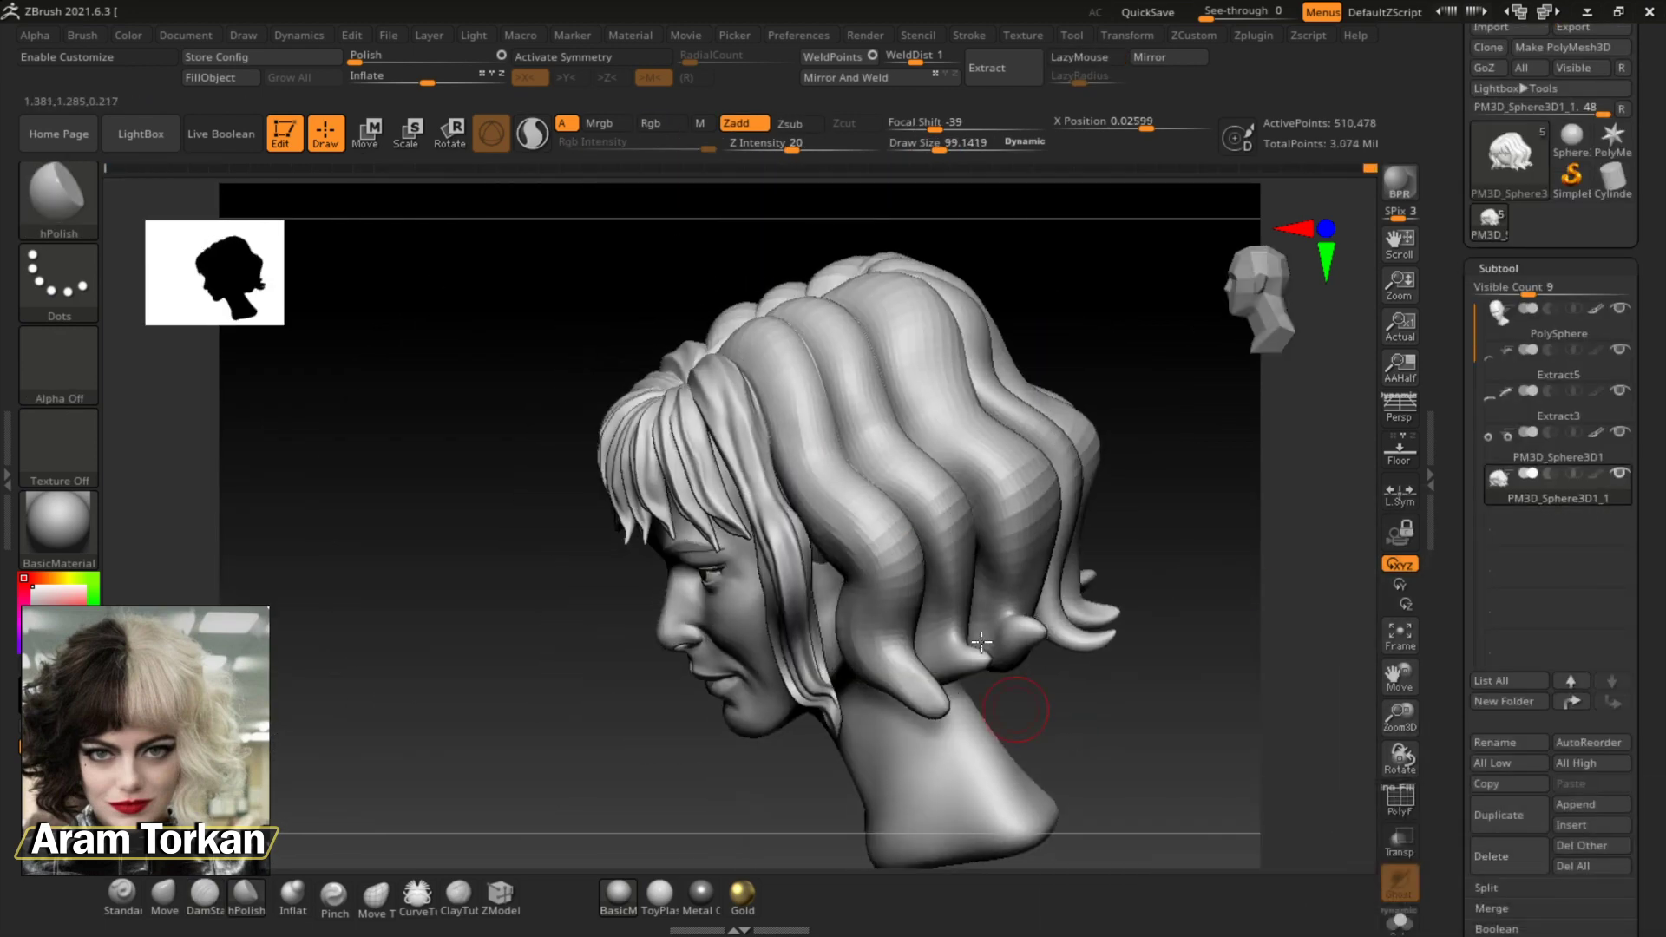
{"action": "left_click_drag", "start_coordinate": [1019, 346], "coordinate": [763, 291]}
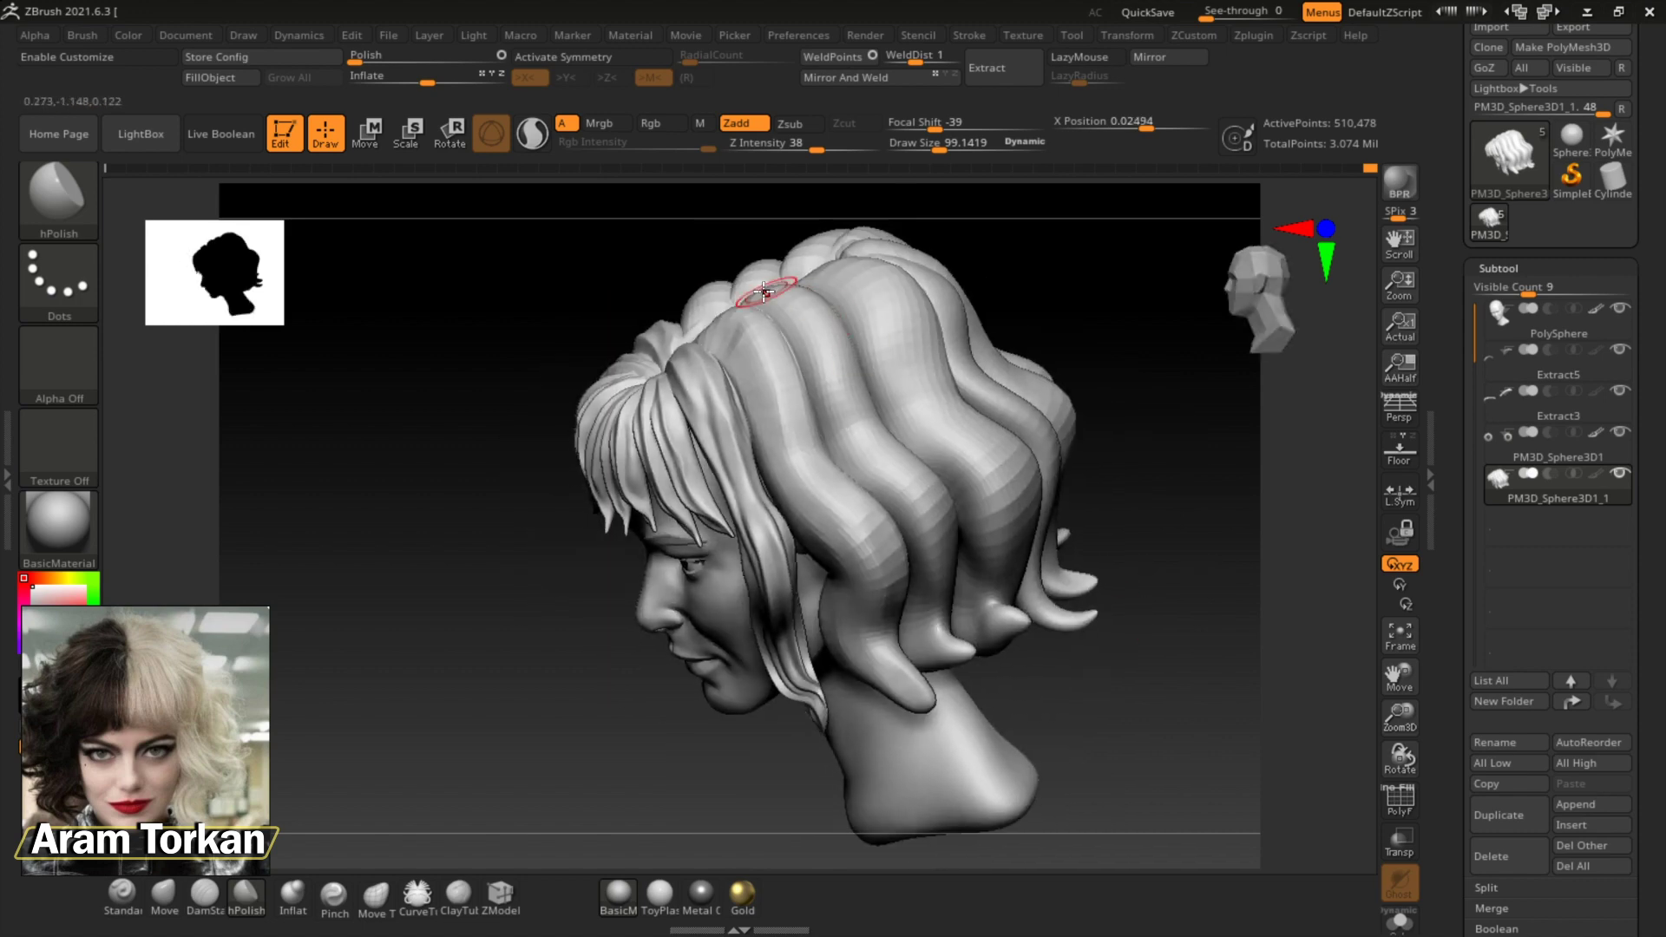
{"action": "left_click_drag", "start_coordinate": [953, 545], "coordinate": [831, 384]}
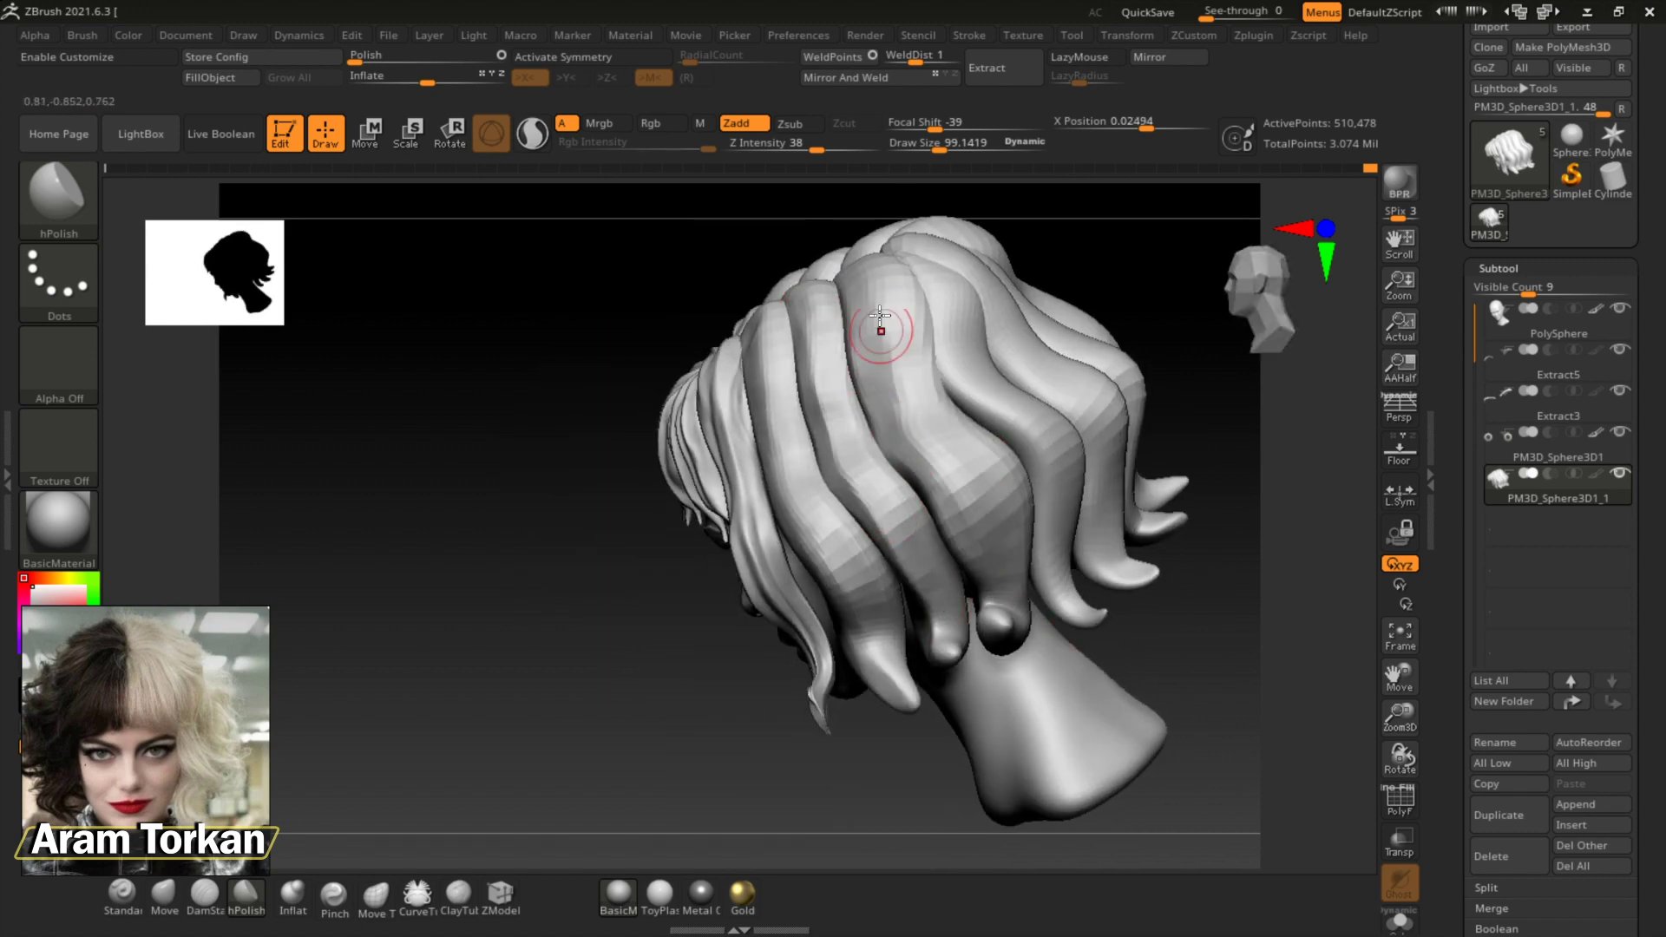
{"action": "right_click_drag", "start_coordinate": [1086, 725], "coordinate": [1046, 528]}
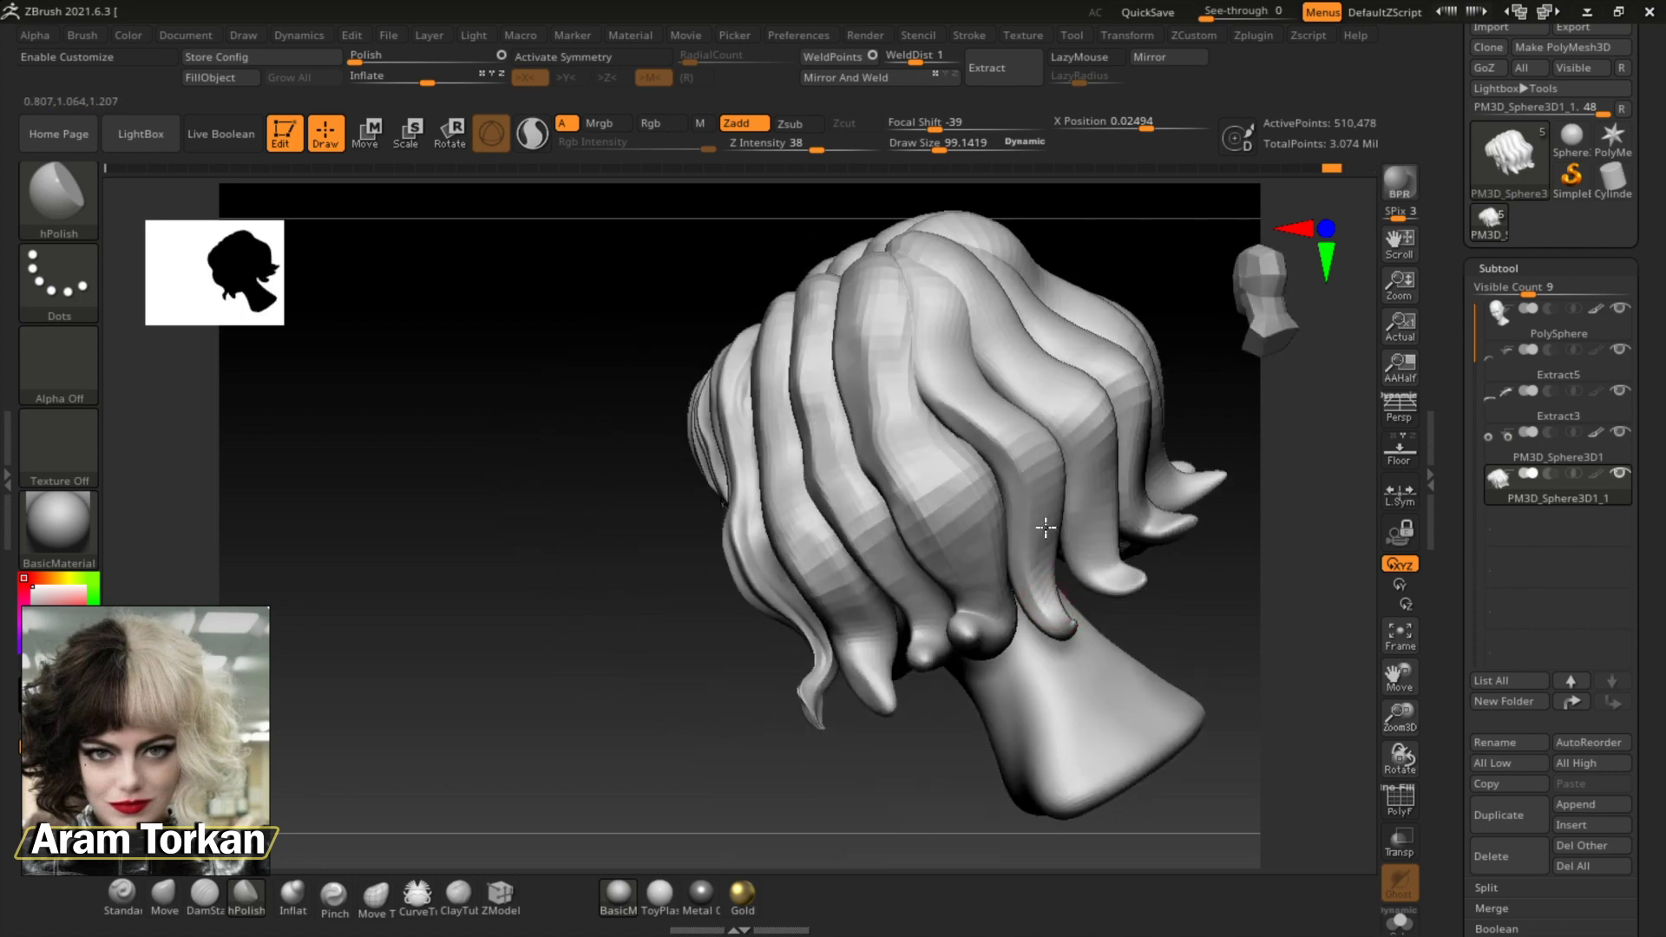
Flatten the large wavy locks on the model's right side with the same hPolish brush settings
{"action": "right_click_drag", "start_coordinate": [1133, 660], "coordinate": [810, 360]}
{"action": "right_click_drag", "start_coordinate": [672, 681], "coordinate": [703, 413]}
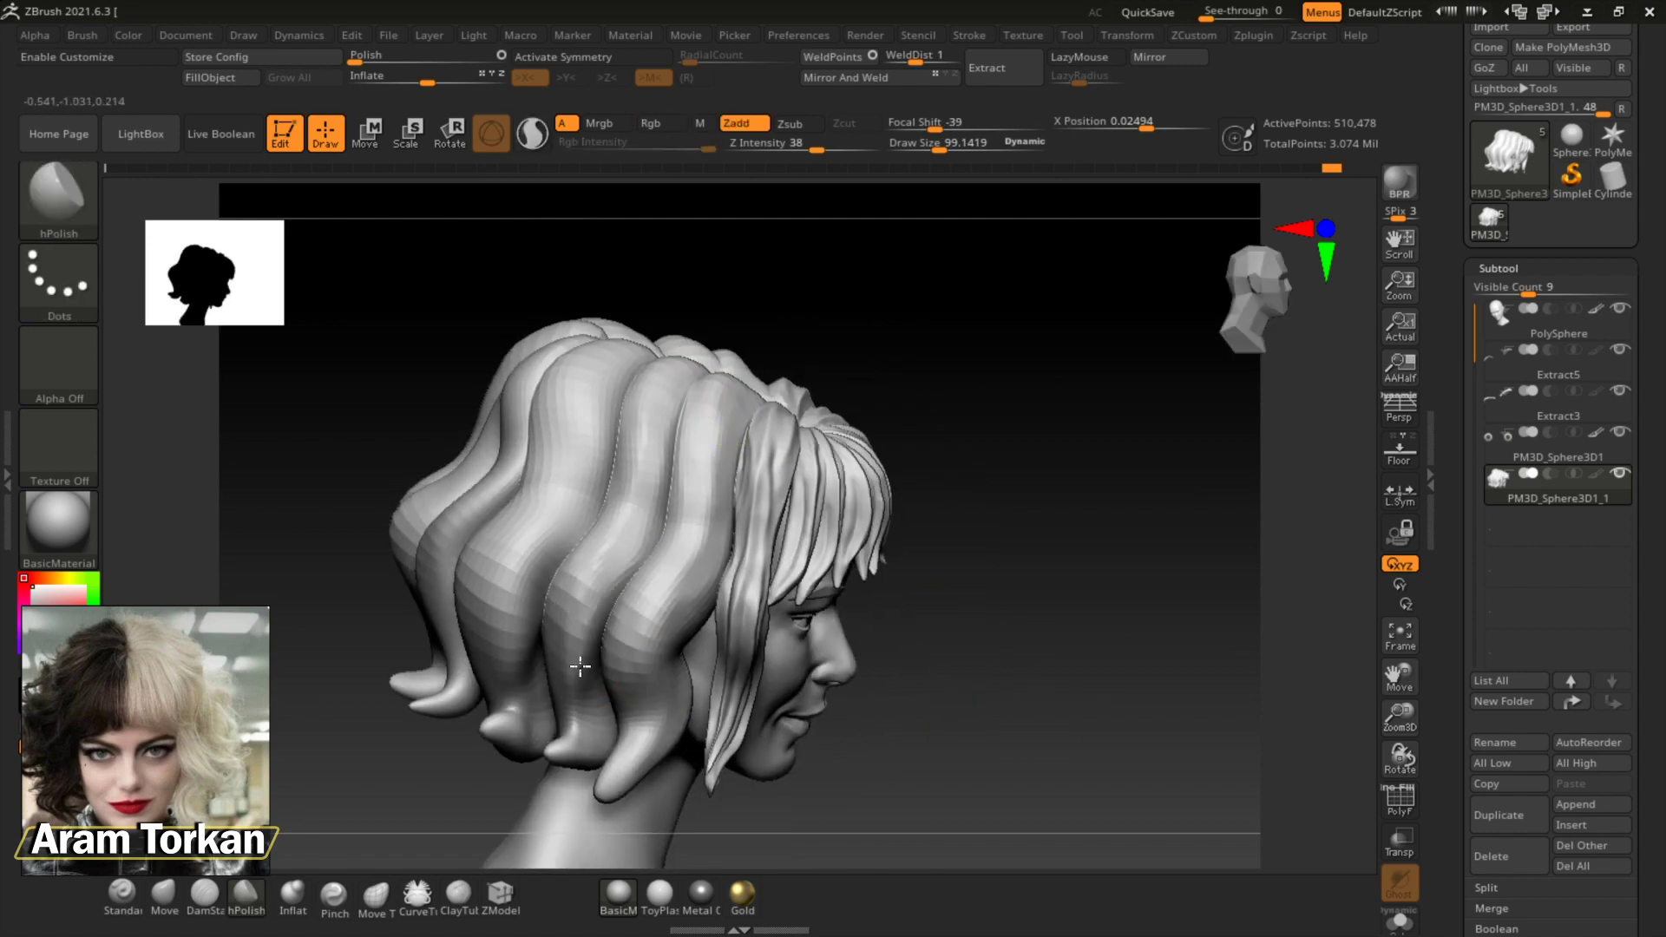
{"action": "right_click_drag", "start_coordinate": [921, 625], "coordinate": [633, 464]}
{"action": "right_click_drag", "start_coordinate": [524, 757], "coordinate": [620, 495]}
Flatten the locks at the back of the head with the hPolish brush, defining planes along their waves
{"action": "right_click_drag", "start_coordinate": [534, 556], "coordinate": [566, 465]}
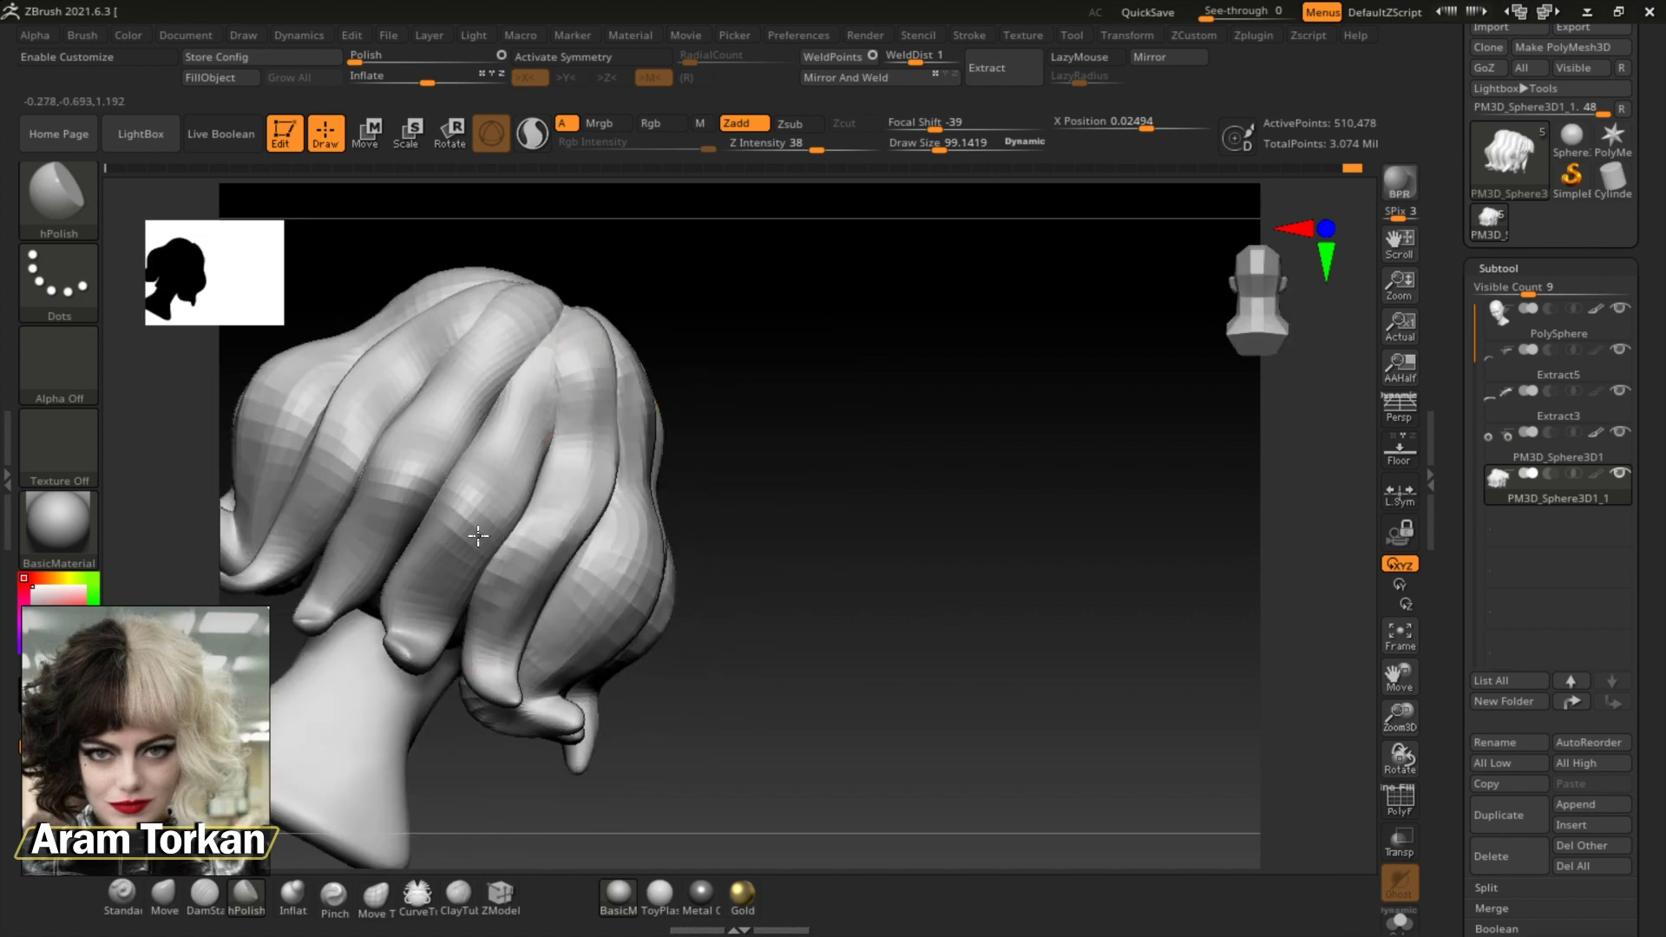
{"action": "right_click_drag", "start_coordinate": [743, 554], "coordinate": [417, 609]}
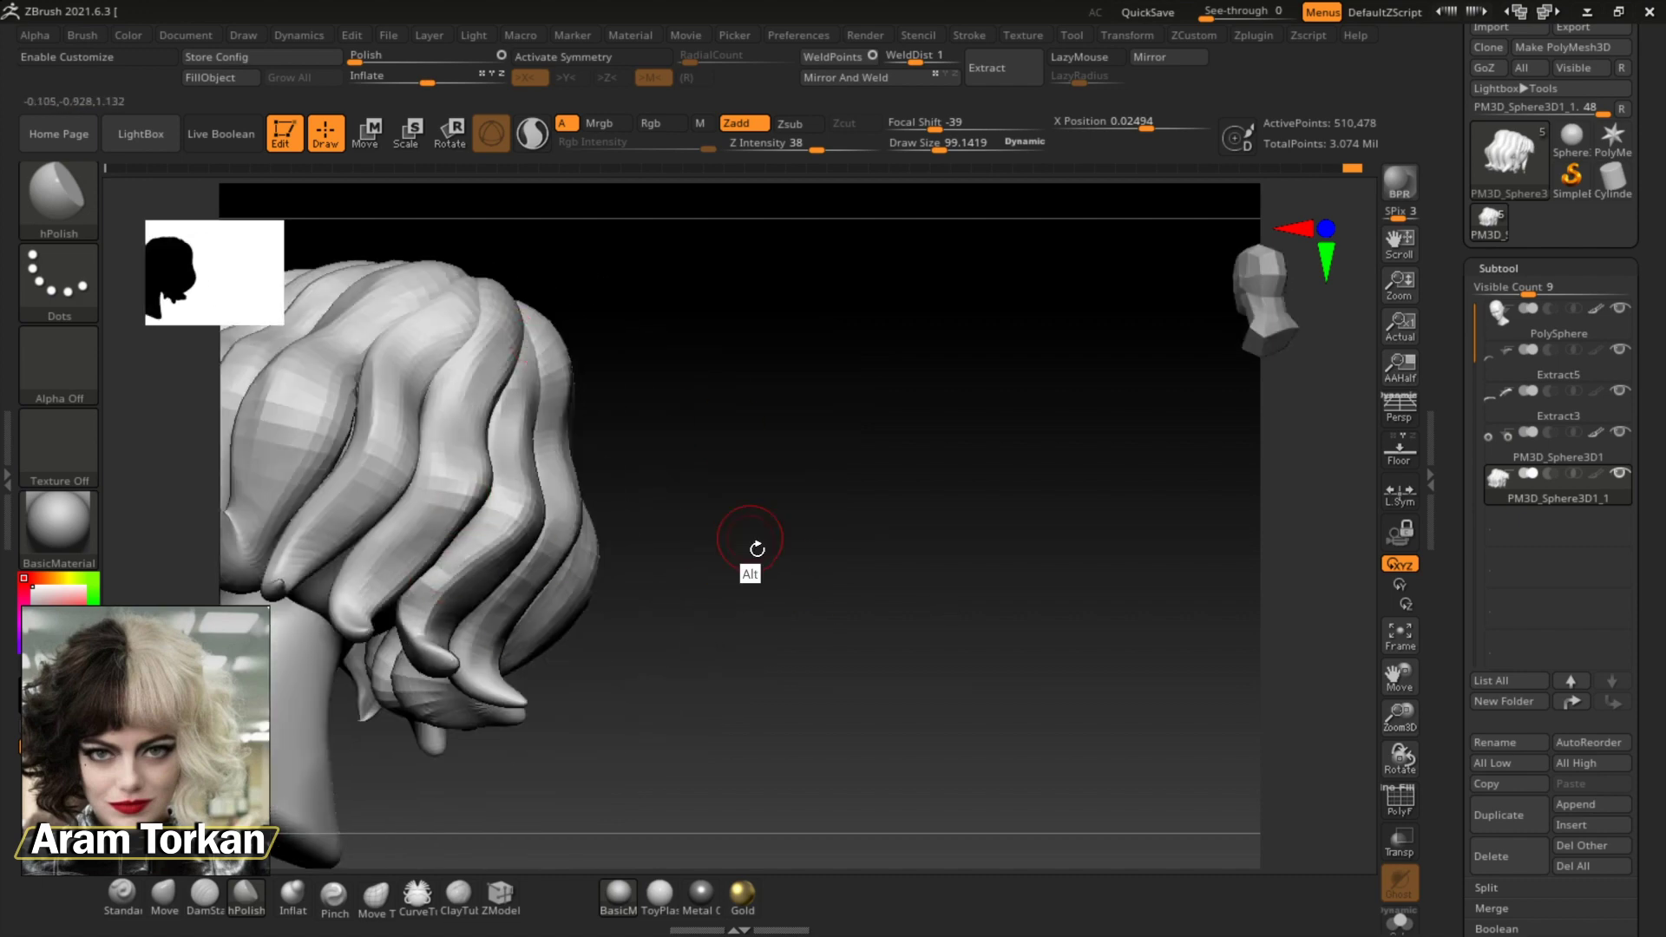
{"action": "right_click_drag", "start_coordinate": [757, 549], "coordinate": [873, 584]}
Polish the remaining bends and lower ends of the large locks on both sides of the head with hPolish
{"action": "right_click_drag", "start_coordinate": [949, 430], "coordinate": [619, 324]}
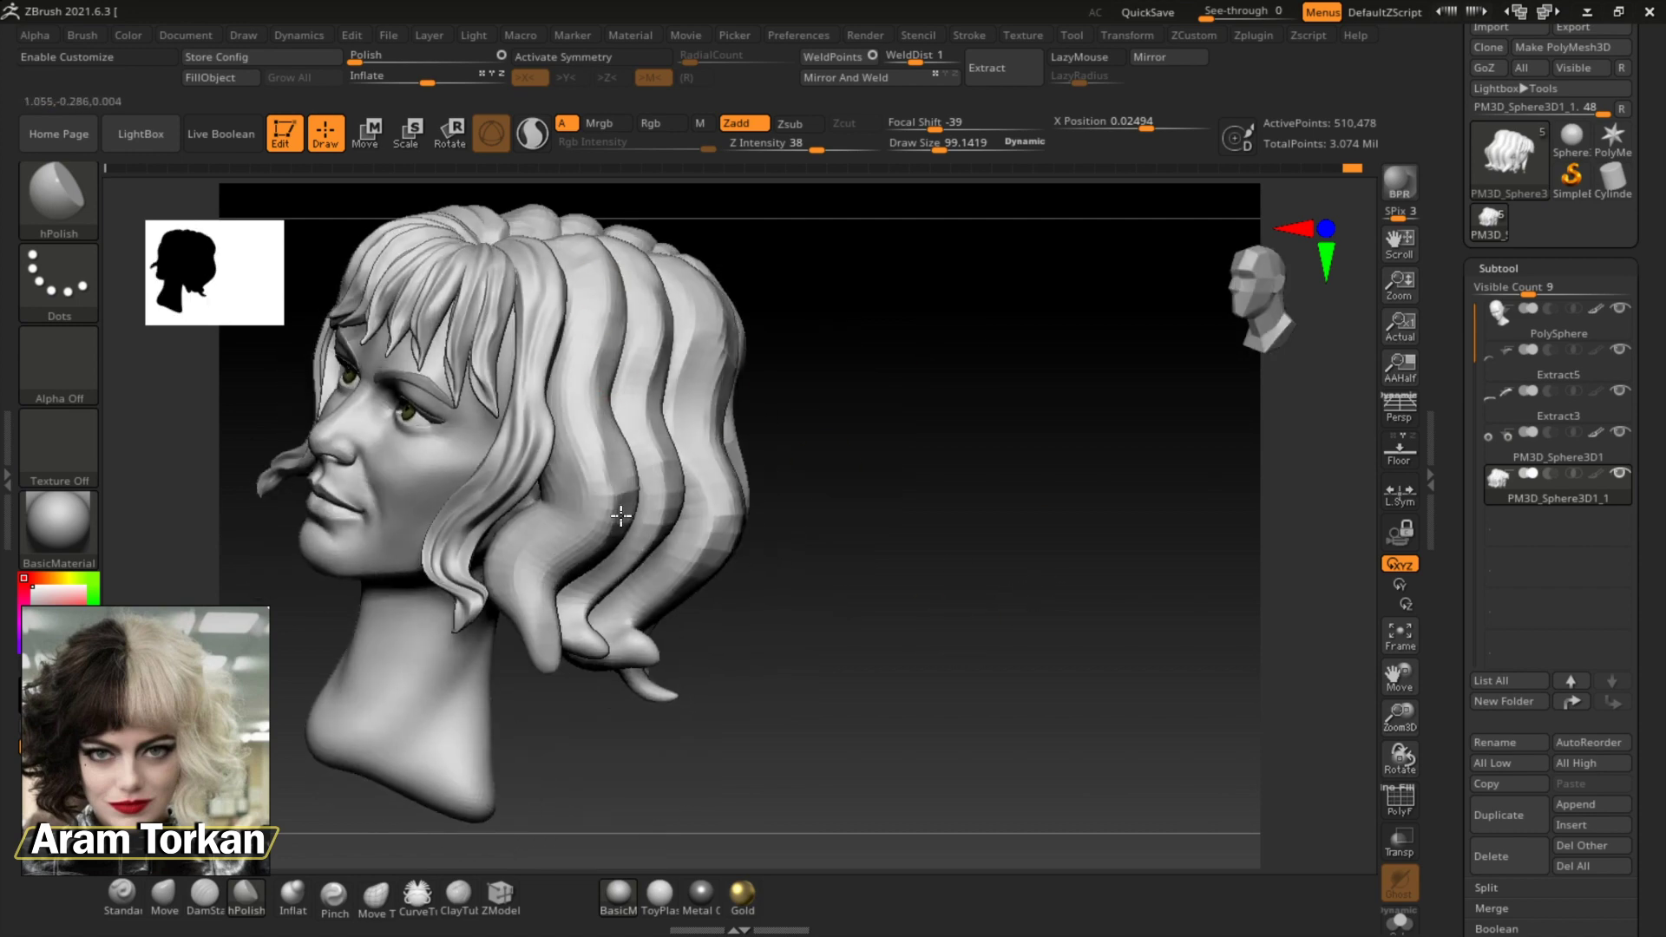
{"action": "right_click_drag", "start_coordinate": [621, 516], "coordinate": [825, 452]}
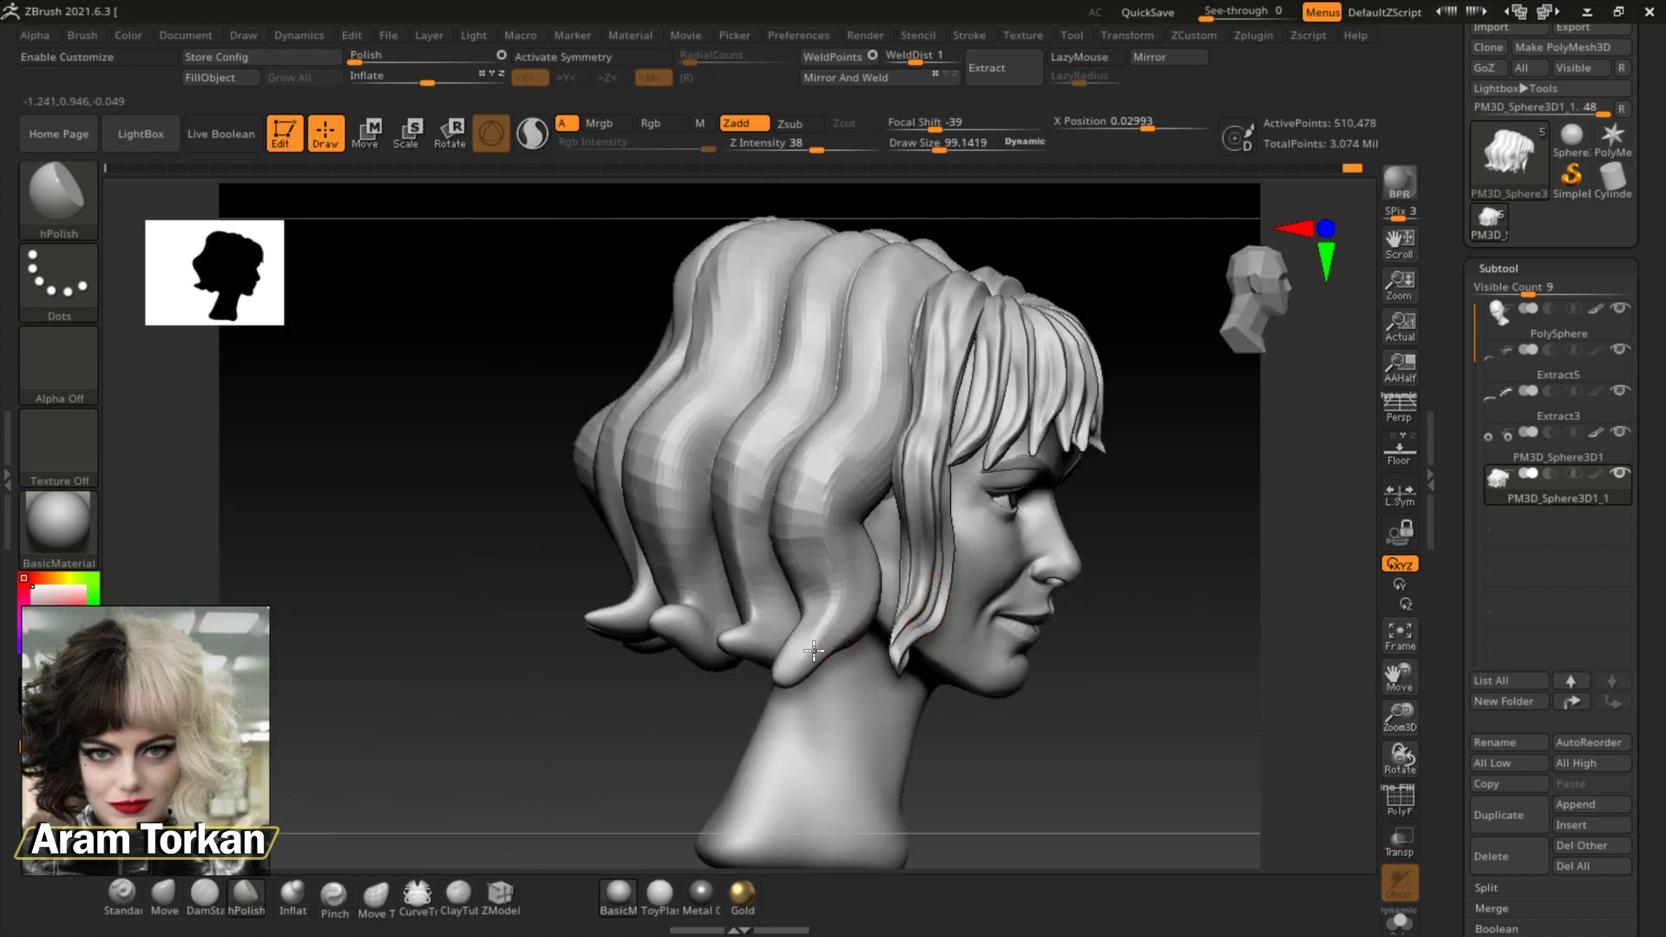
{"action": "right_click_drag", "start_coordinate": [767, 639], "coordinate": [815, 635]}
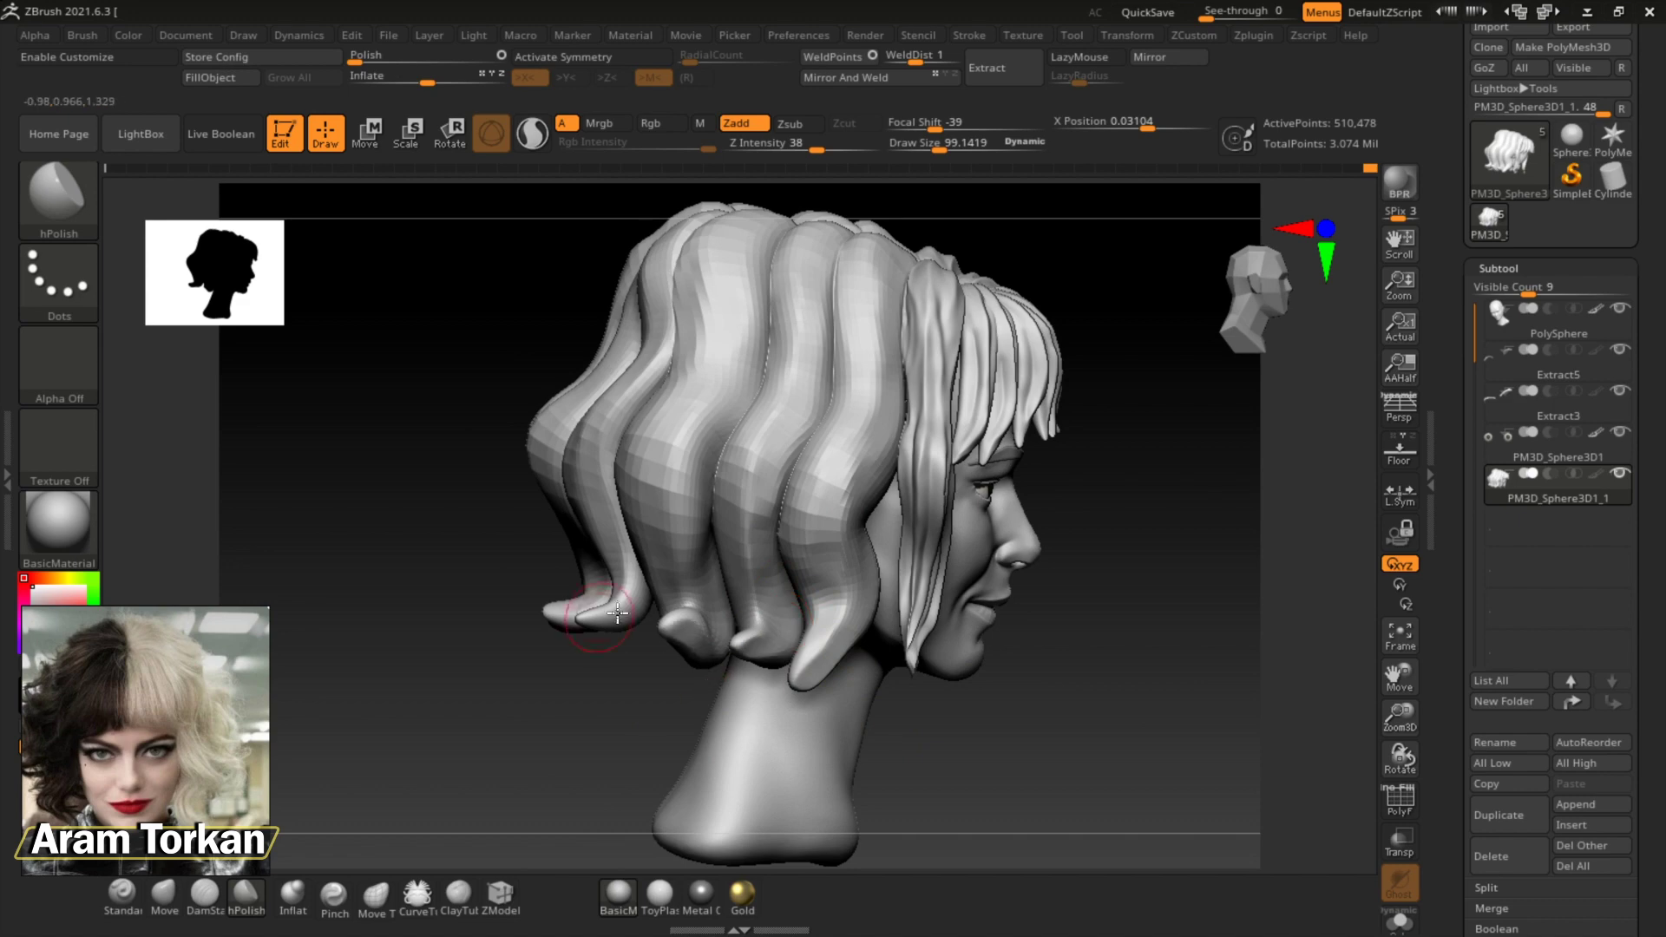
{"action": "right_click_drag", "start_coordinate": [618, 614], "coordinate": [841, 570]}
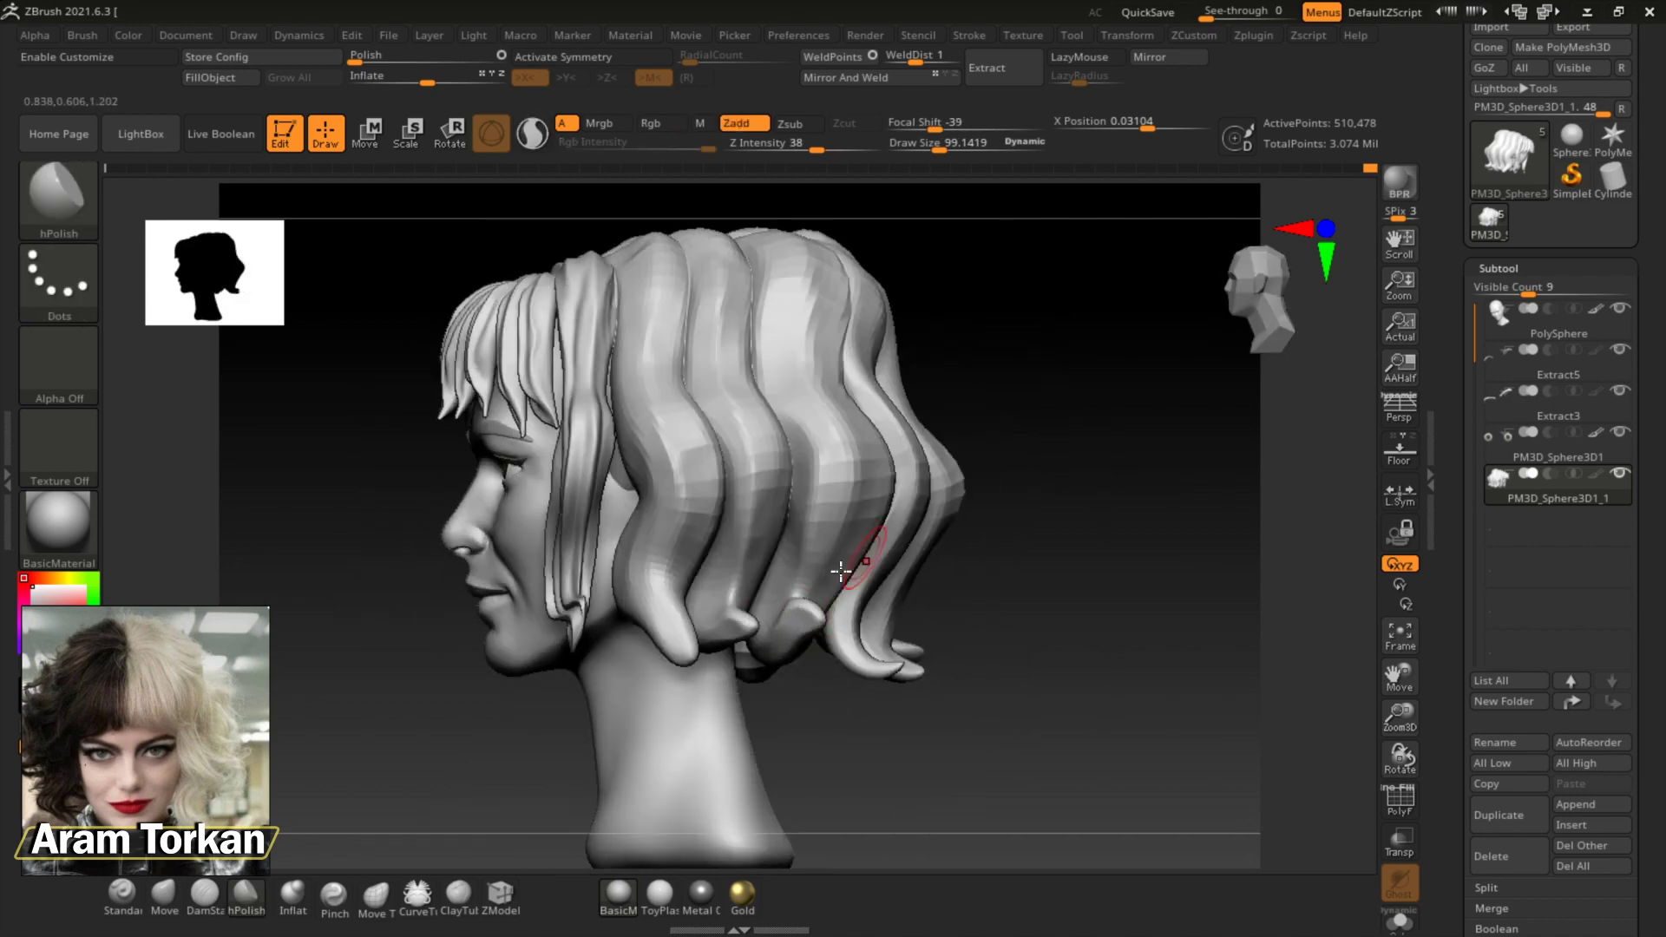
{"action": "mouse_move", "coordinate": [697, 616]}
{"action": "right_mouse_down"}
{"action": "mouse_move", "coordinate": [800, 521]}
{"action": "mouse_move", "coordinate": [978, 524]}
{"action": "mouse_move", "coordinate": [1027, 573]}
{"action": "mouse_move", "coordinate": [795, 576]}
{"action": "mouse_move", "coordinate": [1126, 692]}
{"action": "mouse_move", "coordinate": [1052, 729]}
{"action": "mouse_move", "coordinate": [751, 460]}
{"action": "mouse_move", "coordinate": [956, 155]}
{"action": "right_mouse_up"}
Carve long wavy grooves into the front locks on the model's left side with DamStandard at Z Intensity 25 and draw size about 51
{"action": "key", "text": "b"}
{"action": "key", "text": "d"}
{"action": "key", "text": "s"}
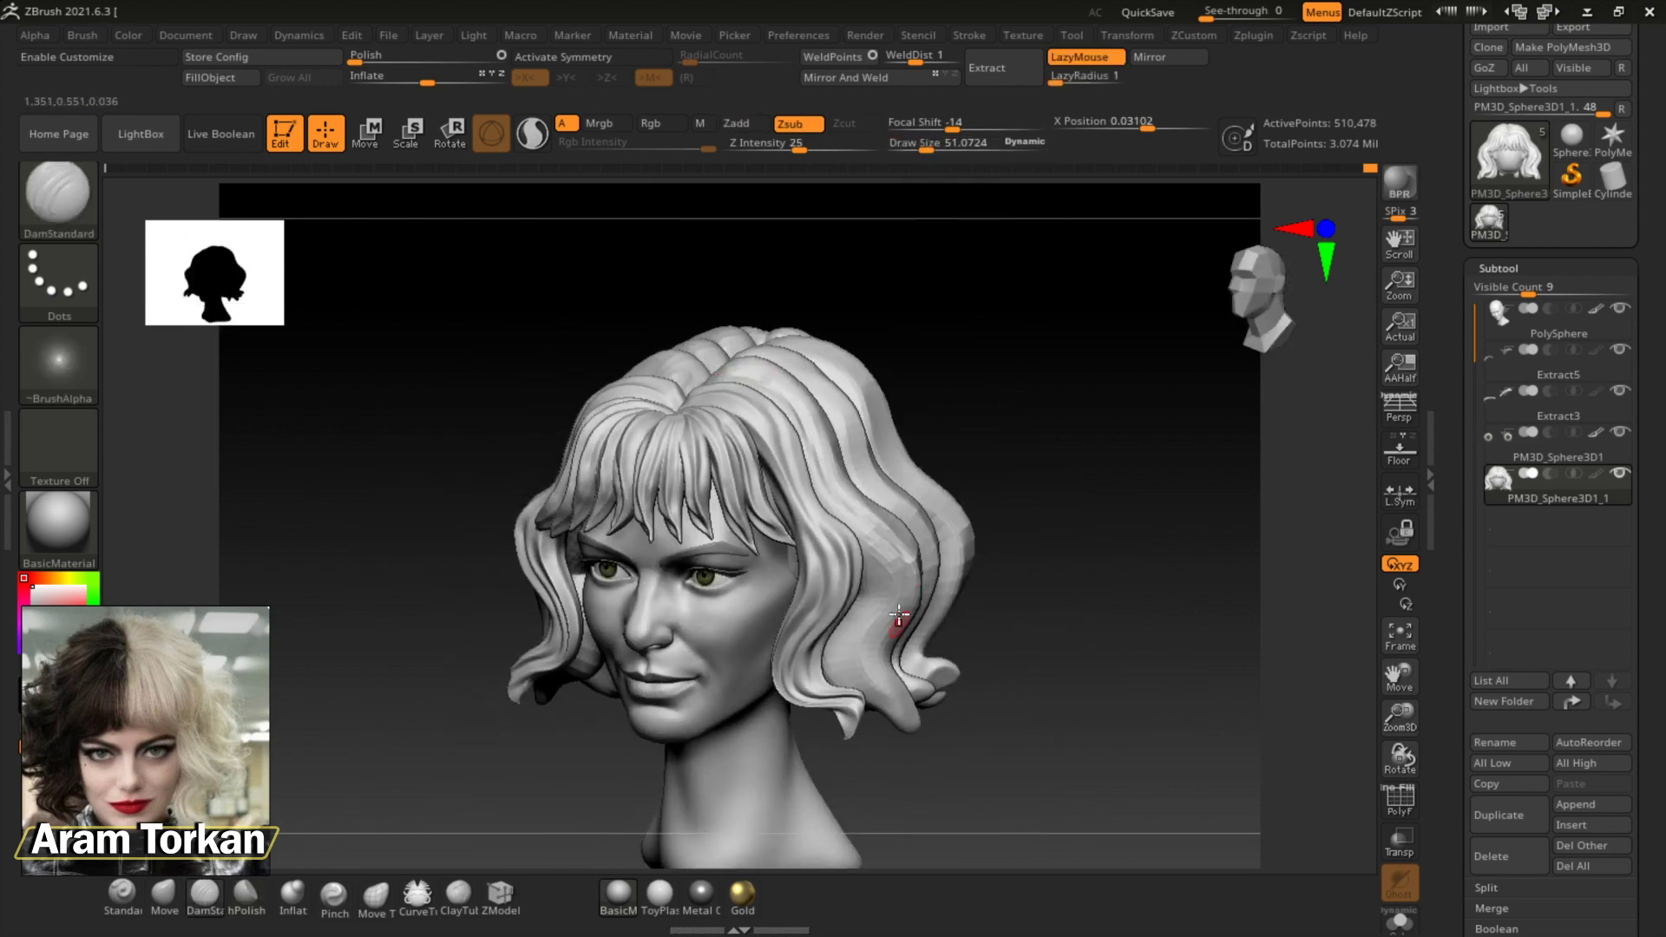
{"action": "right_click_drag", "start_coordinate": [1037, 700], "coordinate": [903, 654]}
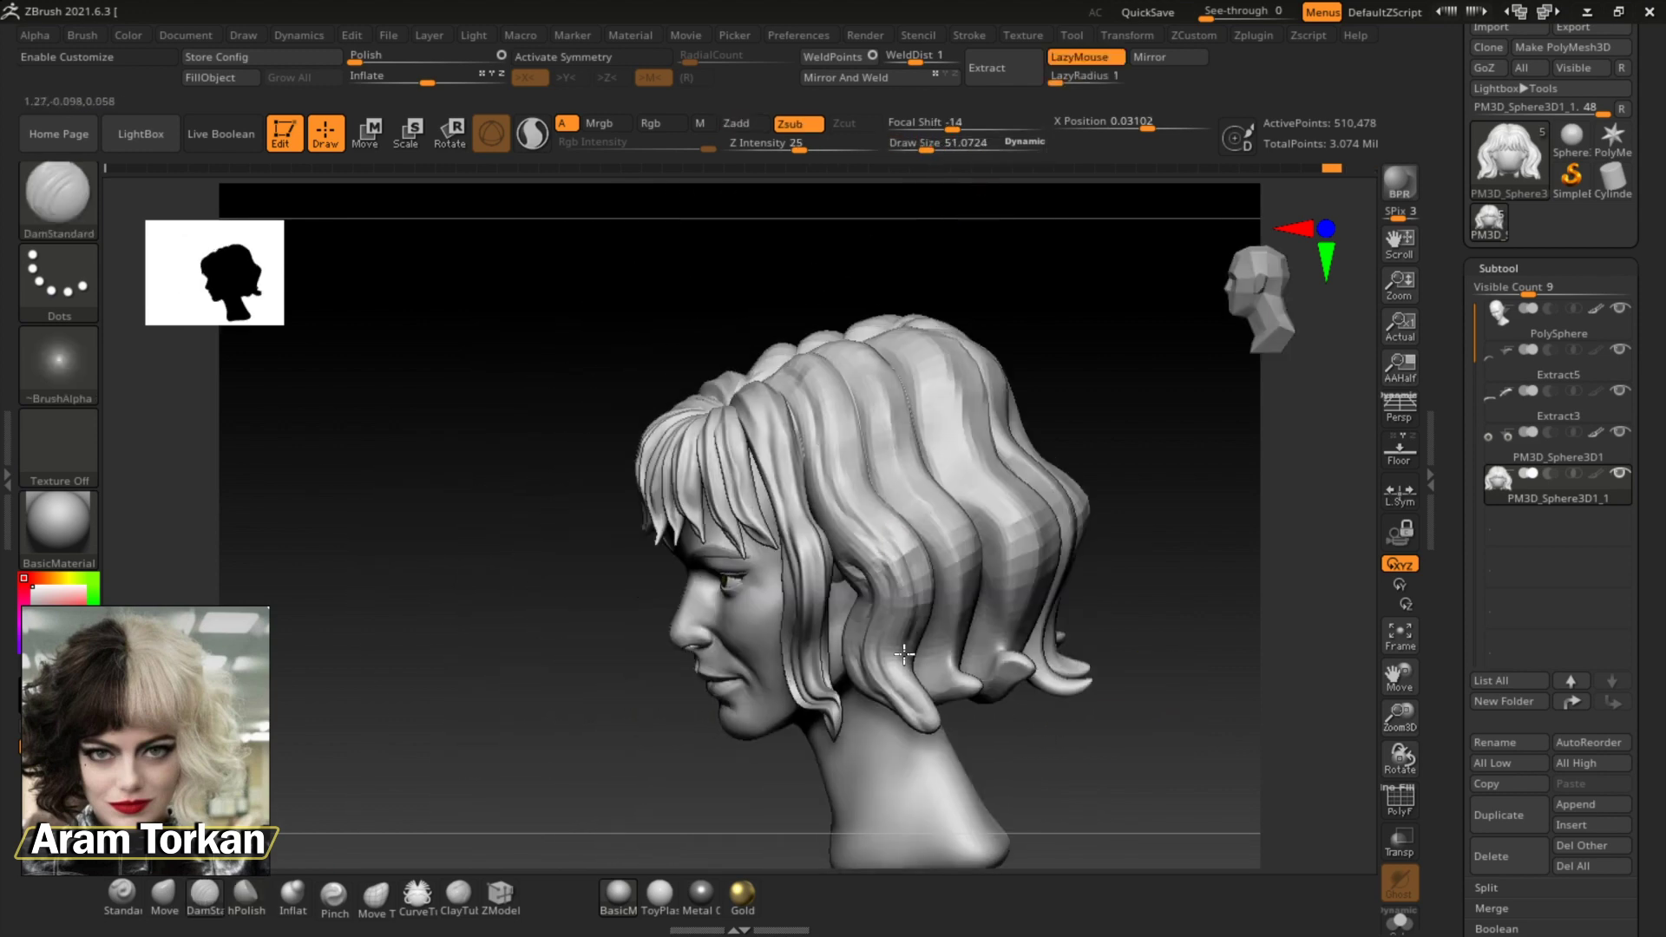
{"action": "right_click_drag", "start_coordinate": [1011, 365], "coordinate": [916, 590]}
{"action": "right_click_drag", "start_coordinate": [1010, 739], "coordinate": [990, 580]}
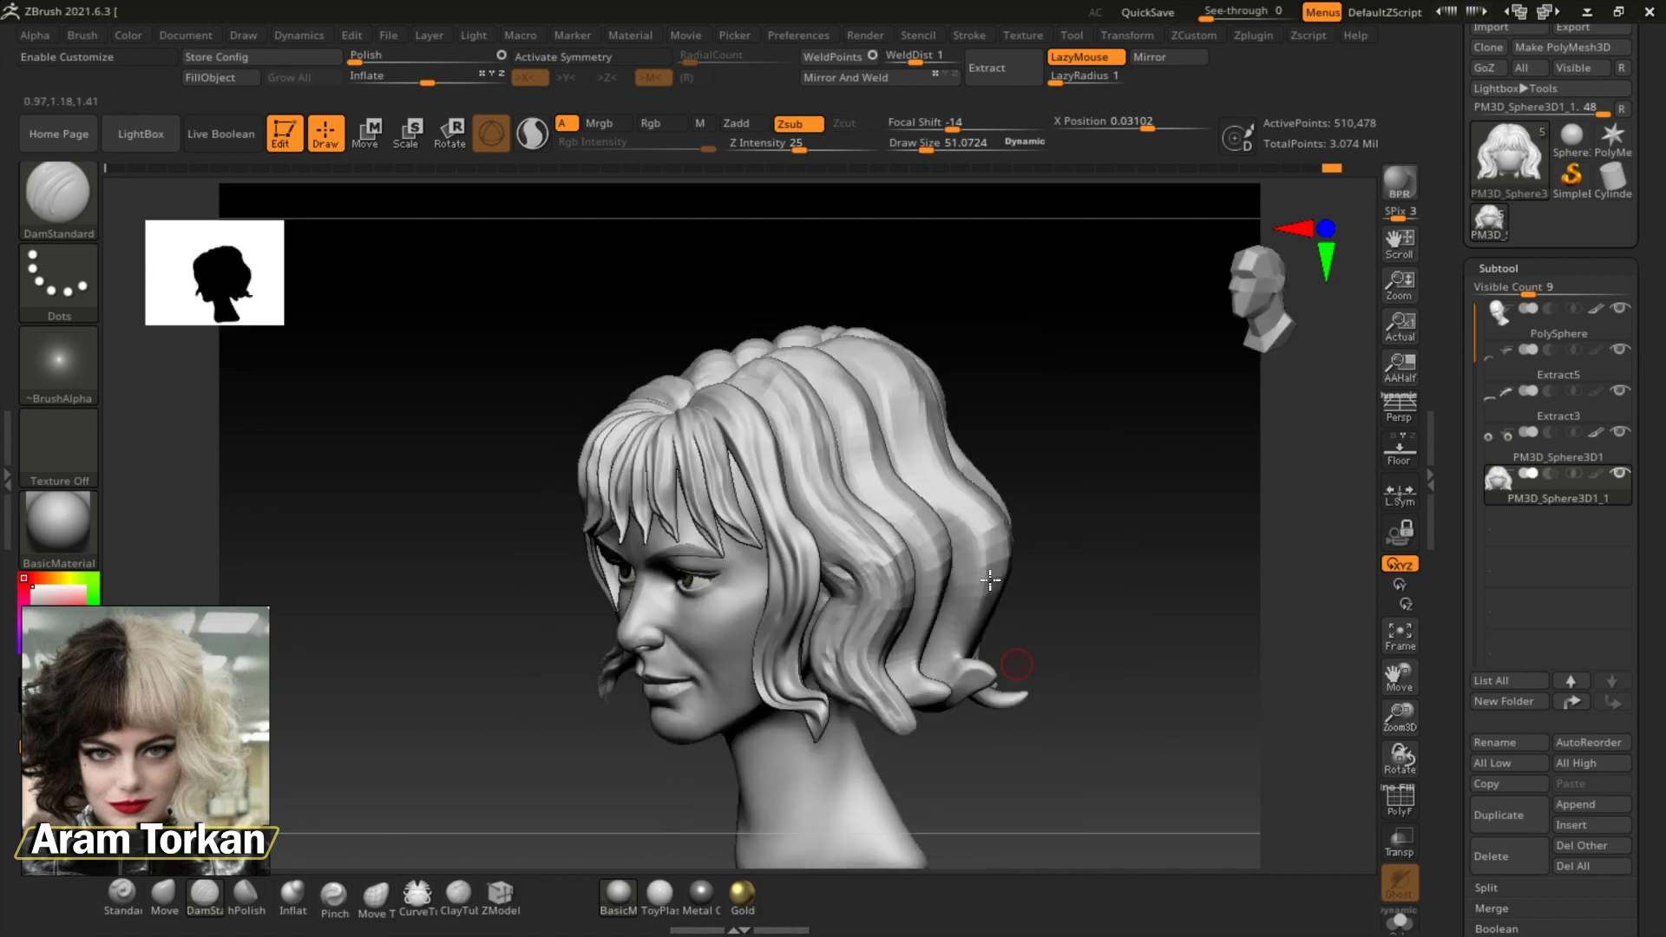
Cut strand grooves along the upper and rear locks on the model's left side with the same DamStandard settings
{"action": "right_click_drag", "start_coordinate": [926, 350], "coordinate": [852, 353]}
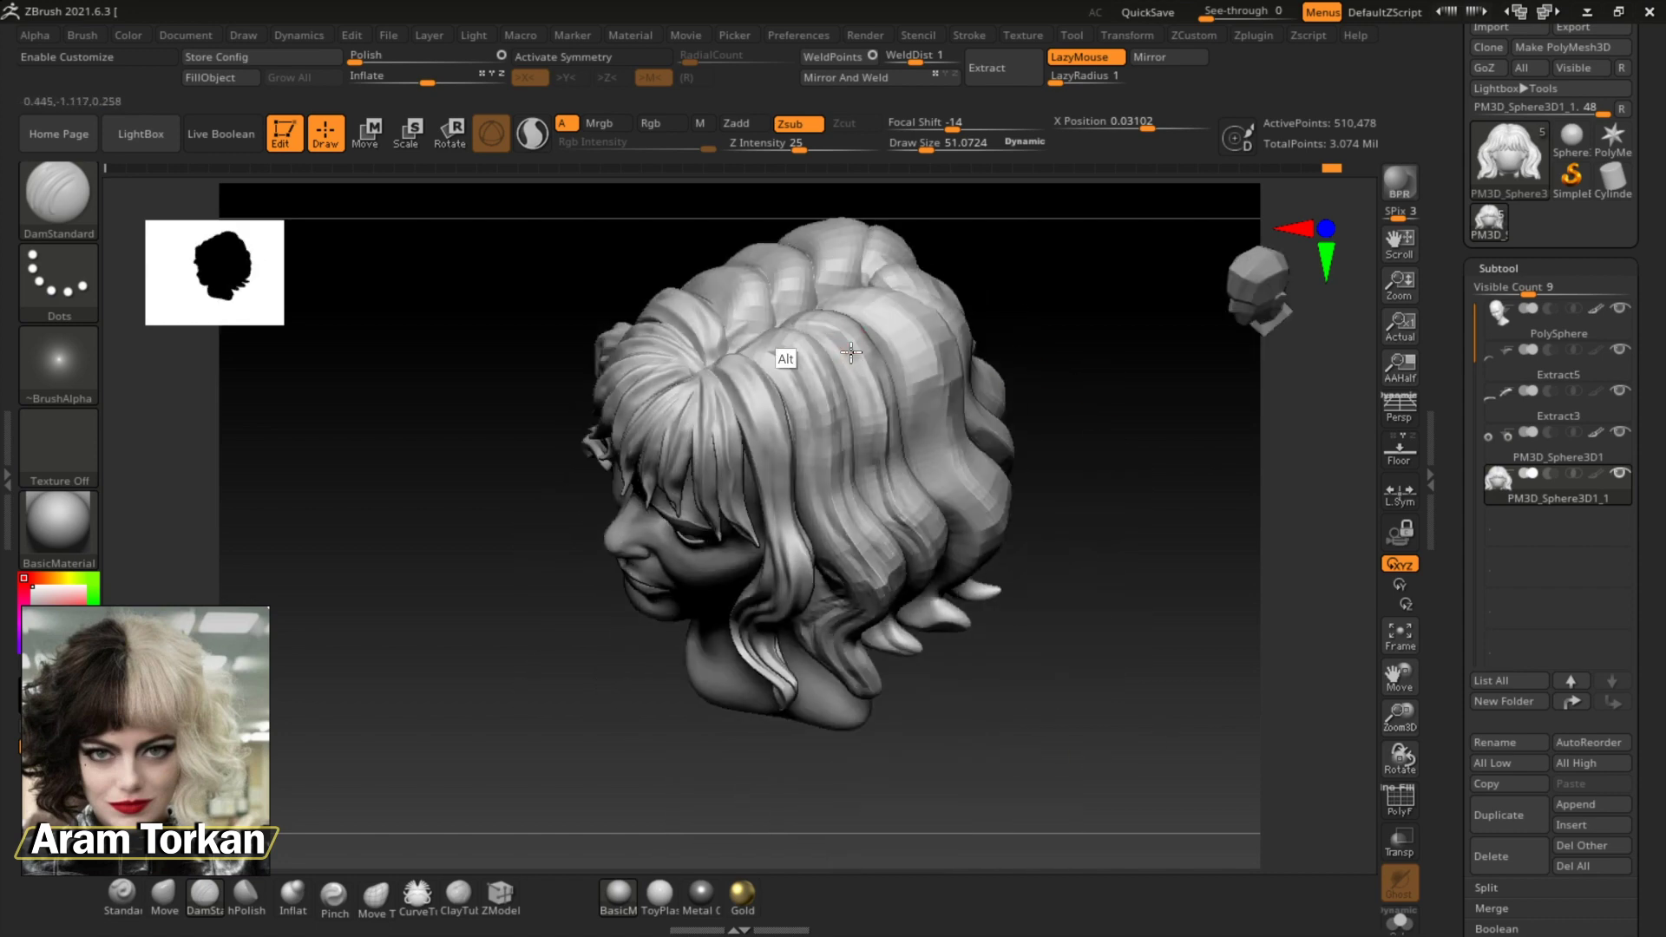
{"action": "right_click_drag", "start_coordinate": [993, 545], "coordinate": [960, 313]}
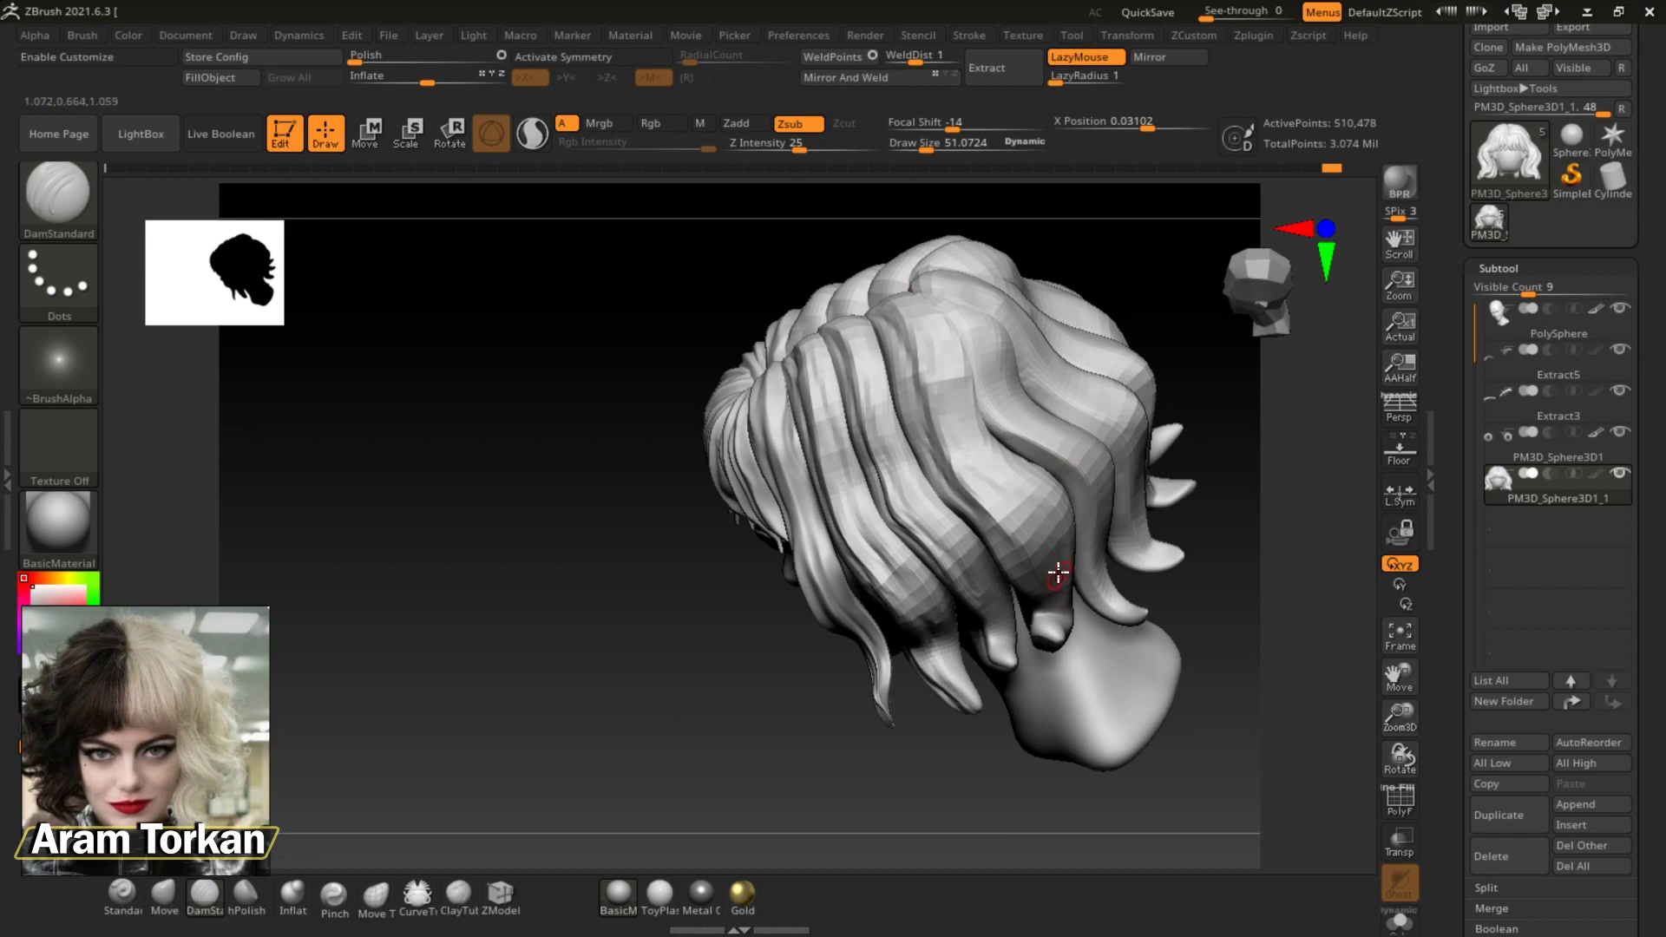
{"action": "right_click_drag", "start_coordinate": [1007, 491], "coordinate": [1004, 298]}
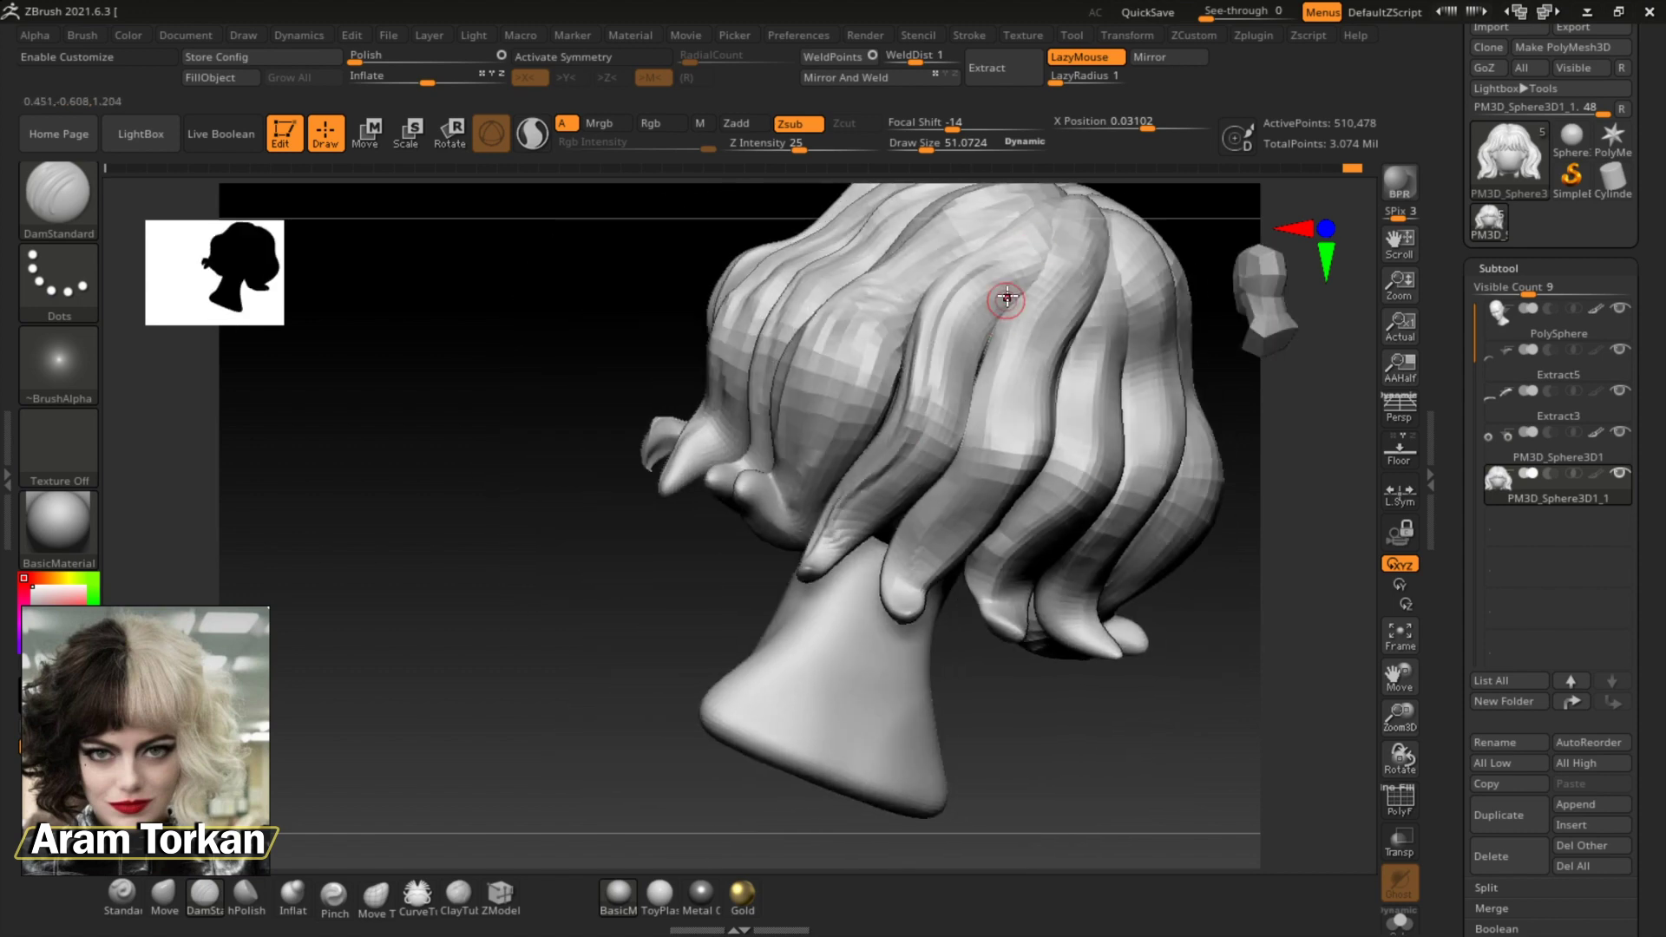
Carve flowing DamStandard grooves into the locks at the back of the head, from the crown toward their tips
{"action": "right_click_drag", "start_coordinate": [1080, 215], "coordinate": [818, 596]}
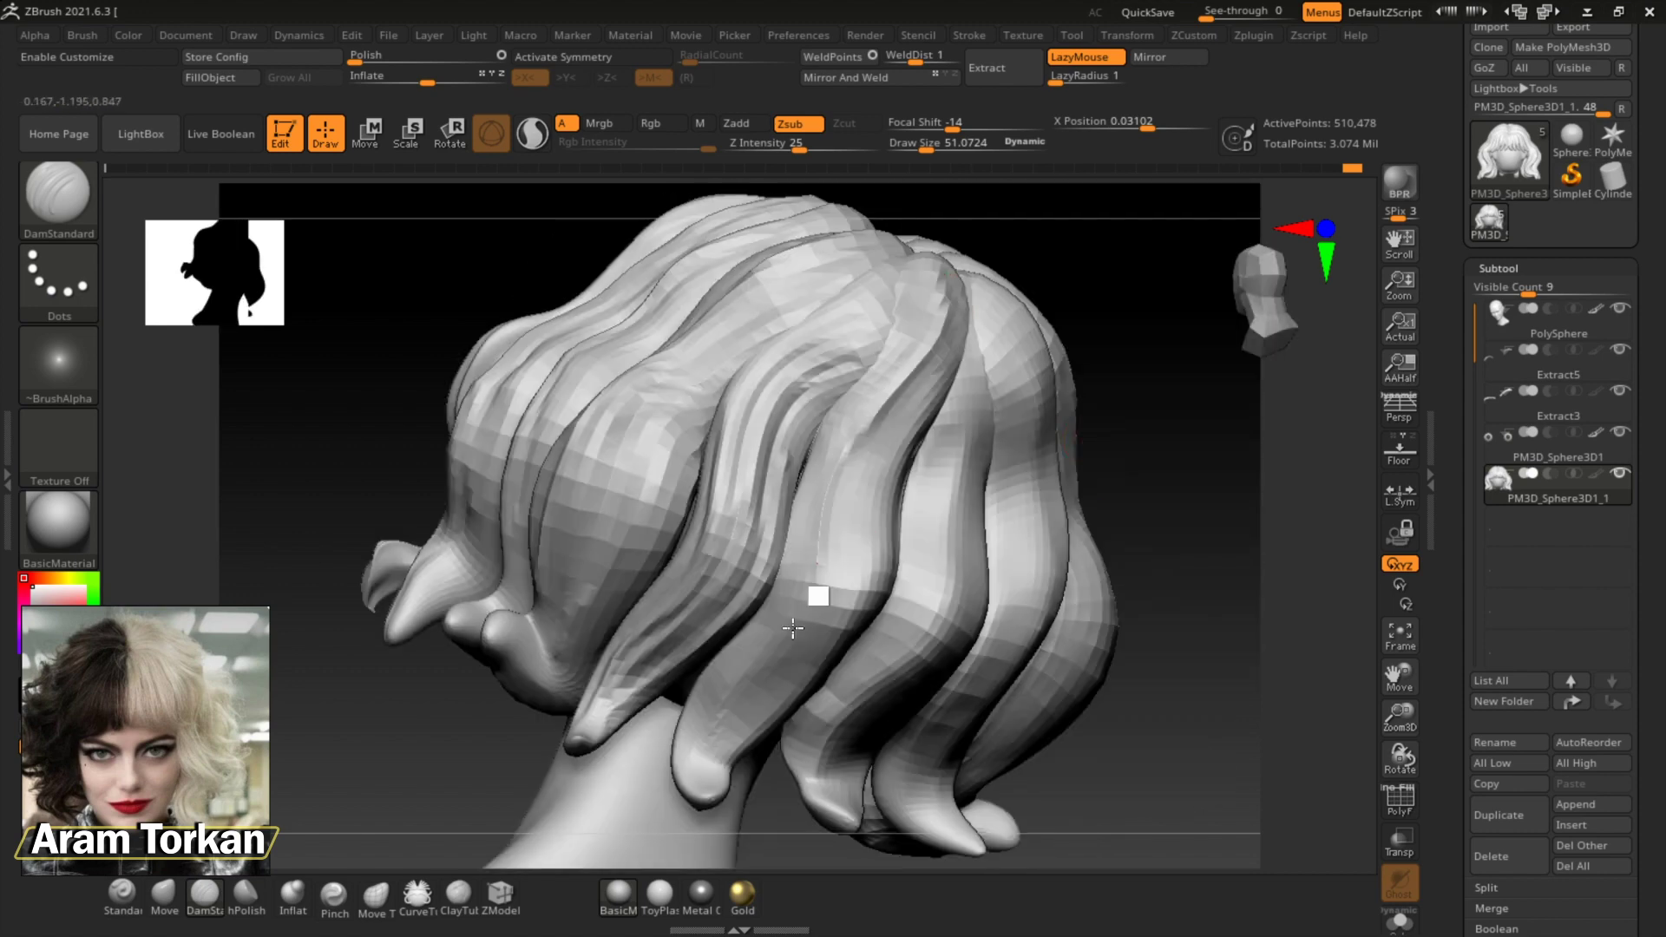
{"action": "left_click_drag", "start_coordinate": [903, 386], "coordinate": [837, 599]}
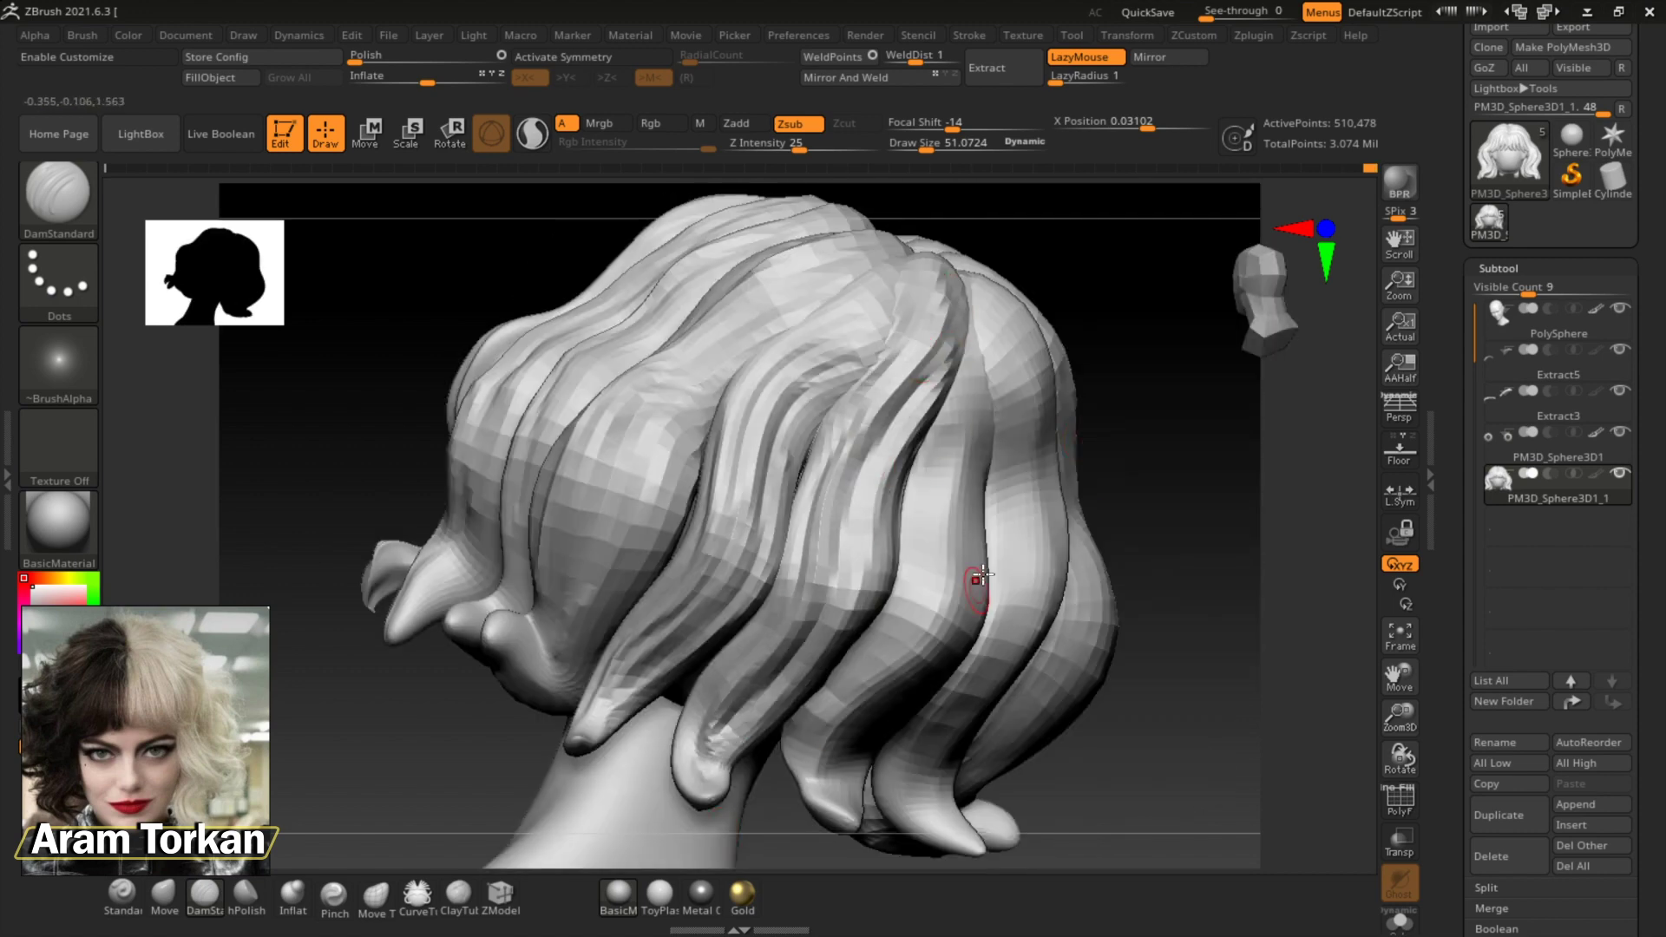
{"action": "left_click_drag", "start_coordinate": [830, 735], "coordinate": [904, 700], "text": "alt"}
{"action": "mouse_move", "coordinate": [904, 699]}
{"action": "right_mouse_down"}
{"action": "mouse_move", "coordinate": [940, 651]}
{"action": "mouse_move", "coordinate": [738, 859]}
{"action": "mouse_move", "coordinate": [919, 535]}
{"action": "mouse_move", "coordinate": [472, 495]}
{"action": "mouse_move", "coordinate": [1053, 483]}
{"action": "mouse_move", "coordinate": [1119, 409]}
{"action": "mouse_move", "coordinate": [860, 502]}
{"action": "right_mouse_up"}
Groove the rear and side locks on the model's right side with DamStandard, following their waves
{"action": "right_click_drag", "start_coordinate": [1091, 742], "coordinate": [866, 776]}
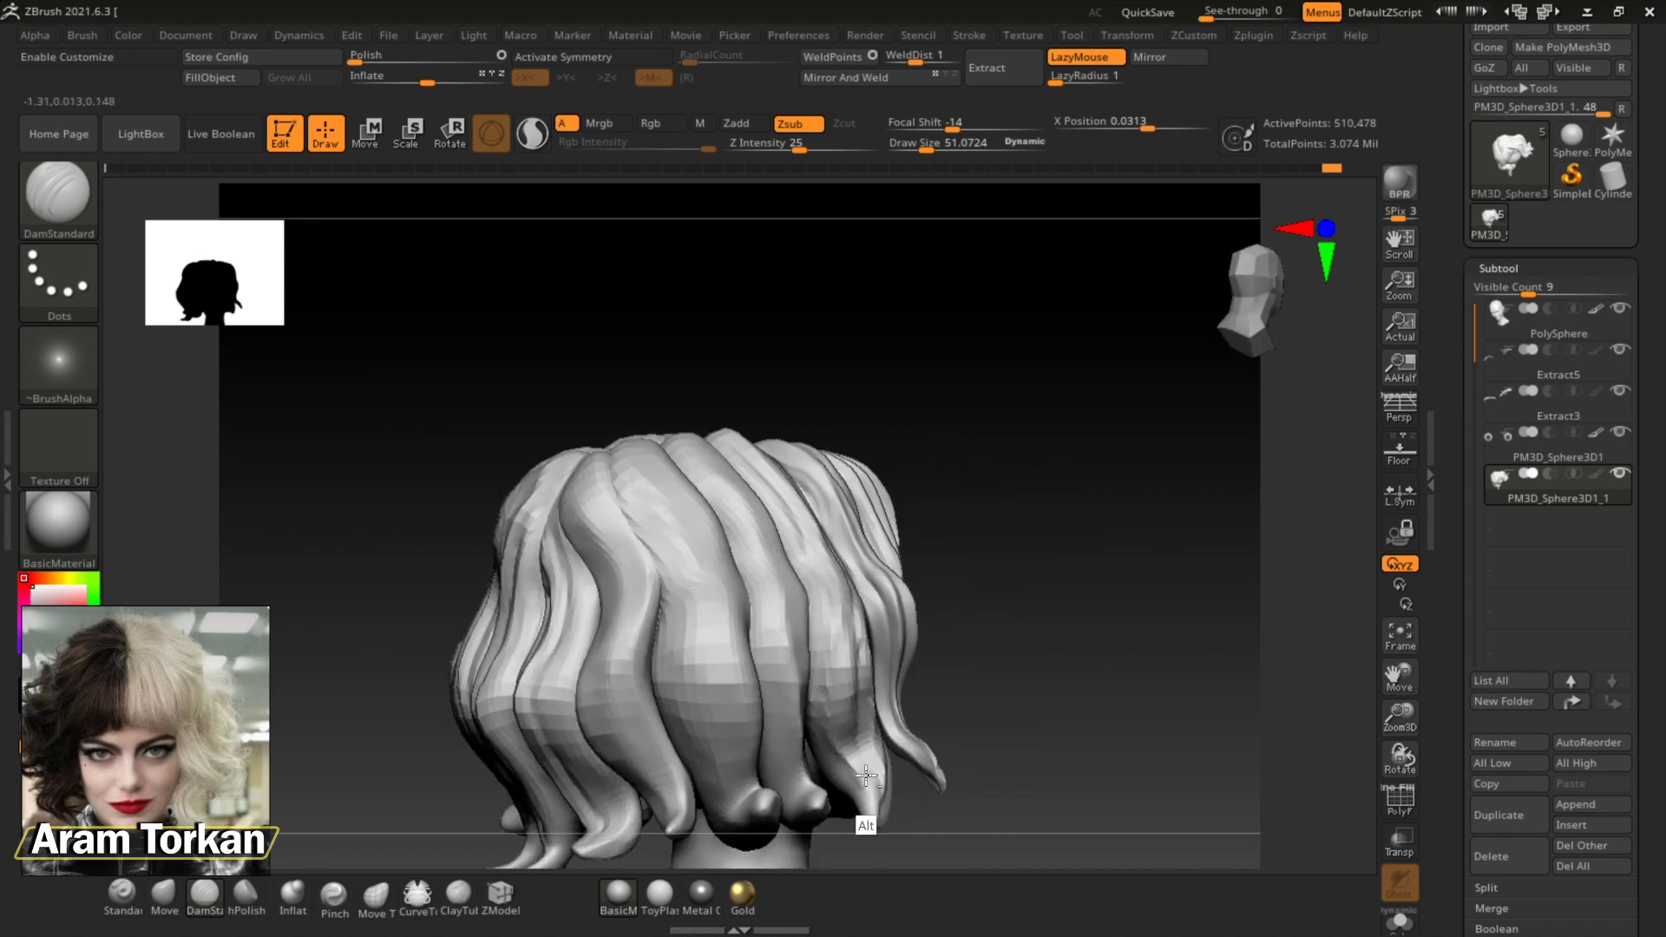
{"action": "right_click_drag", "start_coordinate": [1031, 550], "coordinate": [674, 478]}
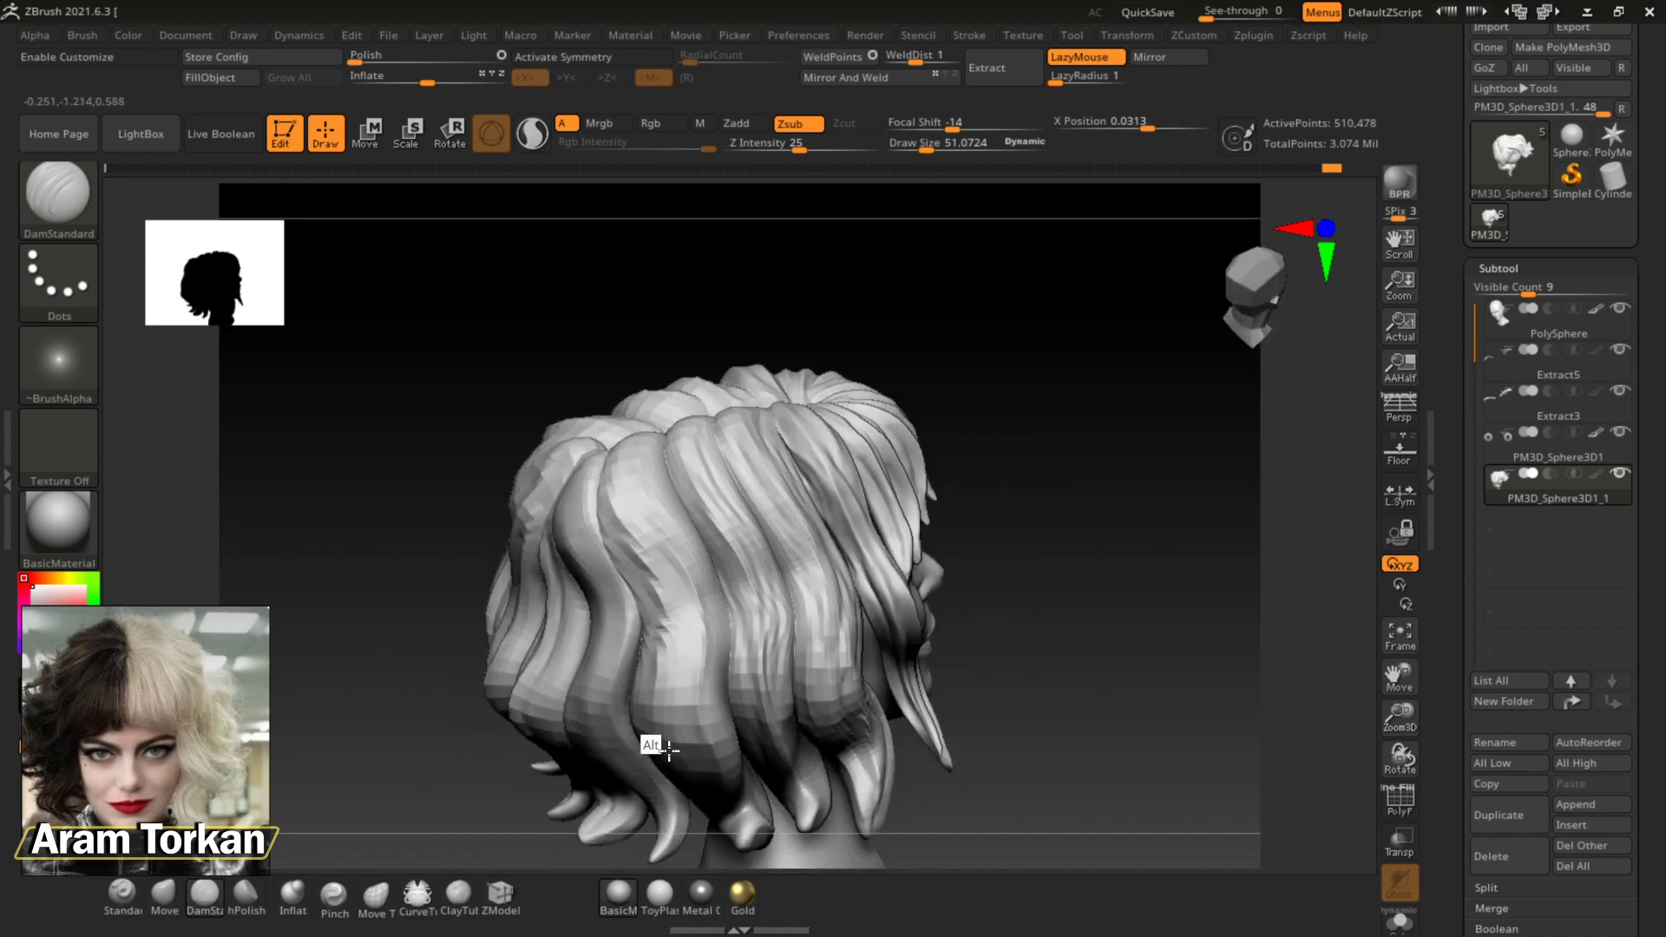
{"action": "right_click_drag", "start_coordinate": [668, 748], "coordinate": [713, 804]}
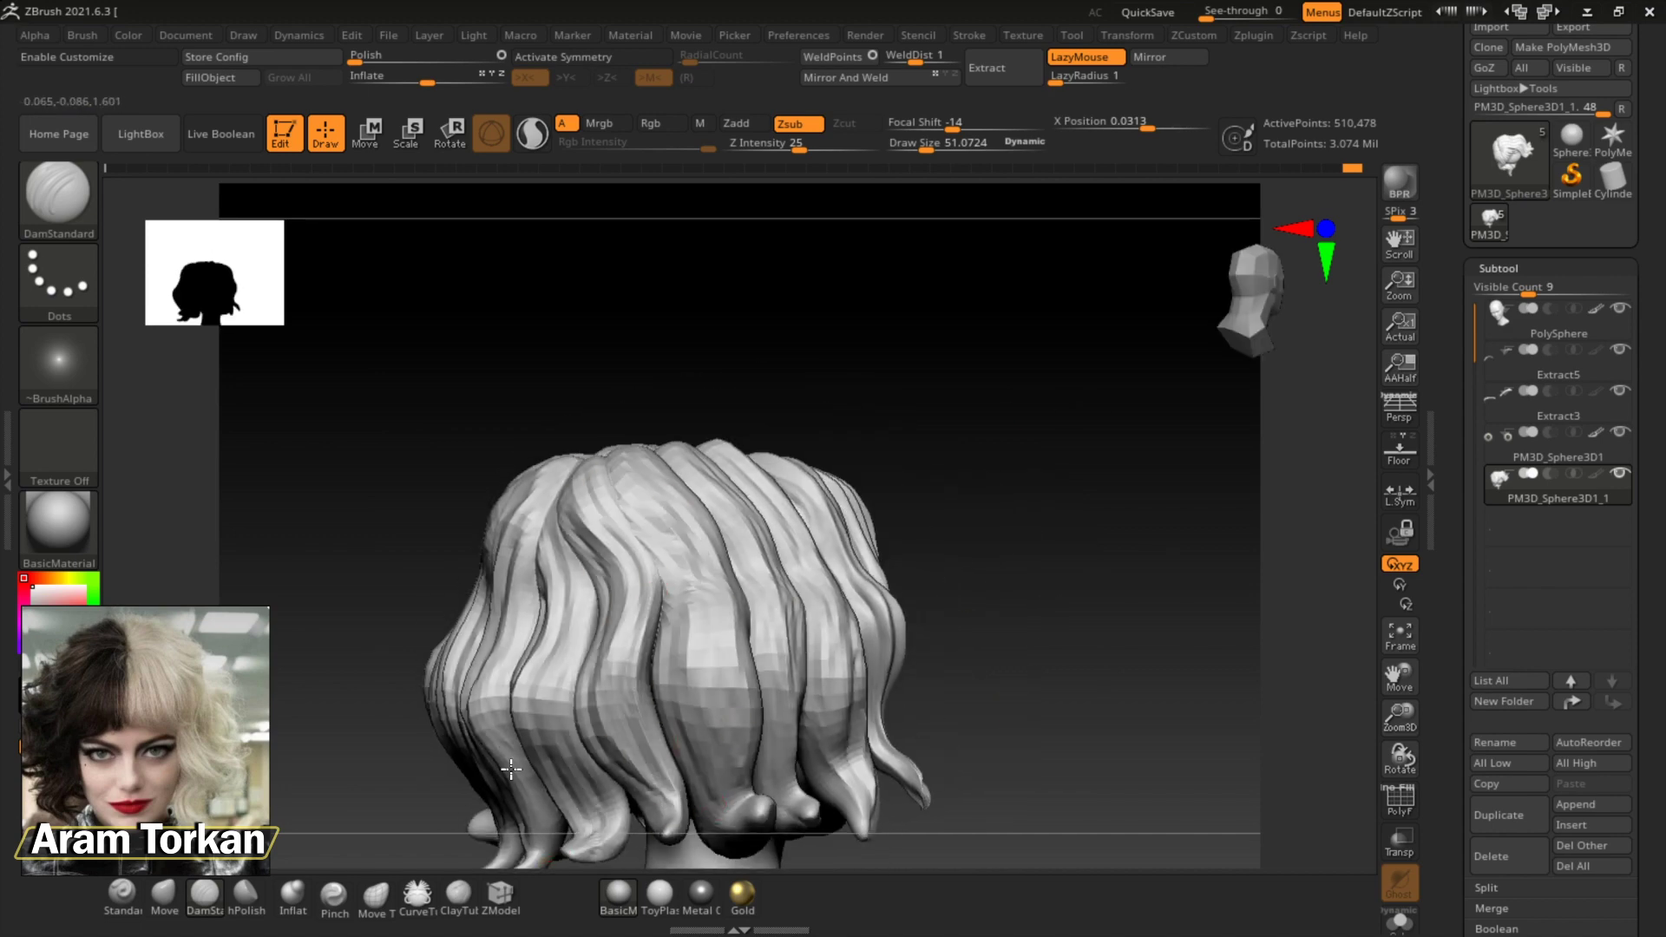
{"action": "right_click_drag", "start_coordinate": [512, 769], "coordinate": [772, 500]}
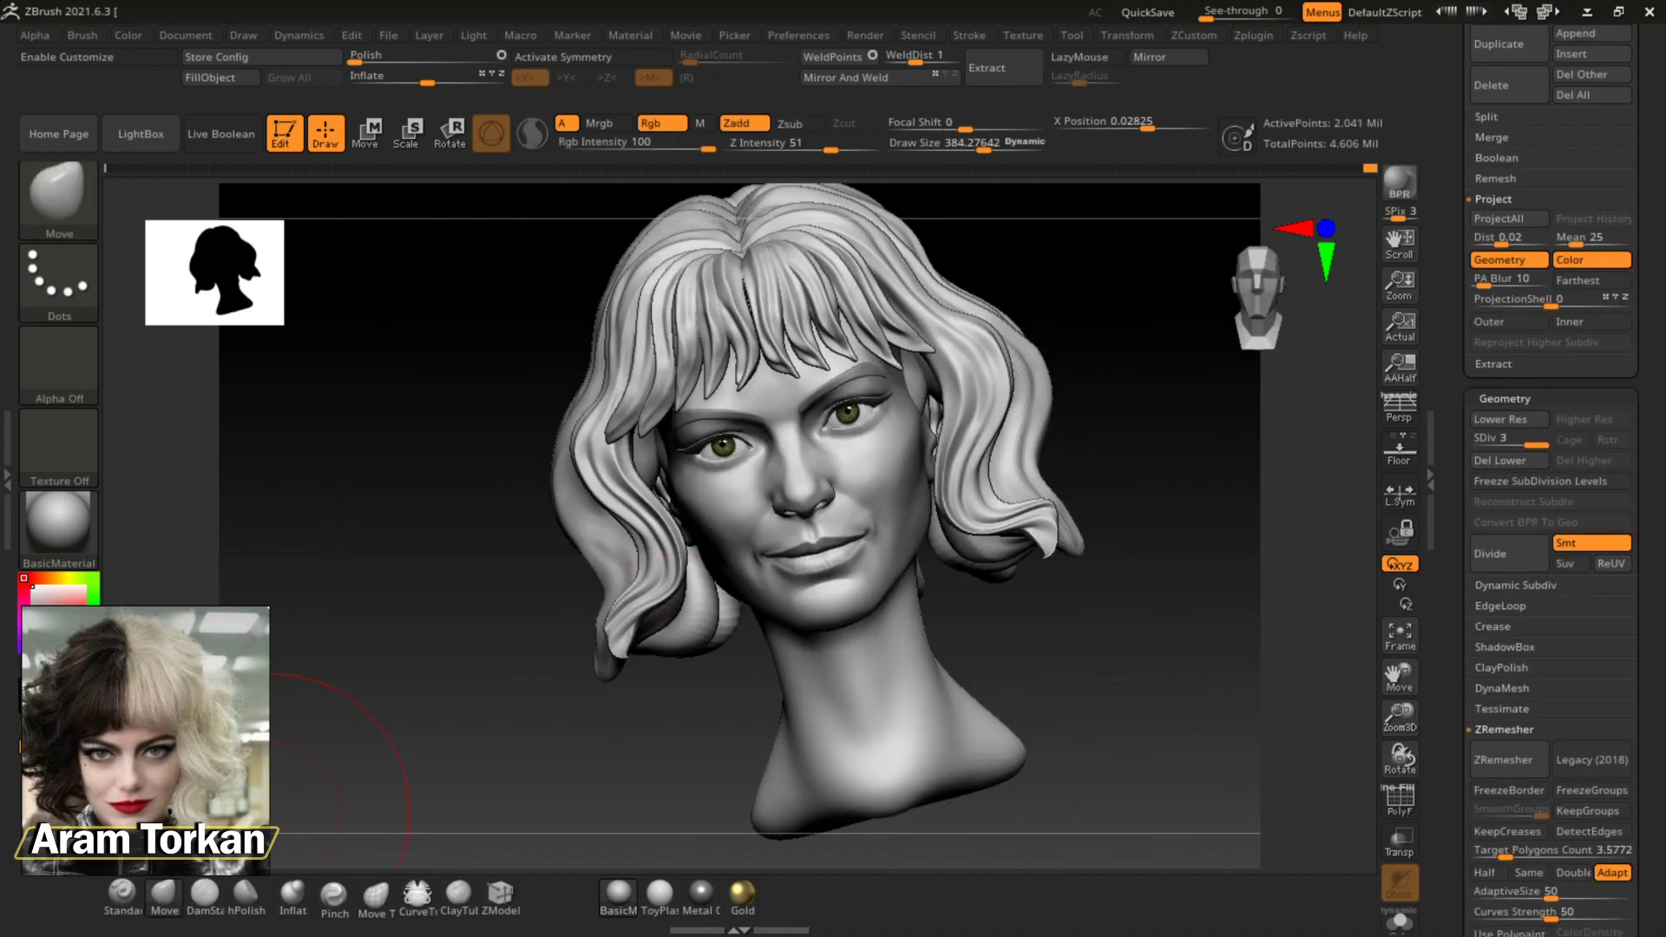
Deepen the strand grooves in the back locks of the SDiv 3 hair with DamStandard at draw size about 77
{"action": "right_click_drag", "start_coordinate": [669, 458], "coordinate": [1042, 466]}
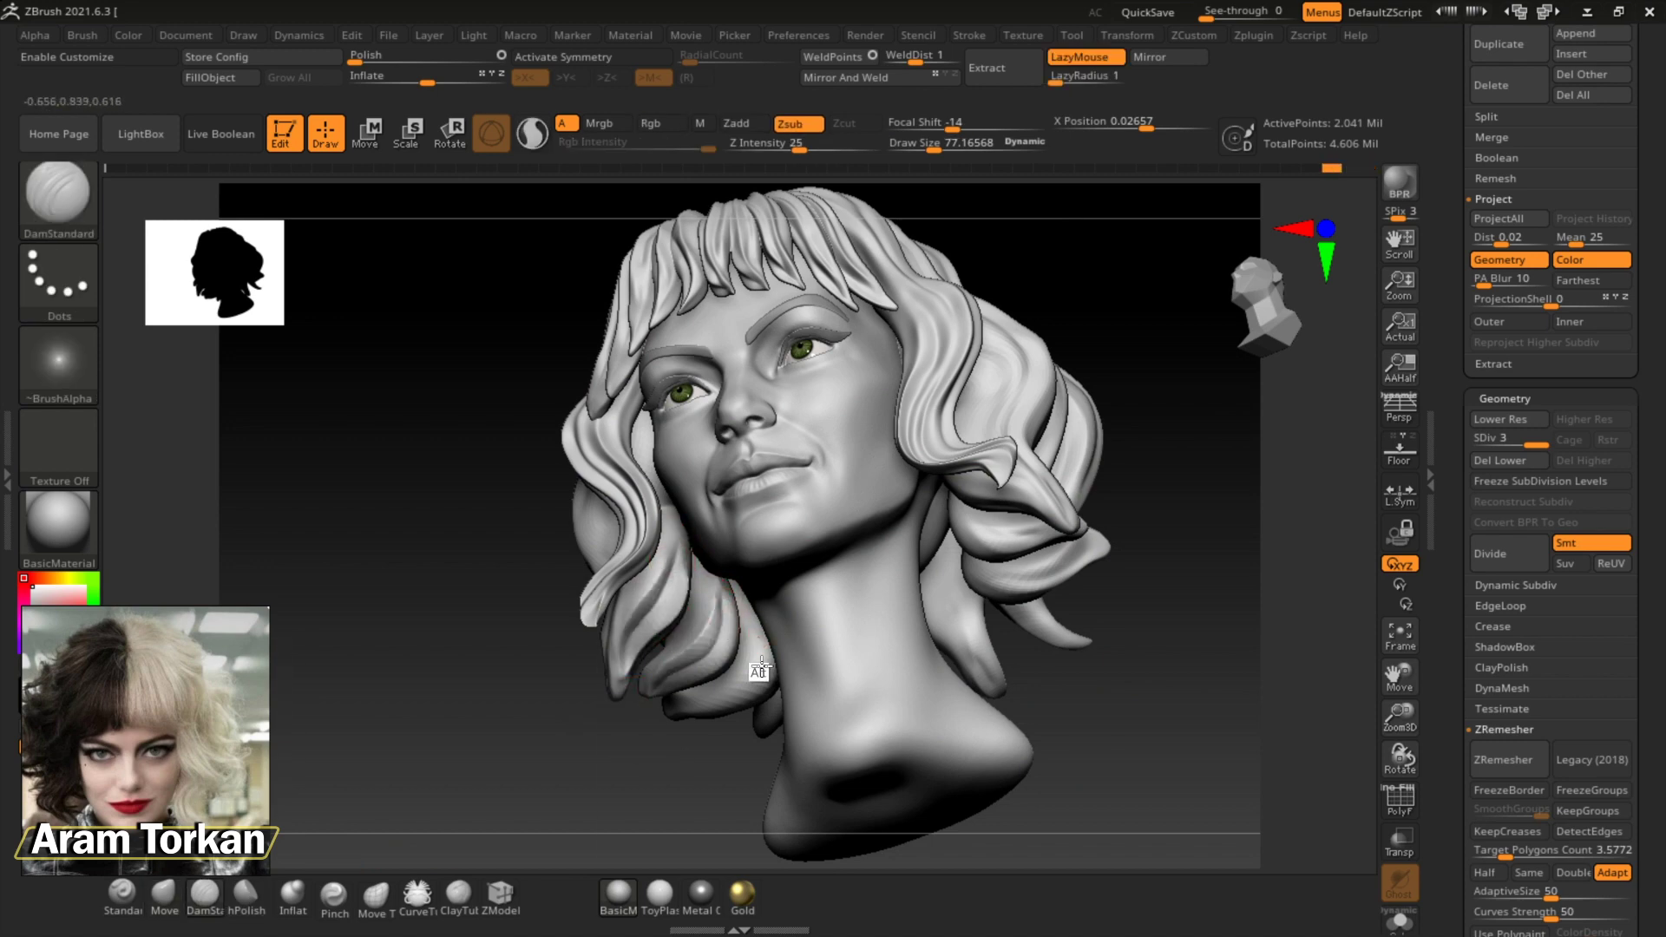
{"action": "right_click_drag", "start_coordinate": [995, 694], "coordinate": [1038, 472]}
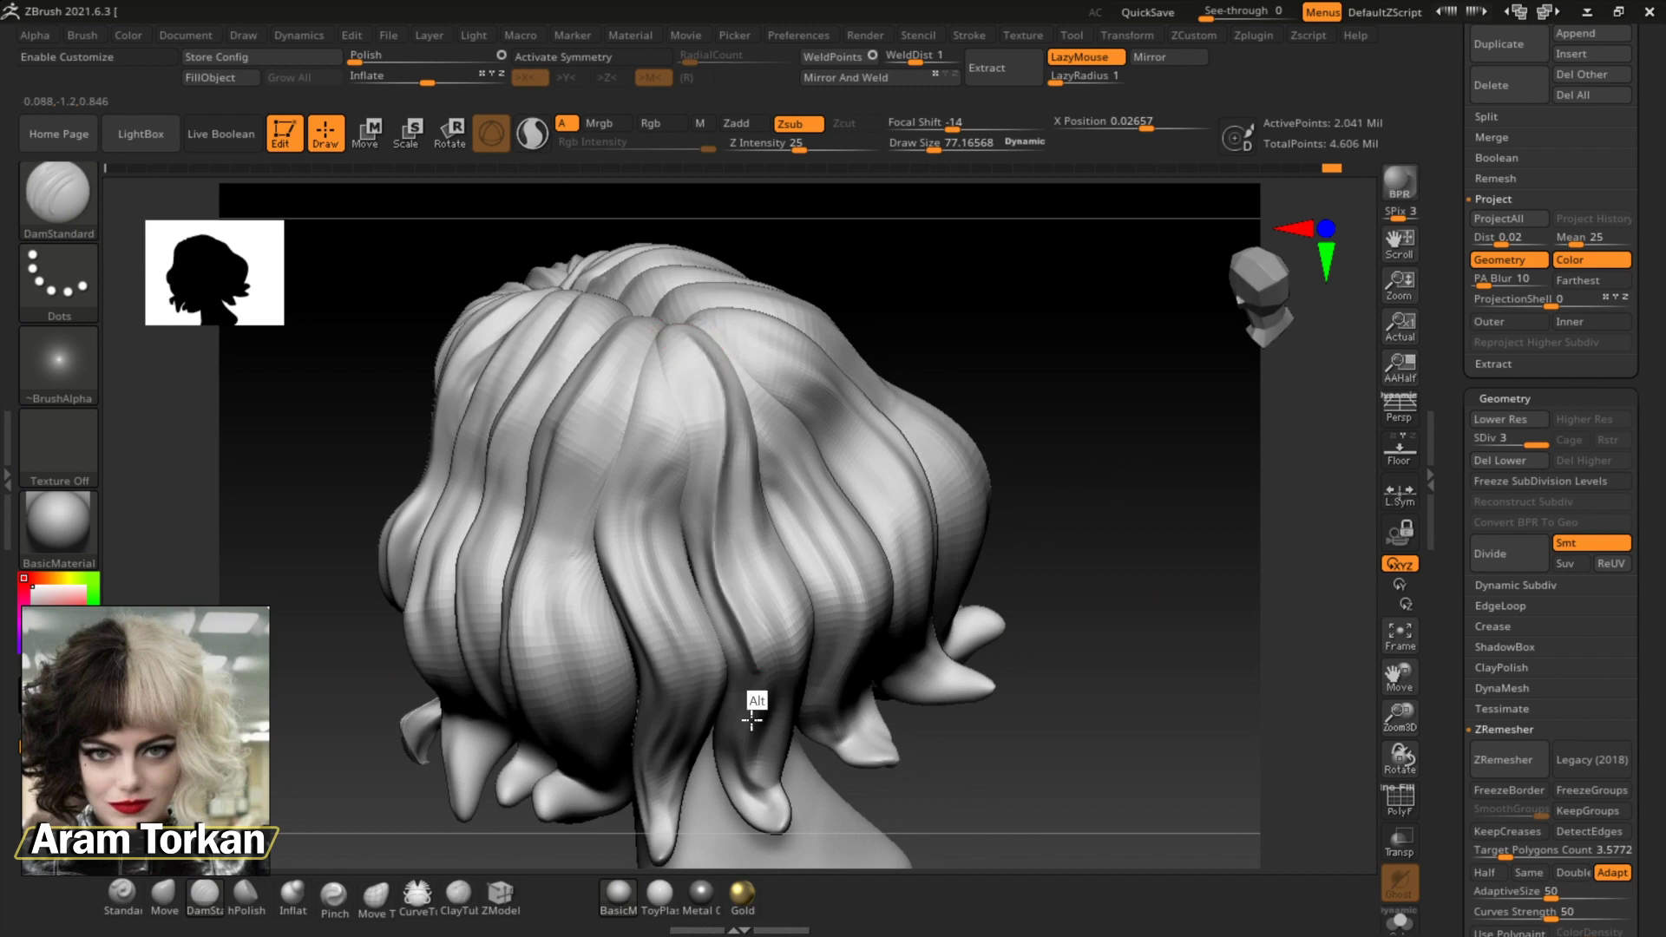
{"action": "right_click_drag", "start_coordinate": [859, 669], "coordinate": [773, 409], "text": "shift"}
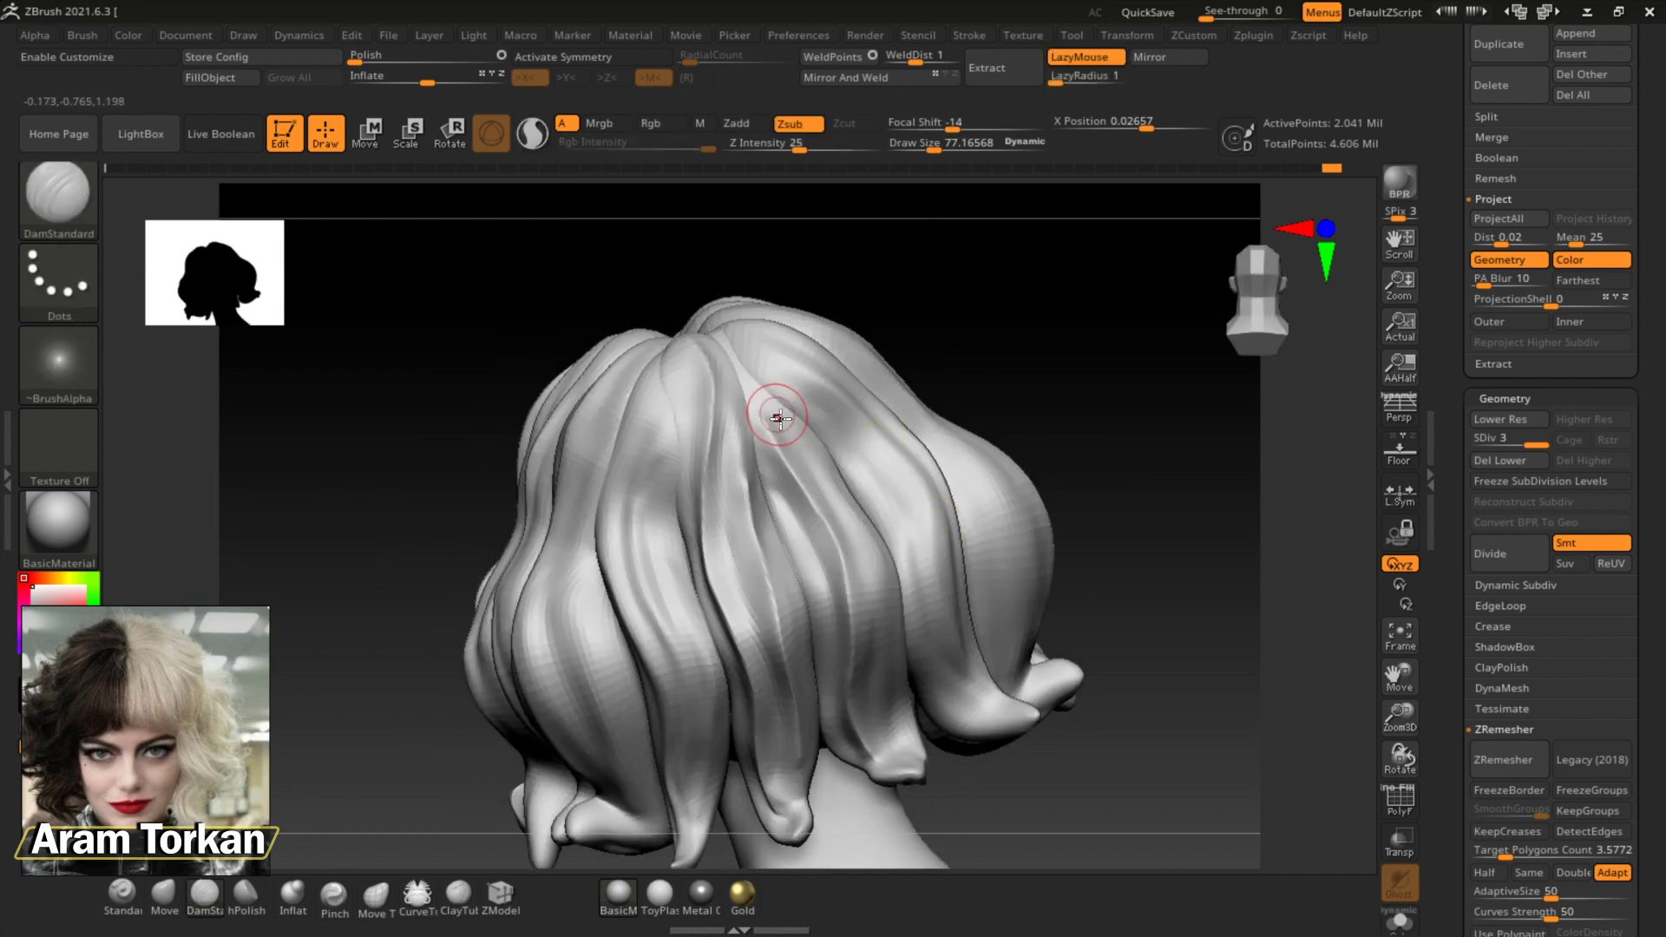
{"action": "mouse_move", "coordinate": [867, 653]}
{"action": "left_mouse_down", "text": "shift"}
{"action": "mouse_move", "coordinate": [942, 640]}
{"action": "mouse_move", "coordinate": [841, 431]}
{"action": "mouse_move", "coordinate": [774, 384]}
{"action": "left_mouse_up", "text": "shift"}
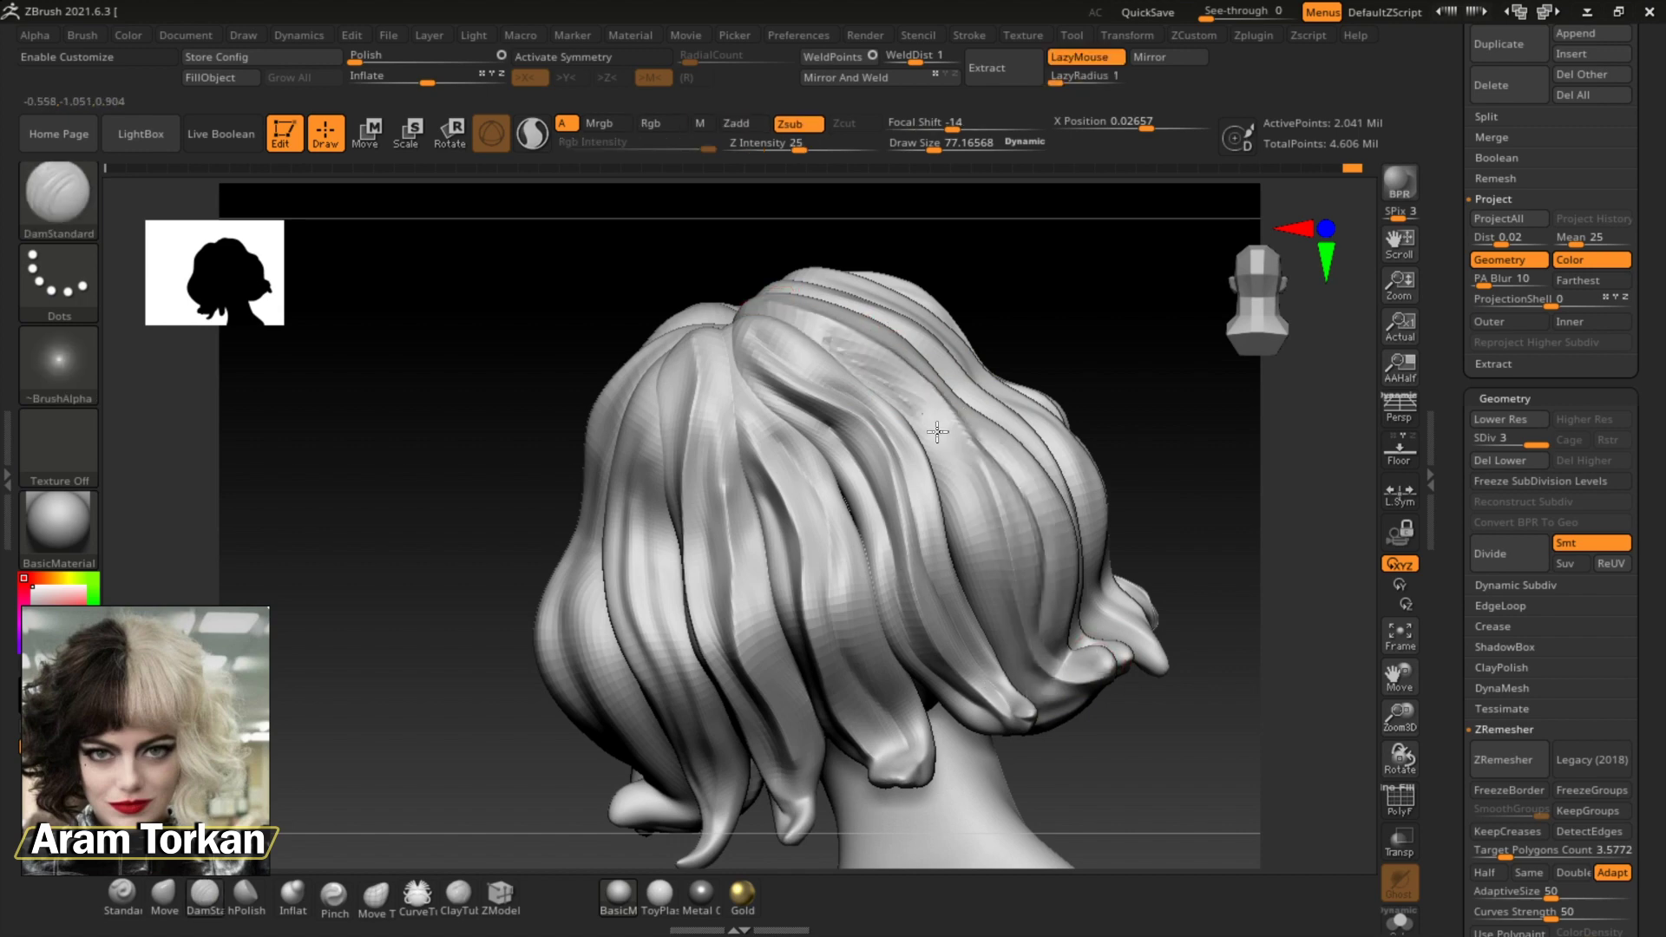
Carve grooves along the wavy locks on the model's left side of the SDiv 3 hair with DamStandard
{"action": "mouse_move", "coordinate": [1030, 695]}
{"action": "right_mouse_down"}
{"action": "mouse_move", "coordinate": [1079, 521]}
{"action": "mouse_move", "coordinate": [794, 519]}
{"action": "mouse_move", "coordinate": [781, 607]}
{"action": "right_mouse_up"}
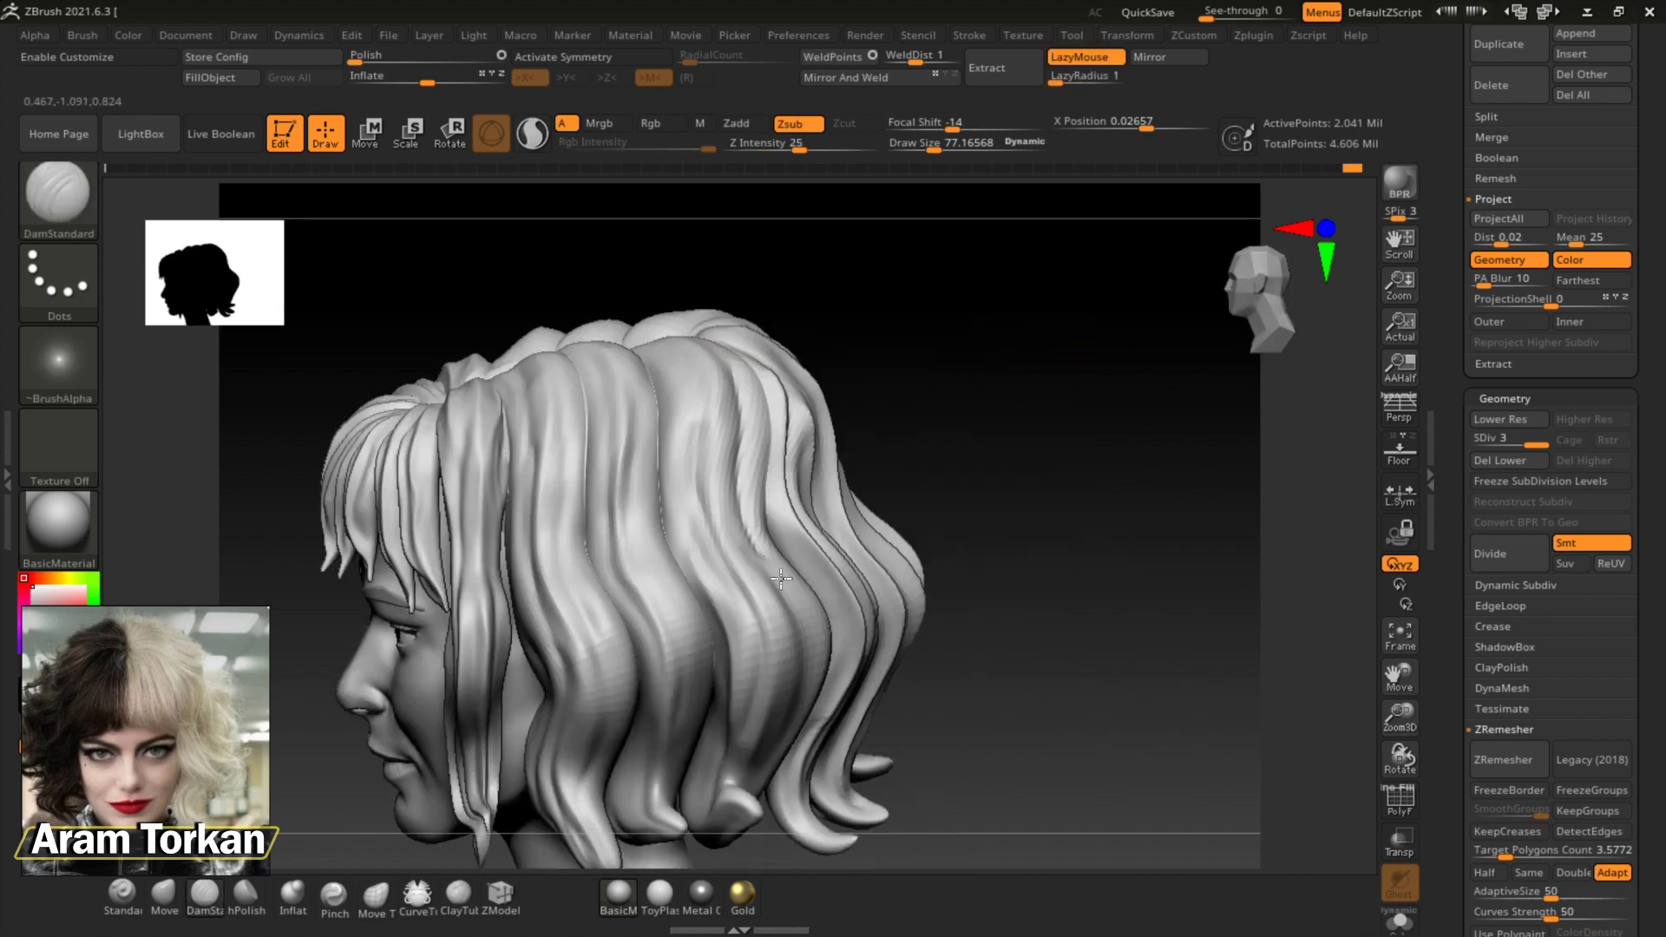
{"action": "mouse_move", "coordinate": [768, 690]}
{"action": "left_mouse_down", "text": "alt"}
{"action": "mouse_move", "coordinate": [662, 793]}
{"action": "mouse_move", "coordinate": [584, 729]}
{"action": "mouse_move", "coordinate": [948, 420]}
{"action": "left_mouse_up", "text": "alt"}
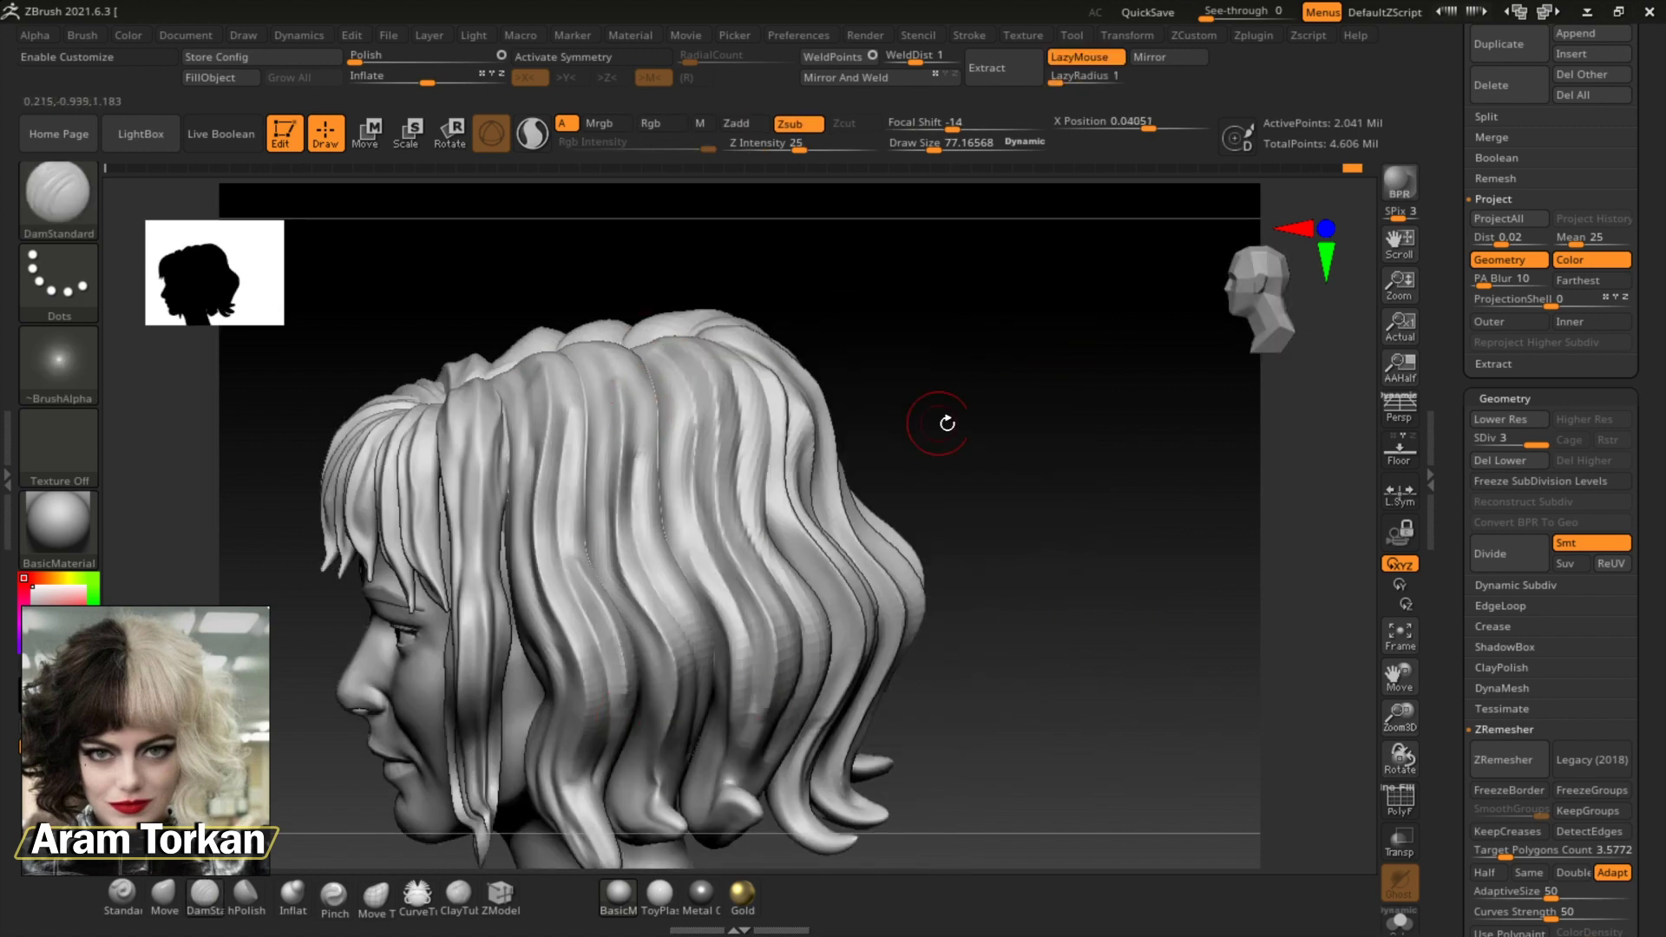
{"action": "right_click_drag", "start_coordinate": [949, 420], "coordinate": [530, 738]}
{"action": "mouse_move", "coordinate": [531, 738]}
{"action": "left_mouse_down", "text": "alt"}
{"action": "mouse_move", "coordinate": [655, 785]}
{"action": "mouse_move", "coordinate": [653, 826]}
{"action": "left_mouse_up", "text": "alt"}
Carve matching wavy grooves into the SDiv 3 locks on the model's right side, up to the crown
{"action": "right_click_drag", "start_coordinate": [756, 500], "coordinate": [870, 357]}
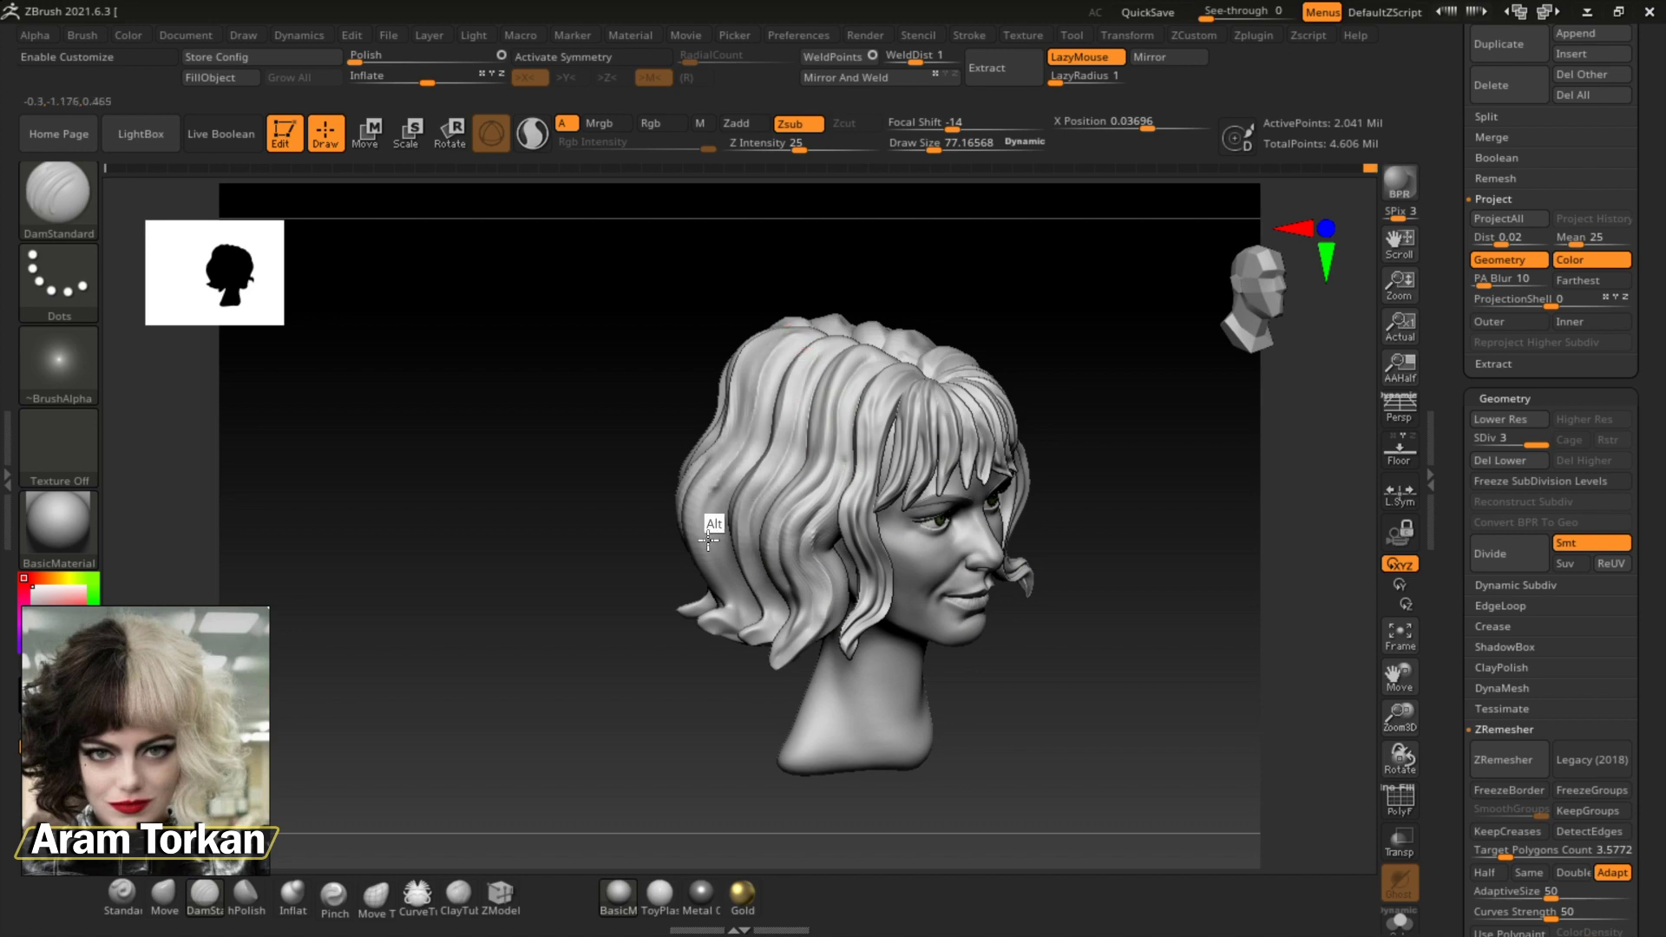
{"action": "right_click_drag", "start_coordinate": [763, 419], "coordinate": [864, 336]}
{"action": "right_click_drag", "start_coordinate": [912, 414], "coordinate": [915, 374]}
Soften the grooved locks with Smooth at Z Intensity 2 and draw size about 289, and lower the hair by two subdivision levels
{"action": "right_click_drag", "start_coordinate": [907, 305], "coordinate": [975, 220]}
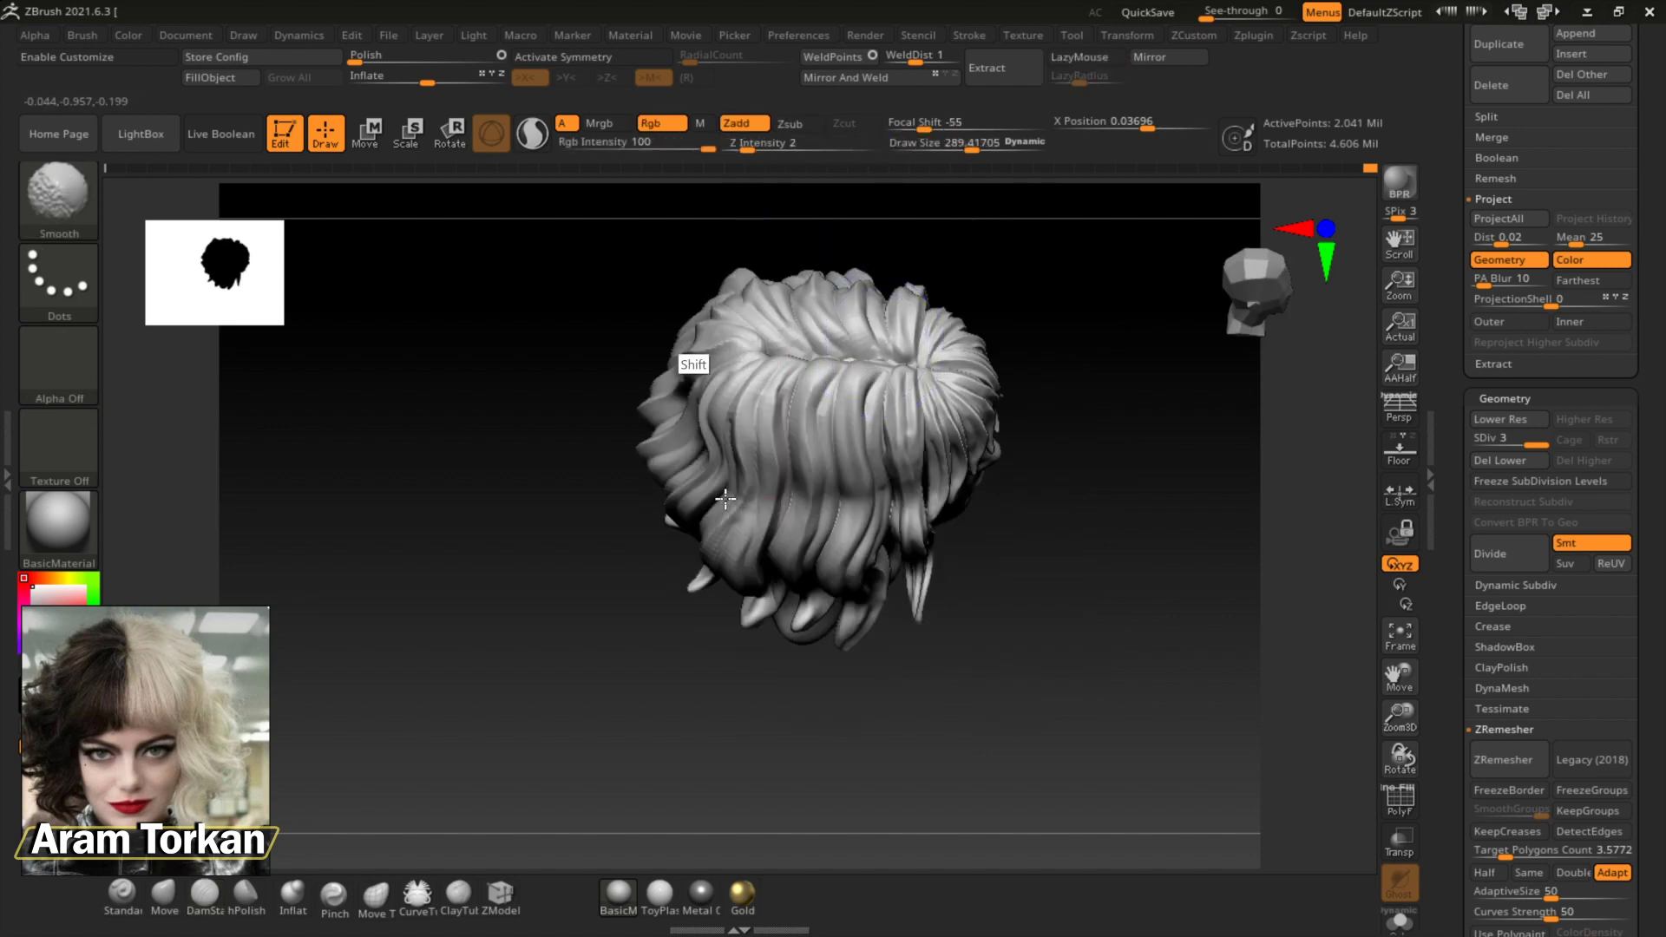
{"action": "right_click_drag", "start_coordinate": [688, 362], "coordinate": [1060, 576]}
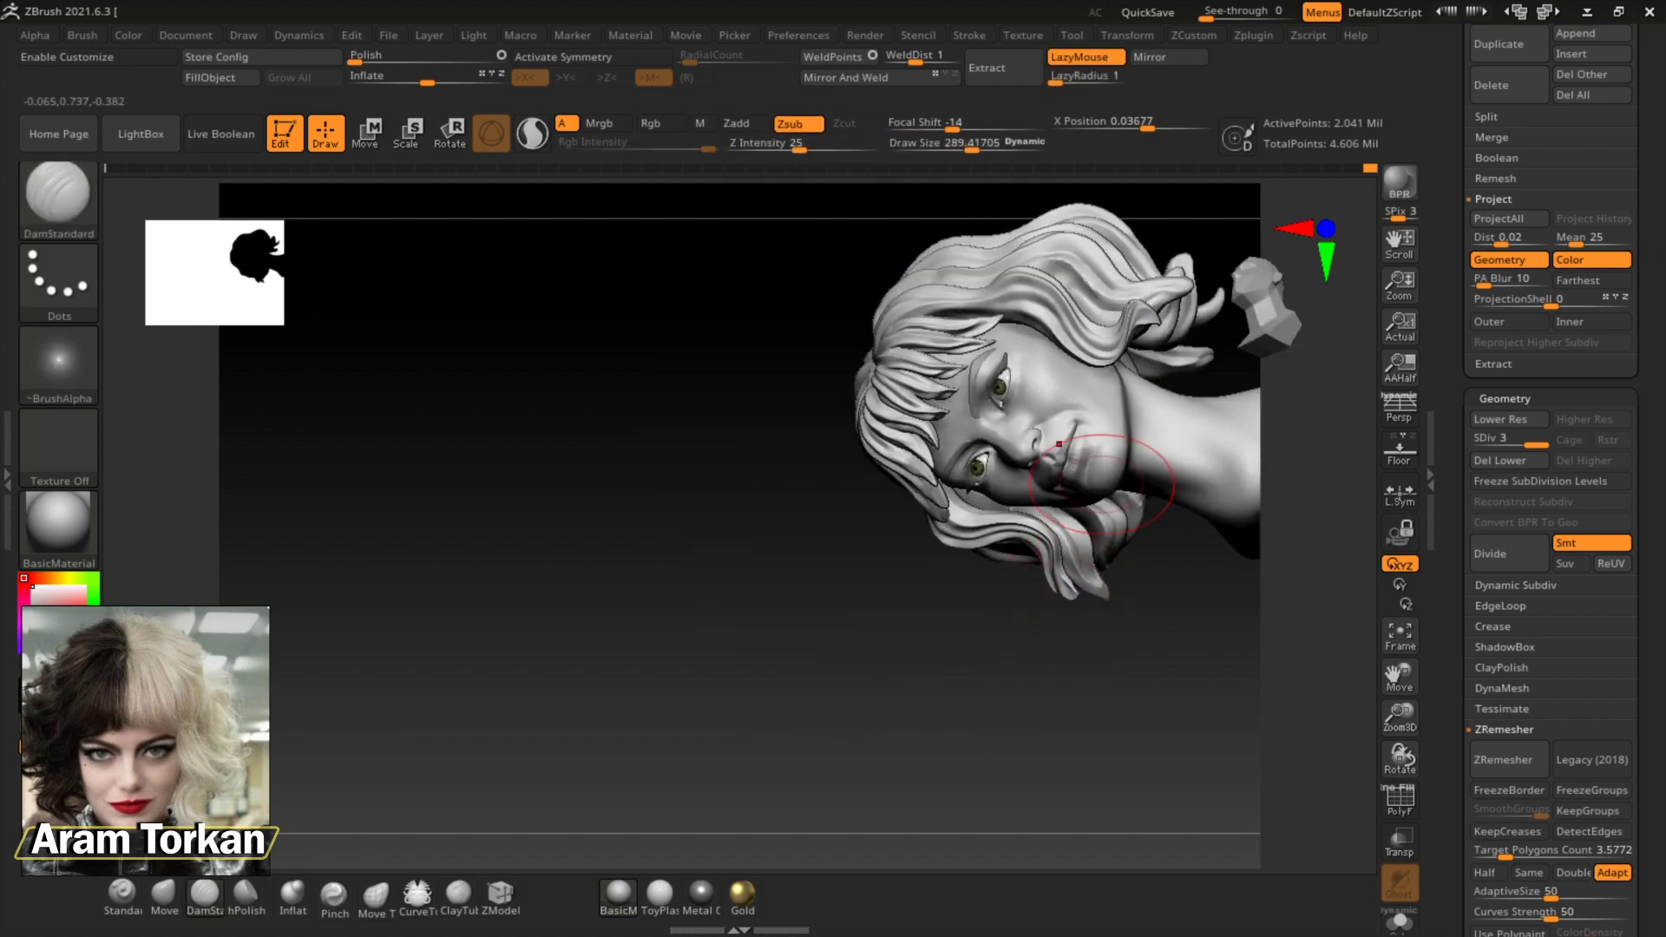
{"action": "right_click_drag", "start_coordinate": [1060, 443], "coordinate": [1232, 659]}
{"action": "key", "text": "shift+d"}
{"action": "key", "text": "shift+d"}
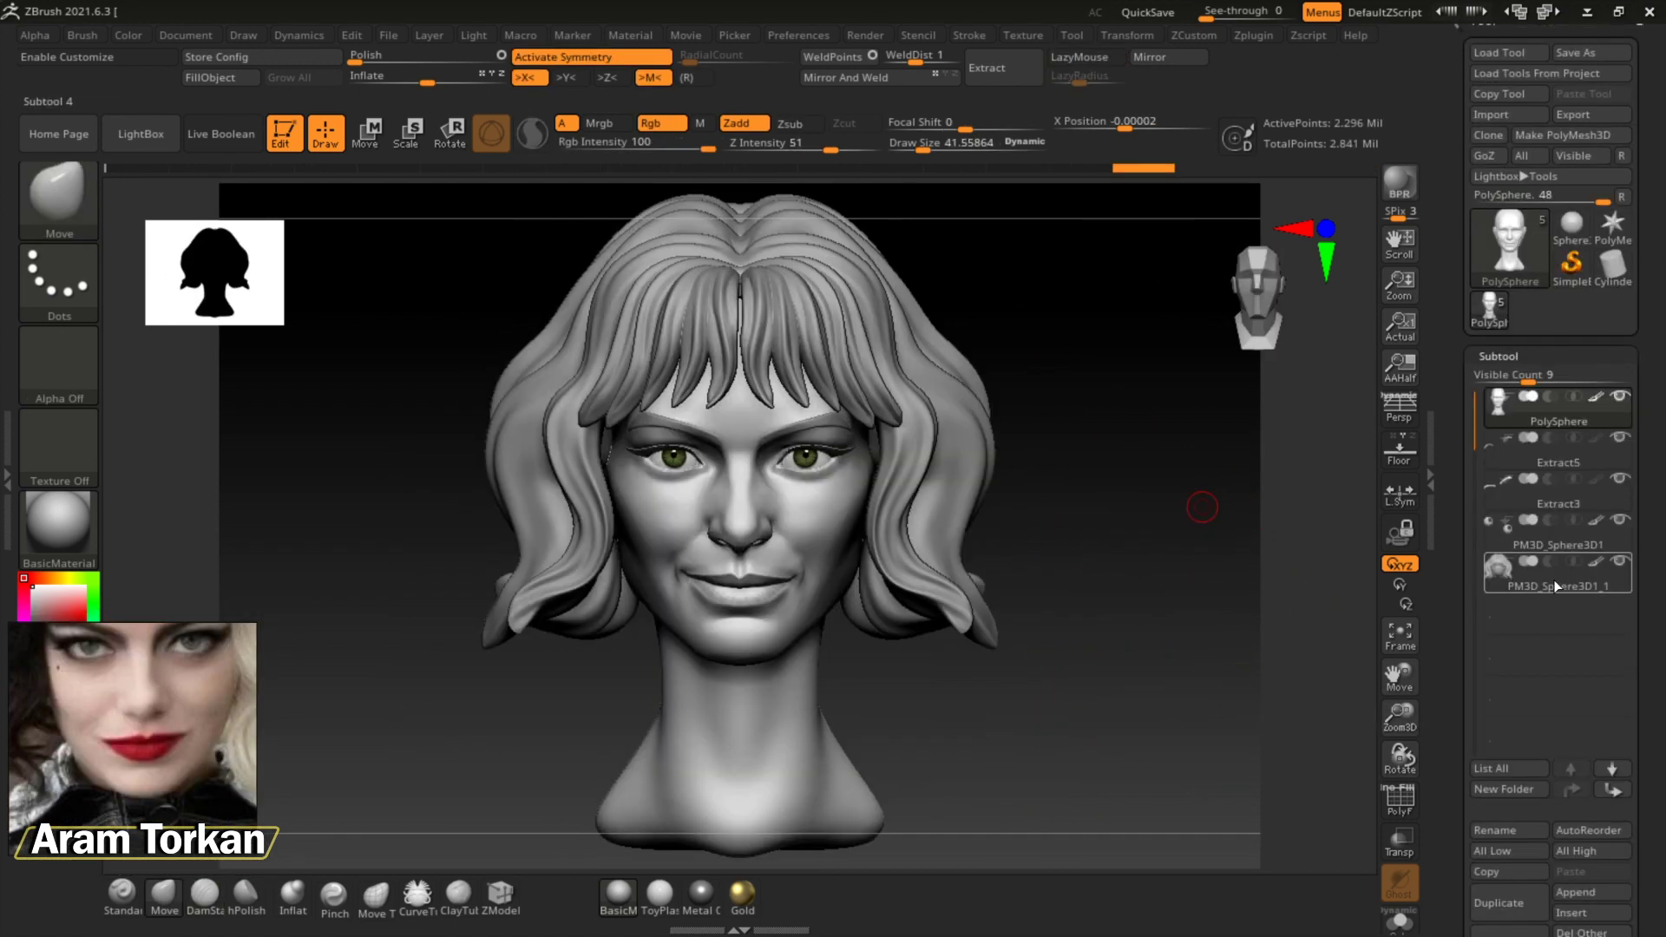
Append a Sphere3D subtool and draw a mirrored wavy CurveTube strand from the parting to the hair tips, draw size about 17
{"action": "left_click", "coordinate": [1592, 893]}
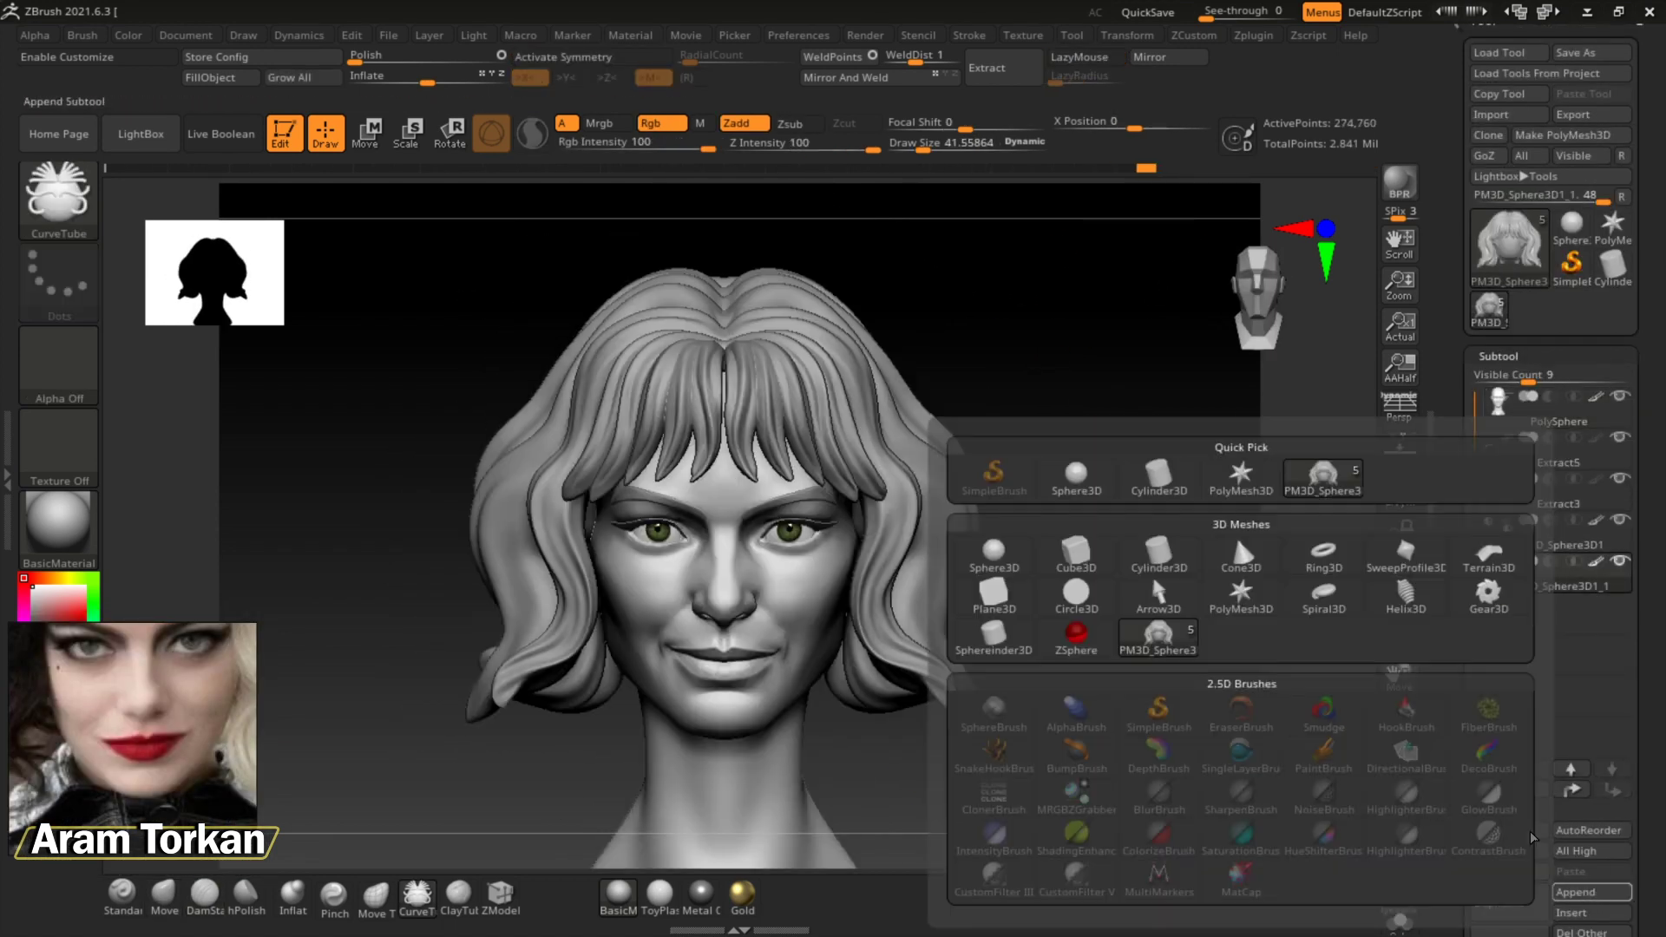
{"action": "left_click", "coordinate": [1076, 476]}
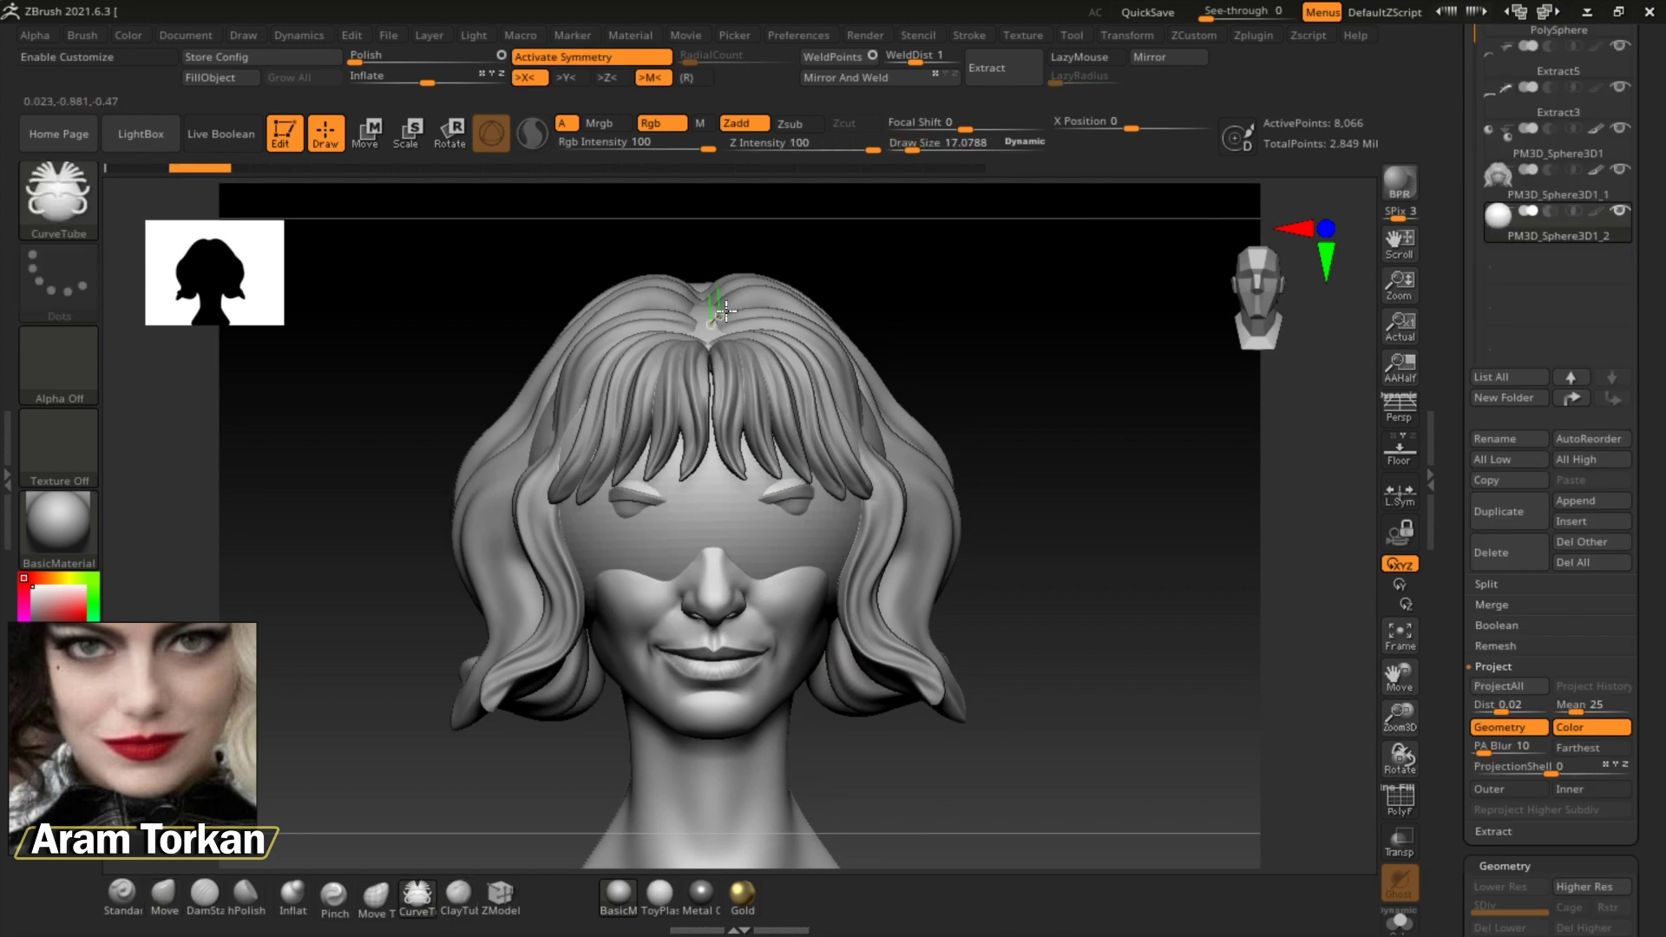
{"action": "mouse_move", "coordinate": [935, 657]}
{"action": "left_mouse_down"}
{"action": "mouse_move", "coordinate": [988, 665]}
{"action": "mouse_move", "coordinate": [949, 582]}
{"action": "left_mouse_up"}
Remove the helper sphere from the new subtool, keeping only the mirrored pair of tube strands
{"action": "key", "text": "ctrl"}
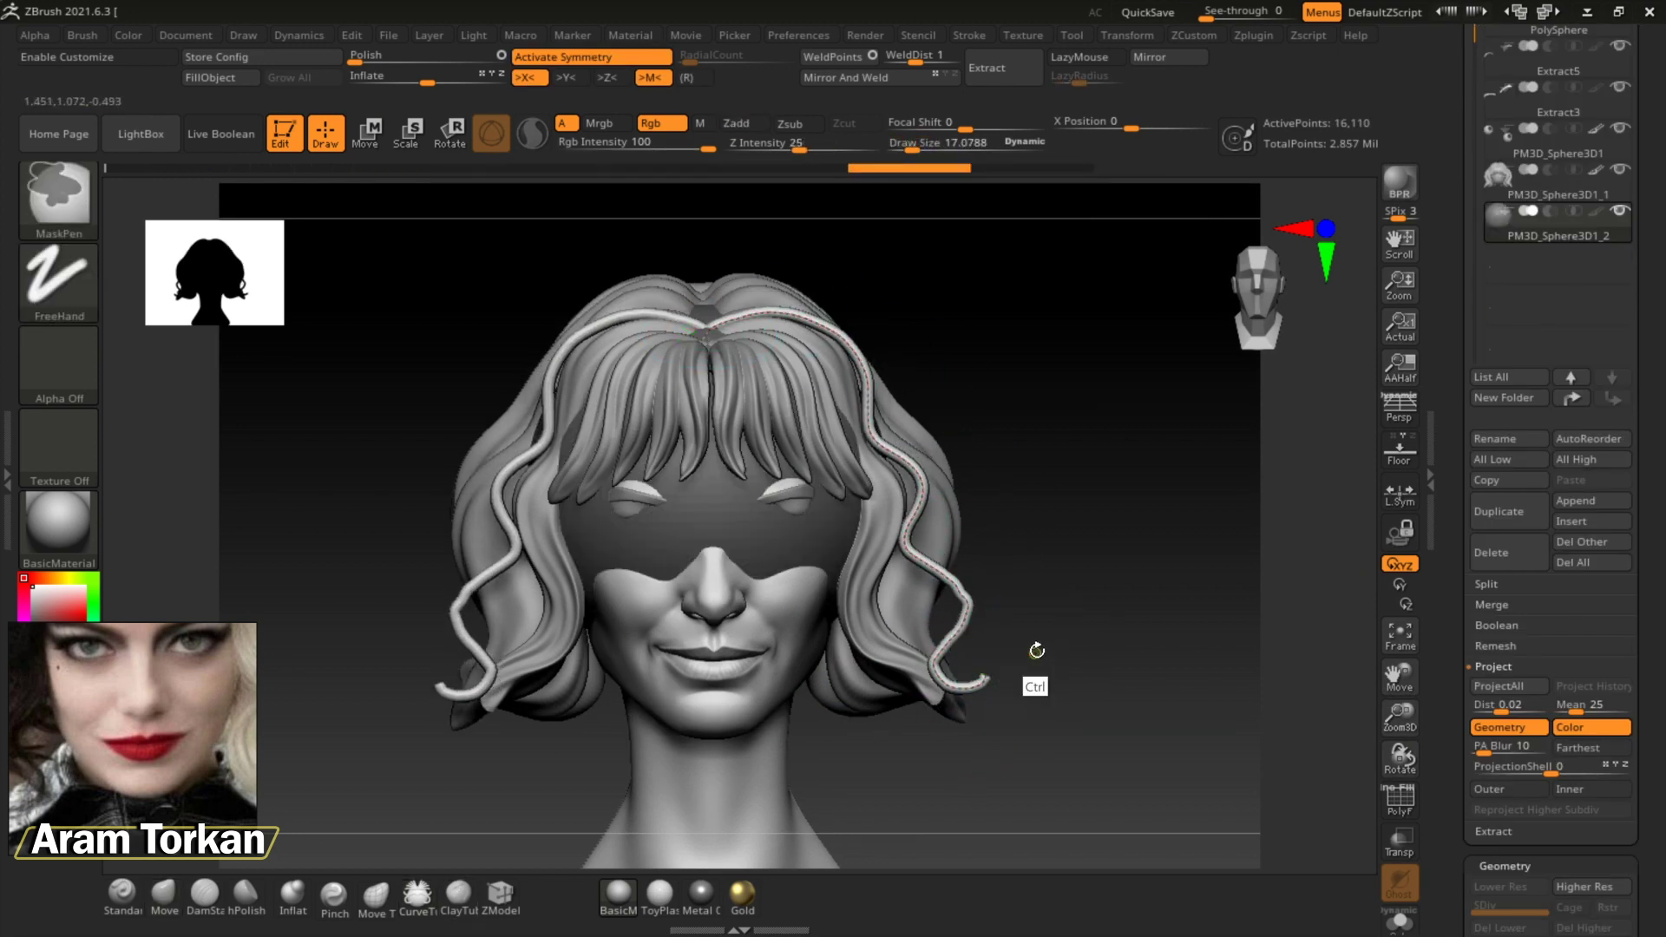
{"action": "scroll", "coordinate": [1450, 420], "scroll_direction": "up", "scroll_amount": 2}
{"action": "scroll", "coordinate": [1450, 420], "scroll_direction": "down", "scroll_amount": 2}
{"action": "left_click", "coordinate": [1118, 559]}
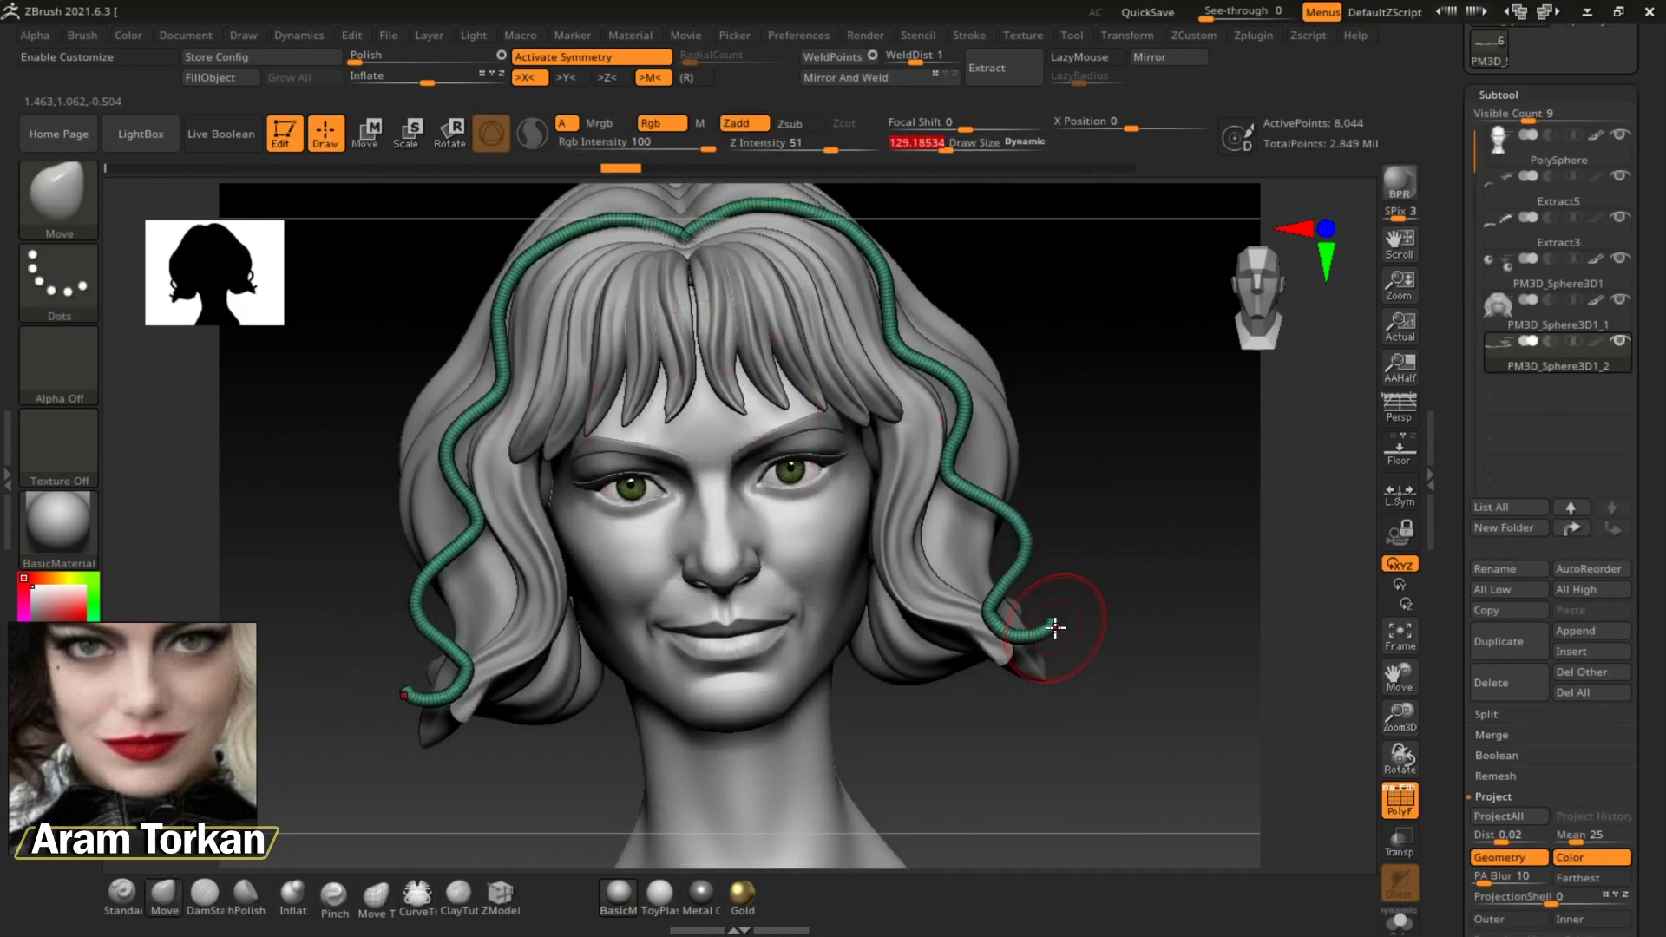
Smooth the bends of the tube strands at Z Intensity 4 and draw size about 129, and turn off symmetry
{"action": "key", "text": "shift"}
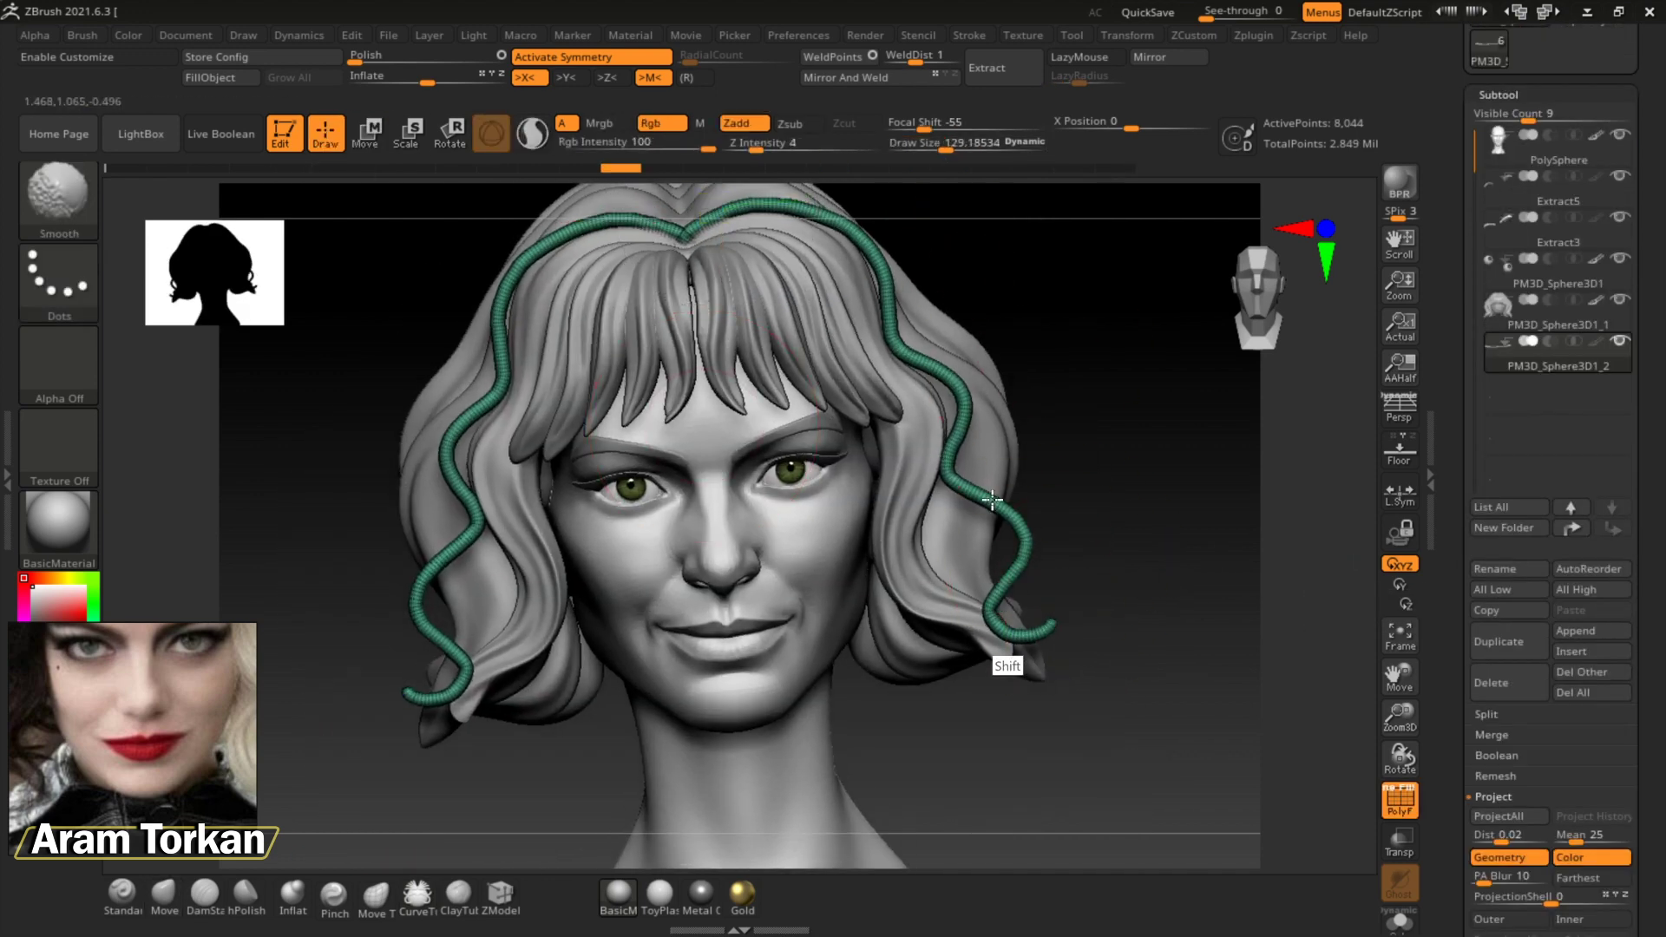
{"action": "left_click_drag", "start_coordinate": [1071, 662], "coordinate": [894, 431], "text": "shift"}
{"action": "key", "text": "x"}
{"action": "left_click_drag", "start_coordinate": [1137, 685], "coordinate": [781, 746]}
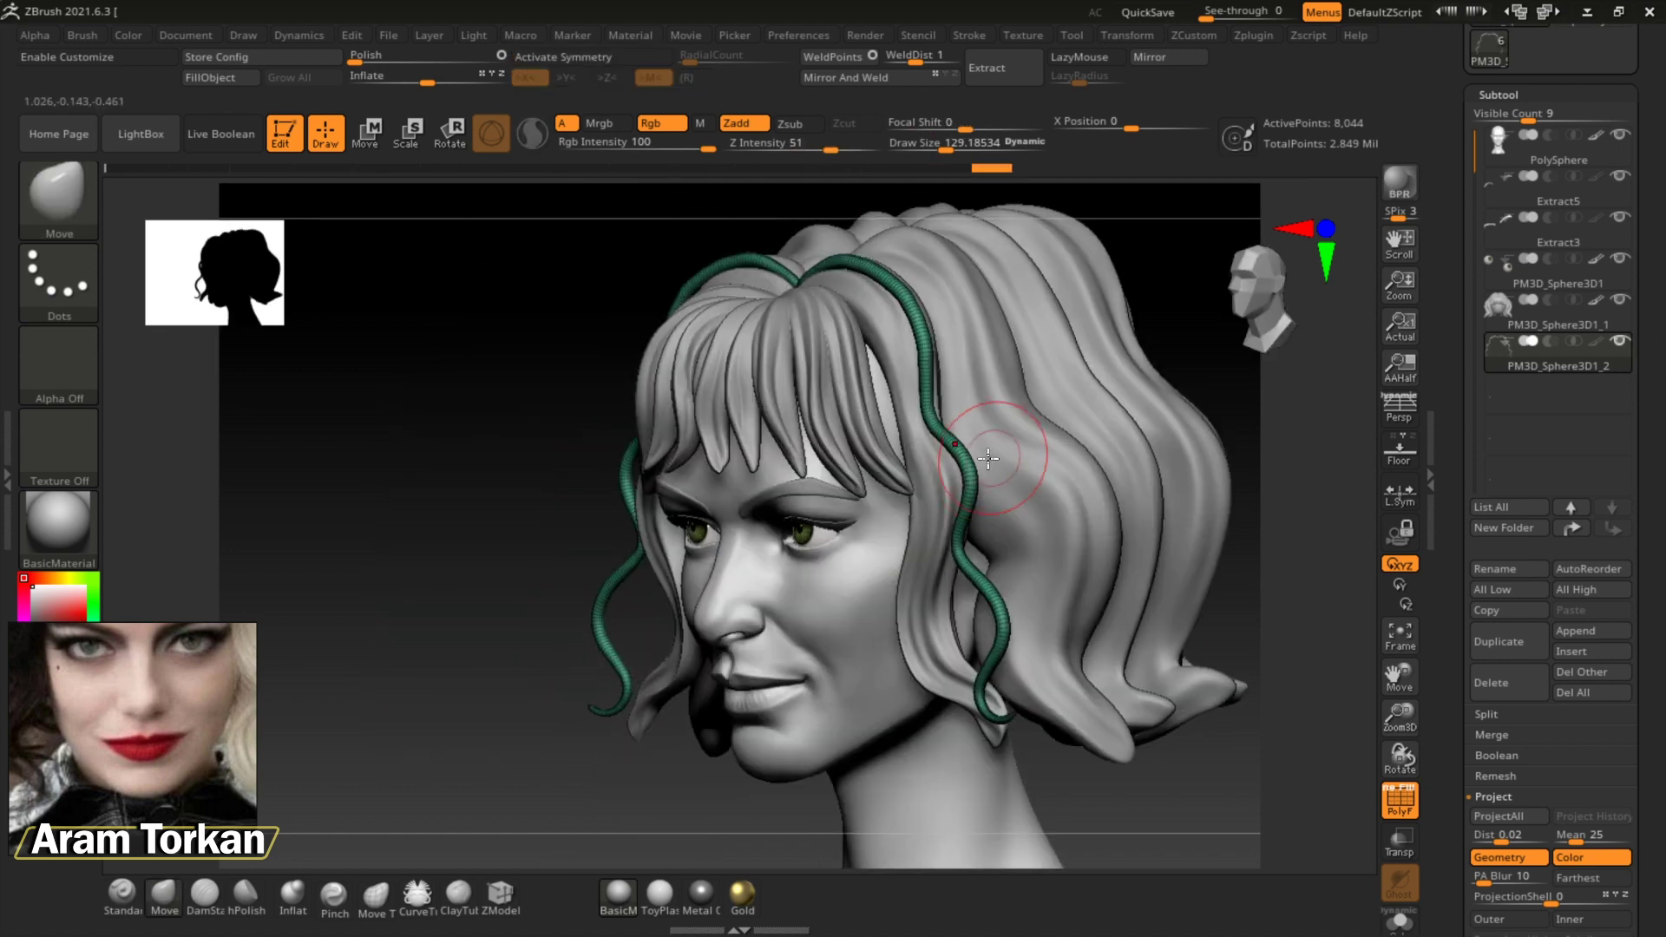
Reshape the two tube strands independently along the front hair with Move Topological at draw size about 331
{"action": "left_click", "coordinate": [375, 894]}
{"action": "mouse_move", "coordinate": [484, 784]}
{"action": "left_mouse_down"}
{"action": "mouse_move", "coordinate": [967, 149]}
{"action": "mouse_move", "coordinate": [1011, 150]}
{"action": "left_mouse_up"}
{"action": "left_click_drag", "start_coordinate": [787, 416], "coordinate": [786, 572]}
{"action": "mouse_move", "coordinate": [660, 608]}
{"action": "left_mouse_down", "text": "shift"}
{"action": "mouse_move", "coordinate": [816, 607]}
{"action": "mouse_move", "coordinate": [755, 633]}
{"action": "mouse_move", "coordinate": [814, 633]}
{"action": "mouse_move", "coordinate": [833, 461]}
{"action": "mouse_move", "coordinate": [1074, 570]}
{"action": "mouse_move", "coordinate": [868, 512]}
{"action": "mouse_move", "coordinate": [733, 443]}
{"action": "left_mouse_up", "text": "shift"}
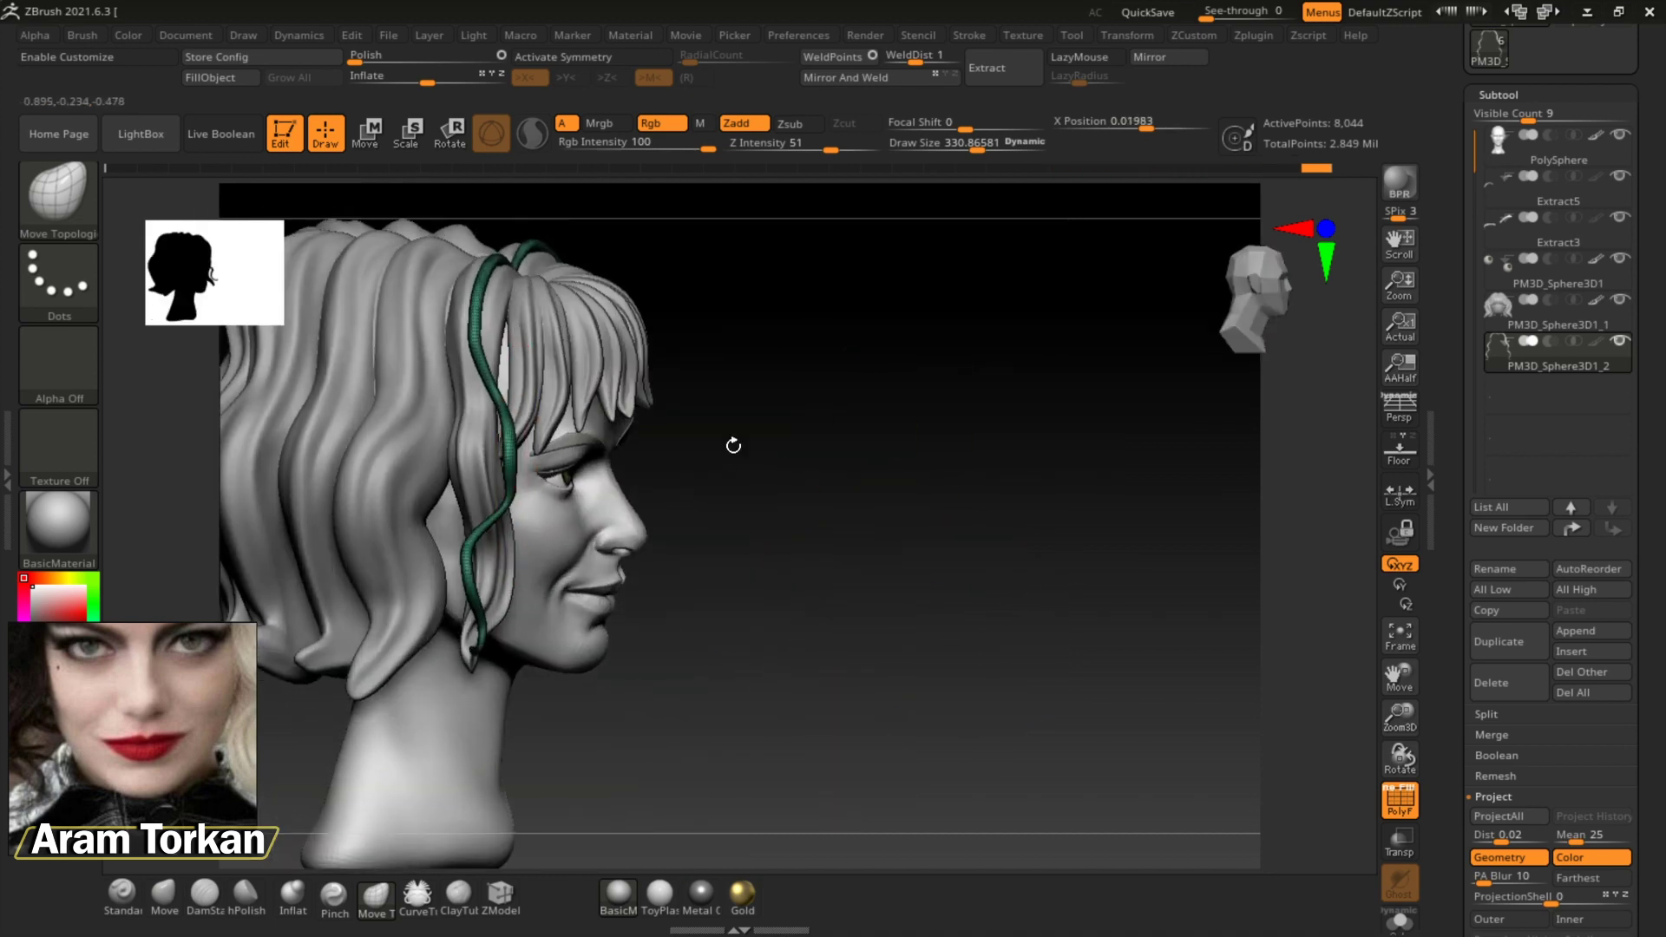
{"action": "mouse_move", "coordinate": [495, 640]}
{"action": "left_mouse_down"}
{"action": "mouse_move", "coordinate": [481, 580]}
{"action": "mouse_move", "coordinate": [539, 682]}
{"action": "left_mouse_up"}
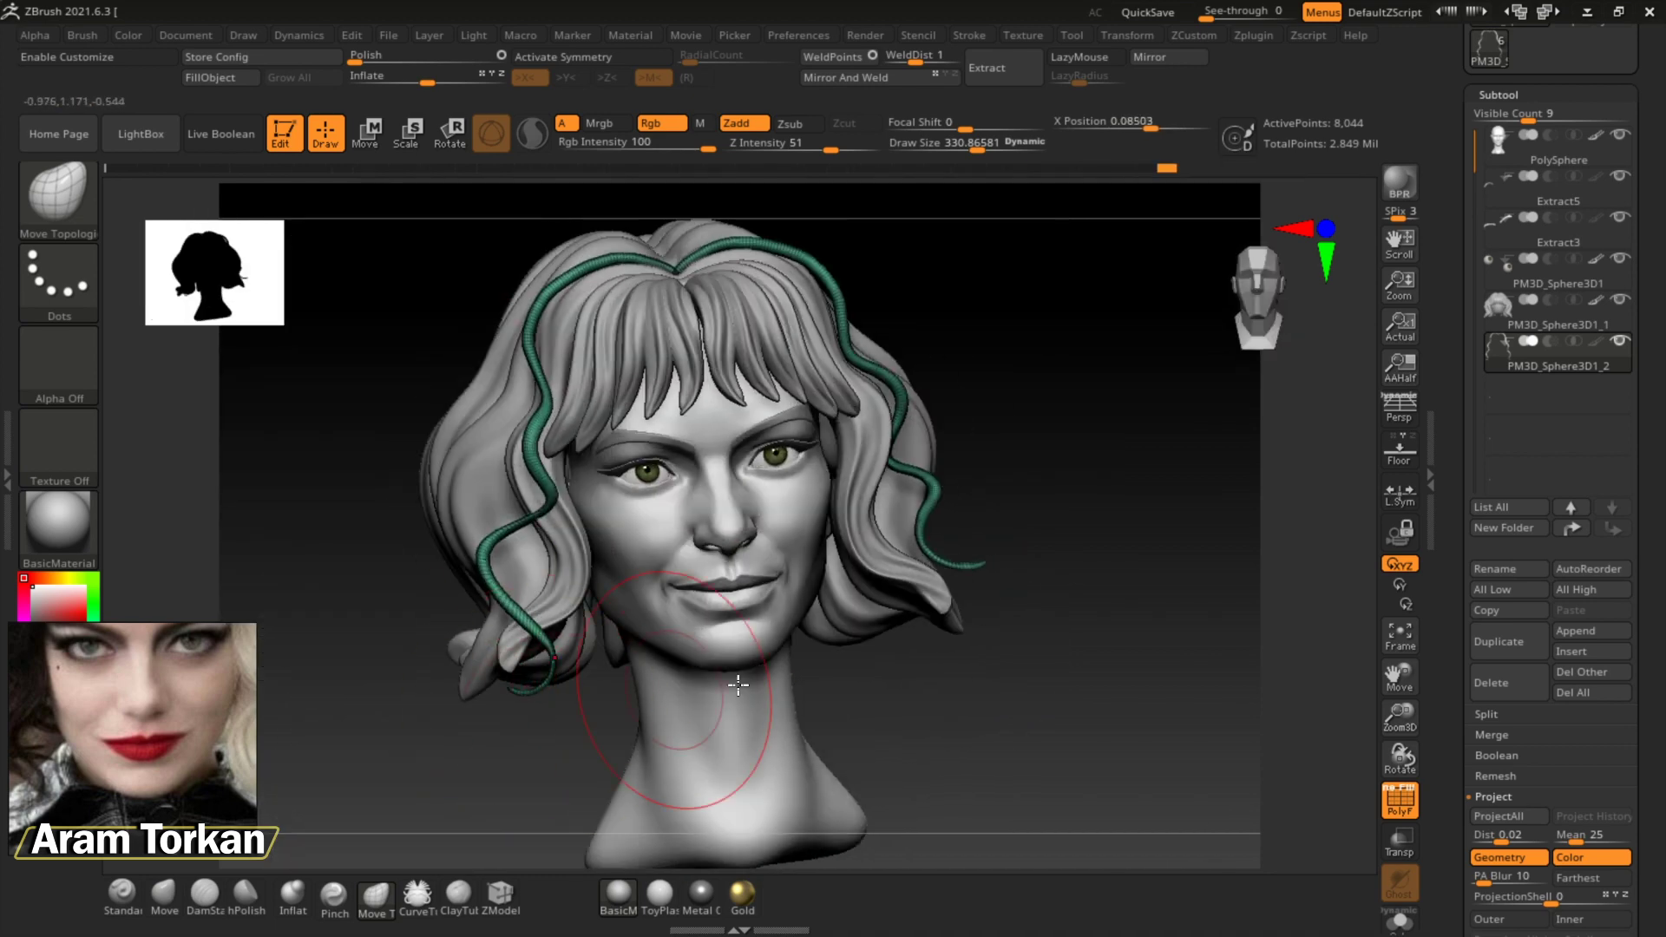
{"action": "mouse_move", "coordinate": [738, 685]}
{"action": "left_mouse_down"}
{"action": "mouse_move", "coordinate": [584, 695]}
{"action": "mouse_move", "coordinate": [848, 680]}
{"action": "mouse_move", "coordinate": [781, 785]}
{"action": "mouse_move", "coordinate": [954, 608]}
{"action": "mouse_move", "coordinate": [1113, 602]}
{"action": "mouse_move", "coordinate": [984, 621]}
{"action": "left_mouse_up"}
Duplicate the tube strand pair repeatedly along the parting from the front to the back of the head, with symmetry on
{"action": "key", "text": "ctrl"}
{"action": "key", "text": "w"}
{"action": "left_click_drag", "start_coordinate": [746, 794], "coordinate": [1154, 651]}
{"action": "key", "text": "x"}
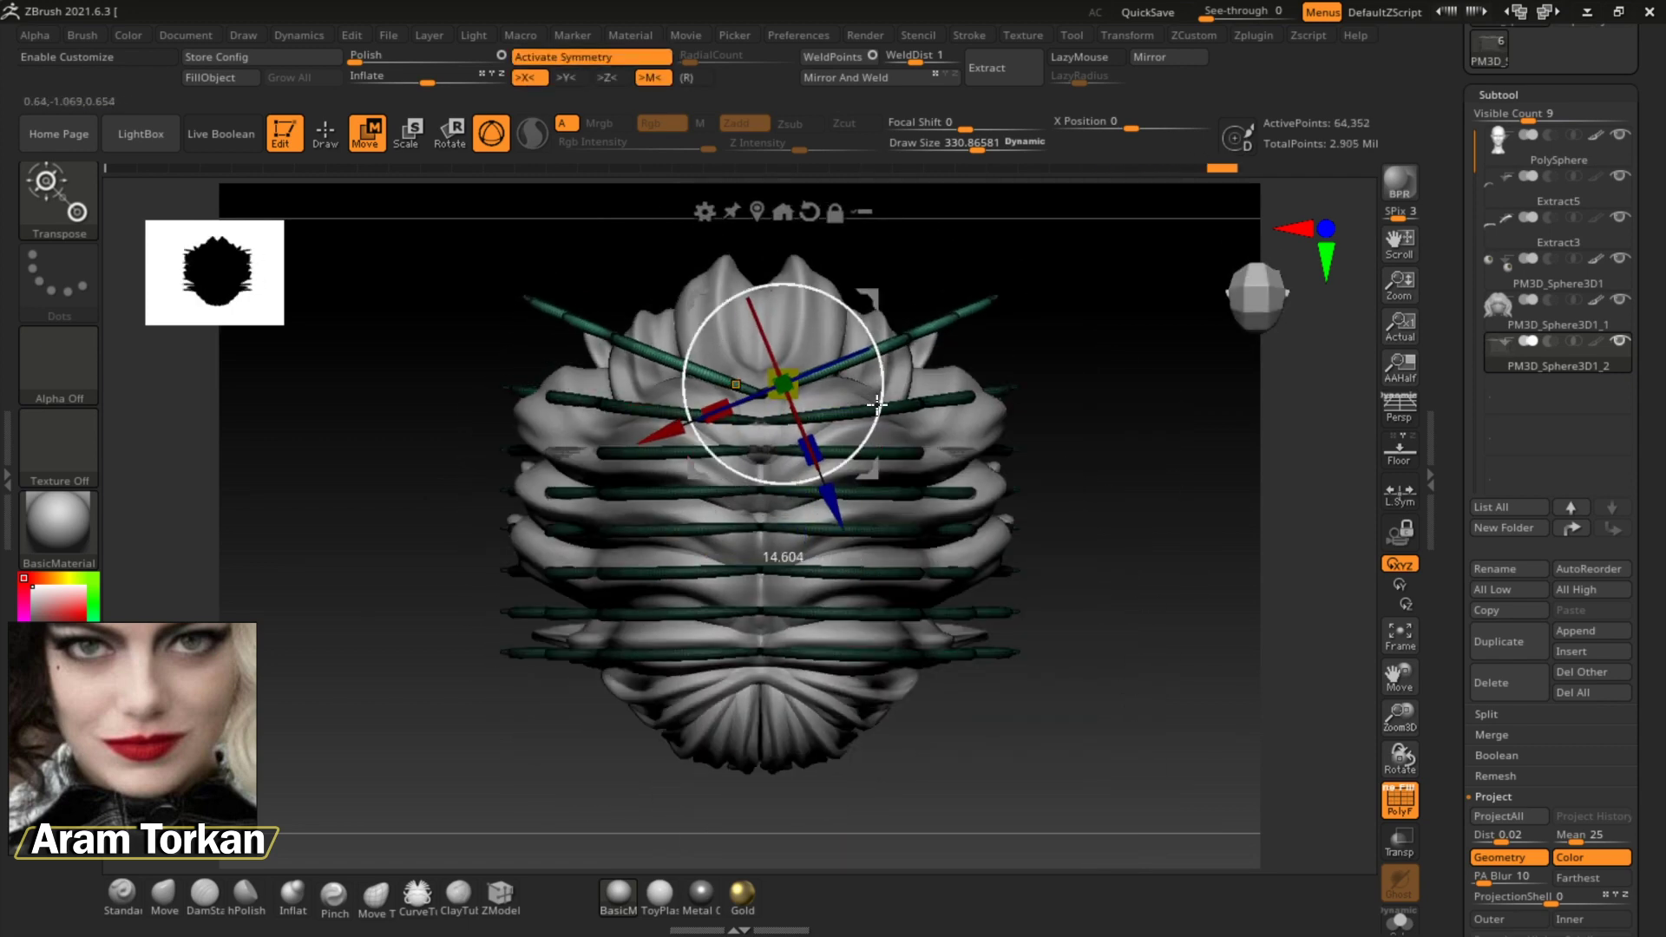
Add another copy of the rear strand pair and rotate it outward so the strands fan around the back of the crown
{"action": "left_click_drag", "start_coordinate": [852, 289], "coordinate": [912, 477]}
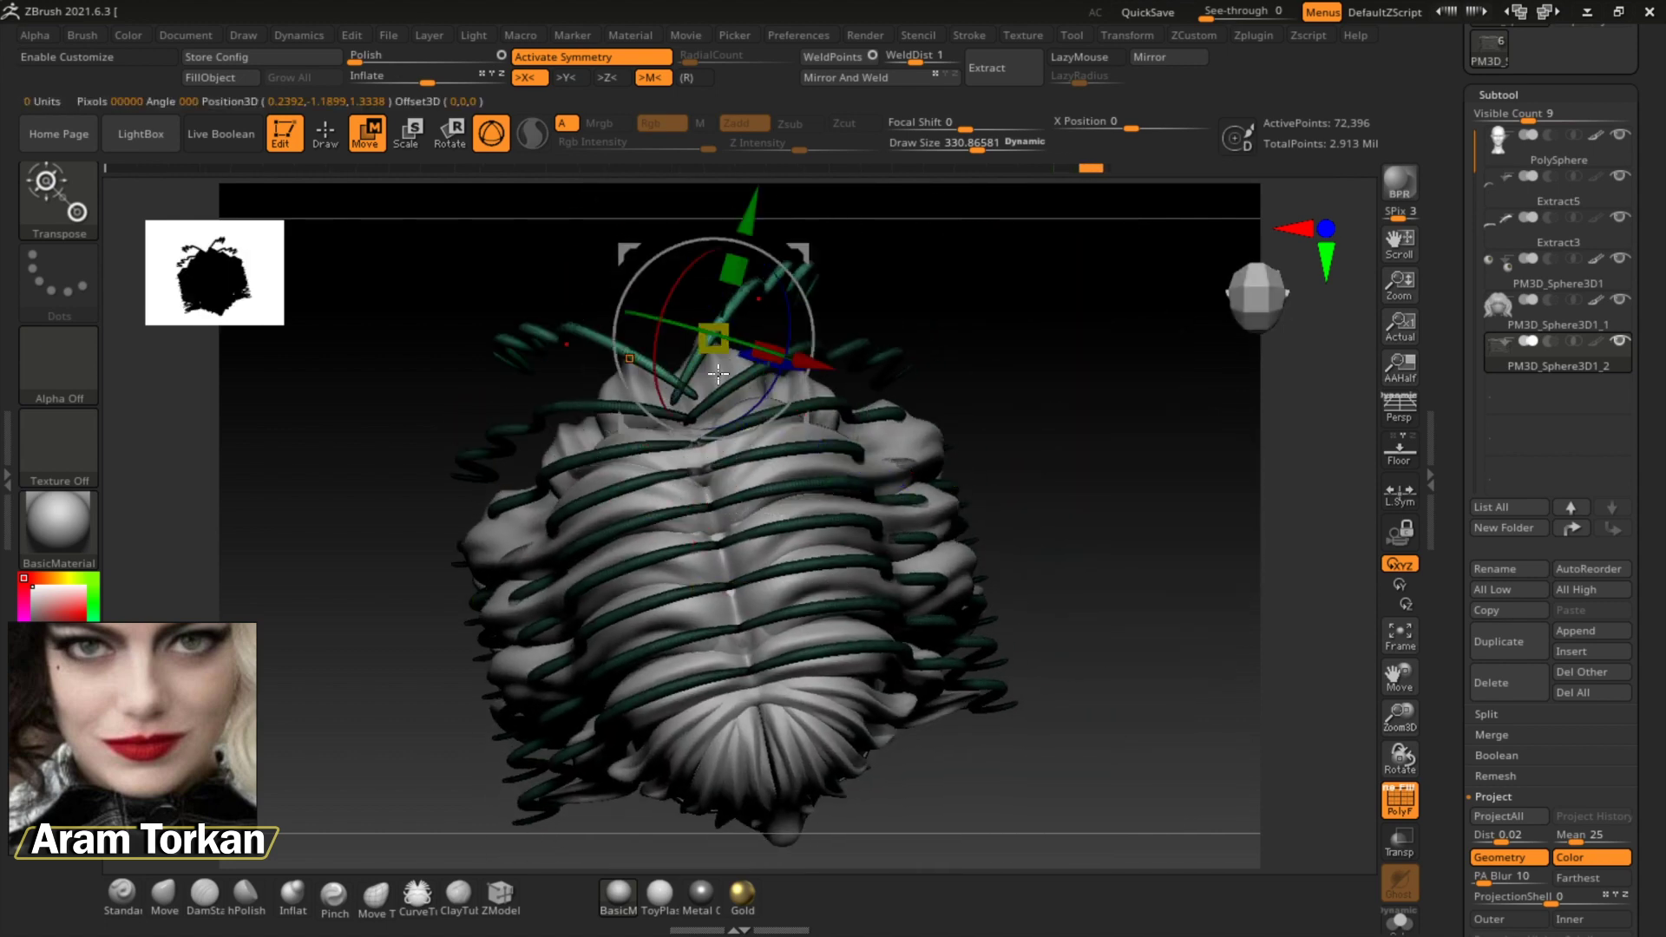
{"action": "left_click_drag", "start_coordinate": [719, 373], "coordinate": [750, 694]}
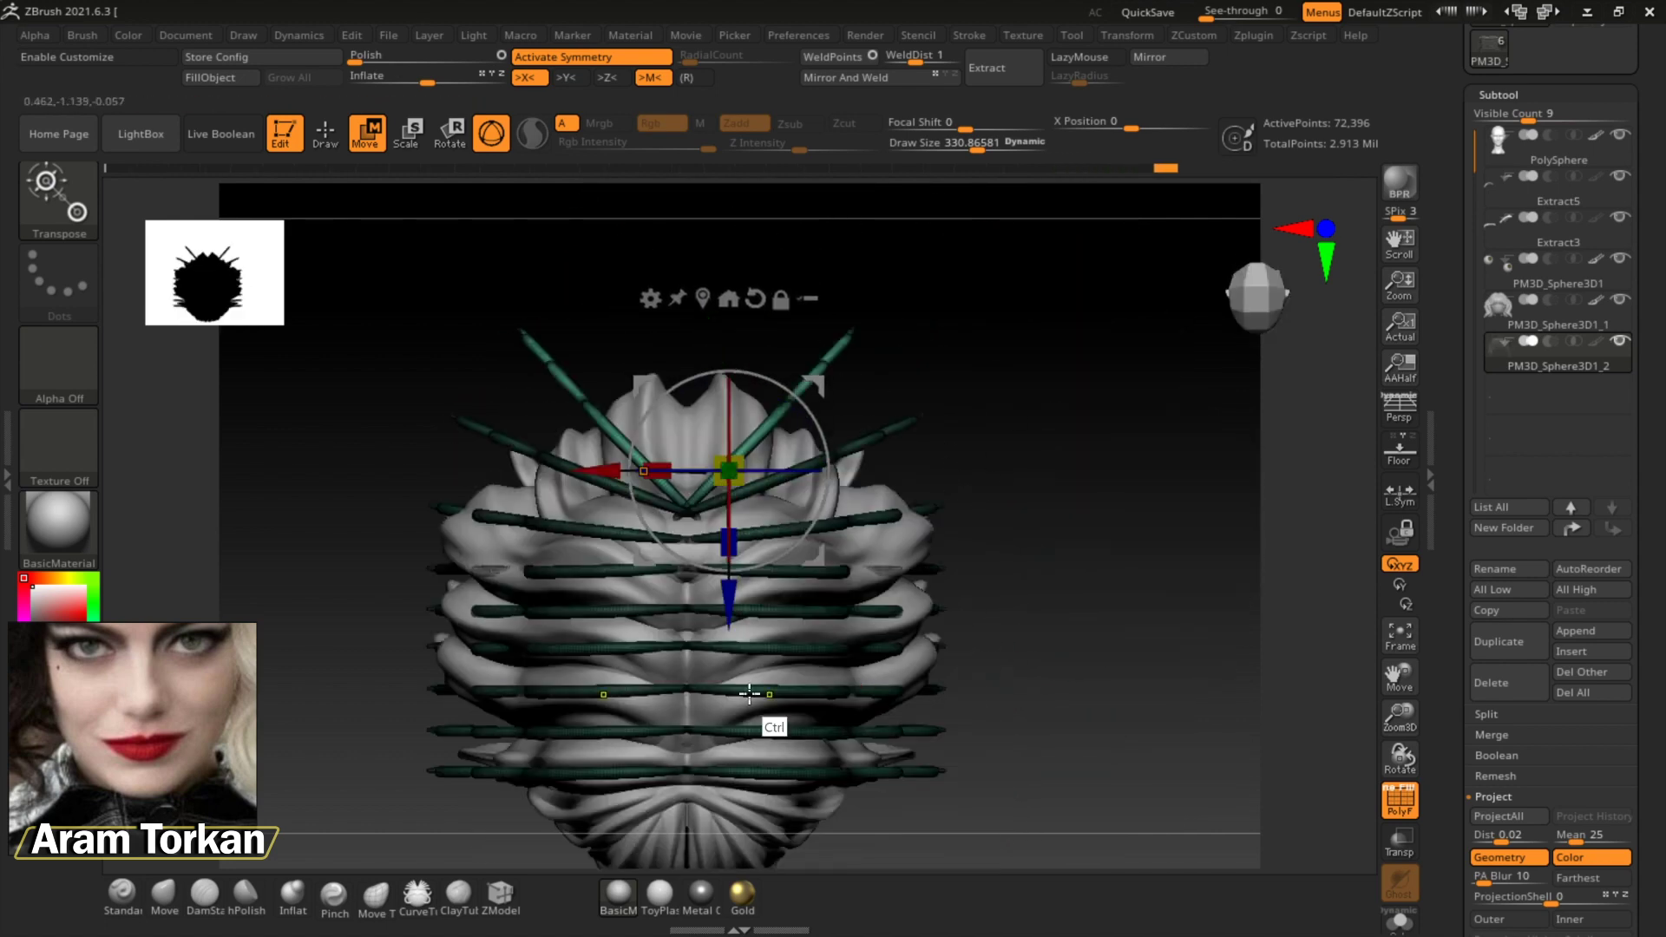
{"action": "mouse_move", "coordinate": [1030, 569]}
{"action": "left_mouse_down"}
{"action": "mouse_move", "coordinate": [952, 674]}
{"action": "mouse_move", "coordinate": [1066, 559]}
{"action": "left_mouse_up"}
Turn off symmetry and reshape the strands around the back and sides with the Move brush, reducing the draw size to about 243
{"action": "key", "text": "q"}
{"action": "key", "text": "b"}
{"action": "key", "text": "m"}
{"action": "key", "text": "v"}
{"action": "key", "text": "x"}
{"action": "mouse_move", "coordinate": [1061, 625]}
{"action": "left_mouse_down"}
{"action": "mouse_move", "coordinate": [975, 551]}
{"action": "mouse_move", "coordinate": [868, 499]}
{"action": "mouse_move", "coordinate": [1198, 633]}
{"action": "mouse_move", "coordinate": [974, 160]}
{"action": "left_mouse_up"}
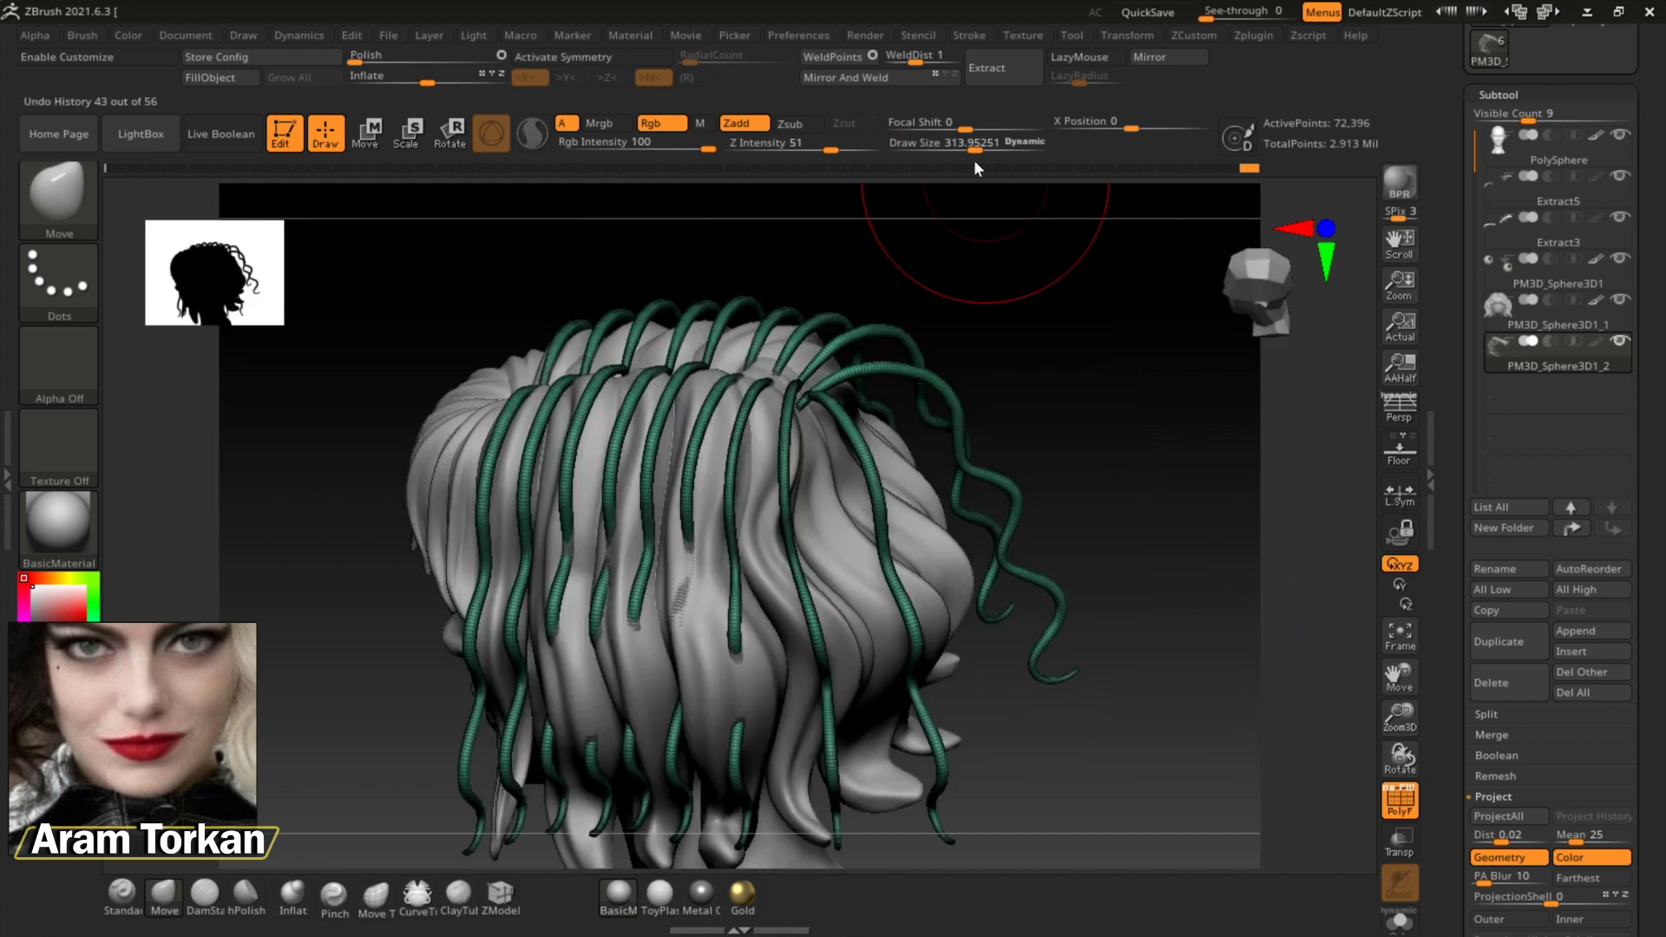
{"action": "mouse_move", "coordinate": [1157, 692]}
{"action": "left_mouse_down"}
{"action": "mouse_move", "coordinate": [871, 662]}
{"action": "mouse_move", "coordinate": [800, 324]}
{"action": "mouse_move", "coordinate": [1103, 556]}
{"action": "mouse_move", "coordinate": [1154, 680]}
{"action": "mouse_move", "coordinate": [373, 658]}
{"action": "mouse_move", "coordinate": [1053, 859]}
{"action": "mouse_move", "coordinate": [1130, 515]}
{"action": "mouse_move", "coordinate": [842, 206]}
{"action": "left_mouse_up"}
{"action": "left_click_drag", "start_coordinate": [649, 396], "coordinate": [737, 702]}
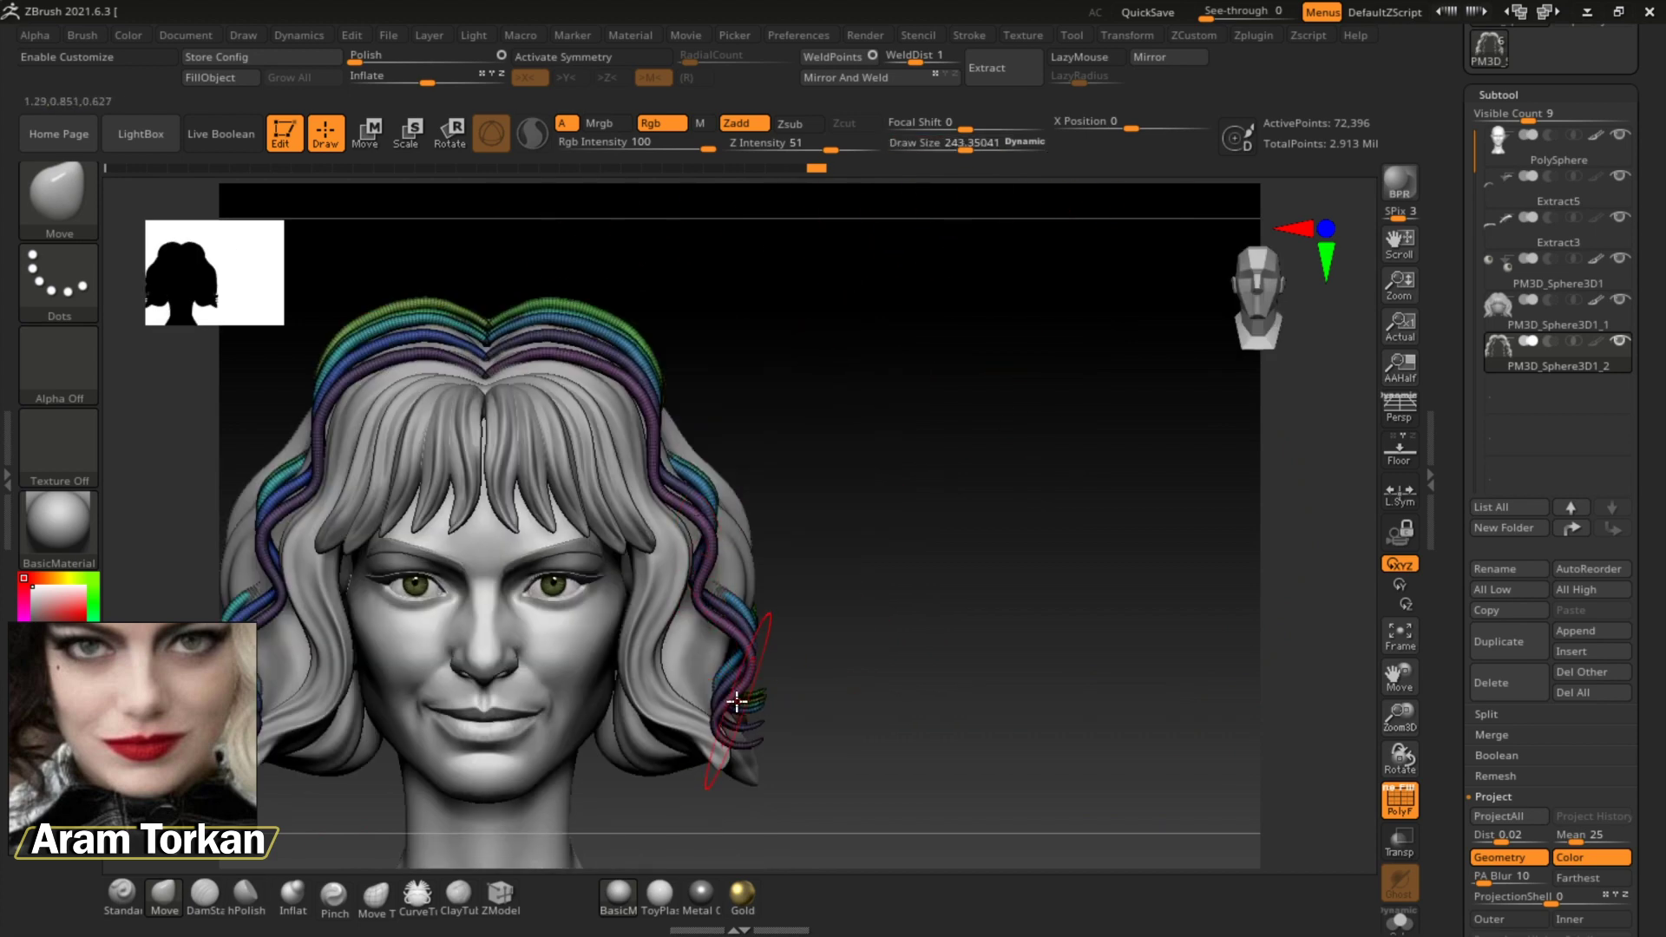
{"action": "mouse_move", "coordinate": [660, 664]}
{"action": "left_mouse_down"}
{"action": "mouse_move", "coordinate": [785, 667]}
{"action": "mouse_move", "coordinate": [792, 744]}
{"action": "mouse_move", "coordinate": [782, 696]}
{"action": "mouse_move", "coordinate": [781, 744]}
{"action": "mouse_move", "coordinate": [912, 532]}
{"action": "mouse_move", "coordinate": [893, 520]}
{"action": "left_mouse_up"}
Reshape individual side strands into uneven waves with Move Topological at draw size about 274, and turn off the PolyFrame display
{"action": "key", "text": "b"}
{"action": "key", "text": "m"}
{"action": "key", "text": "t"}
{"action": "left_click_drag", "start_coordinate": [540, 664], "coordinate": [711, 413]}
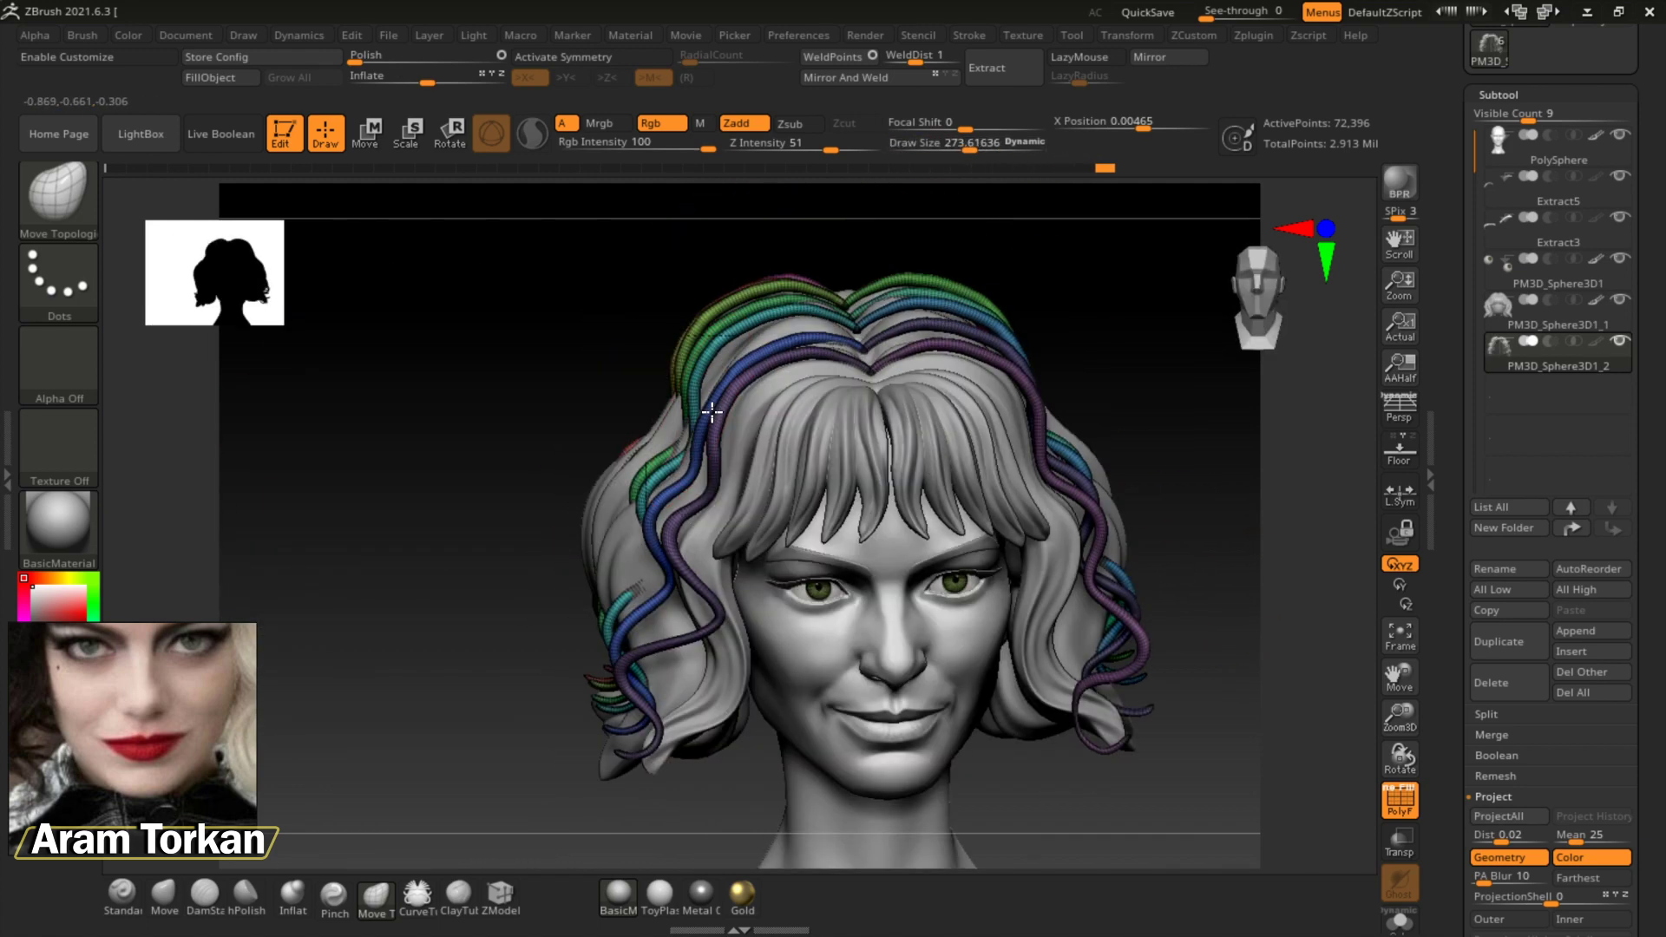
{"action": "left_click_drag", "start_coordinate": [649, 561], "coordinate": [579, 707]}
{"action": "left_click_drag", "start_coordinate": [612, 716], "coordinate": [1108, 492]}
{"action": "left_click", "coordinate": [1399, 799]}
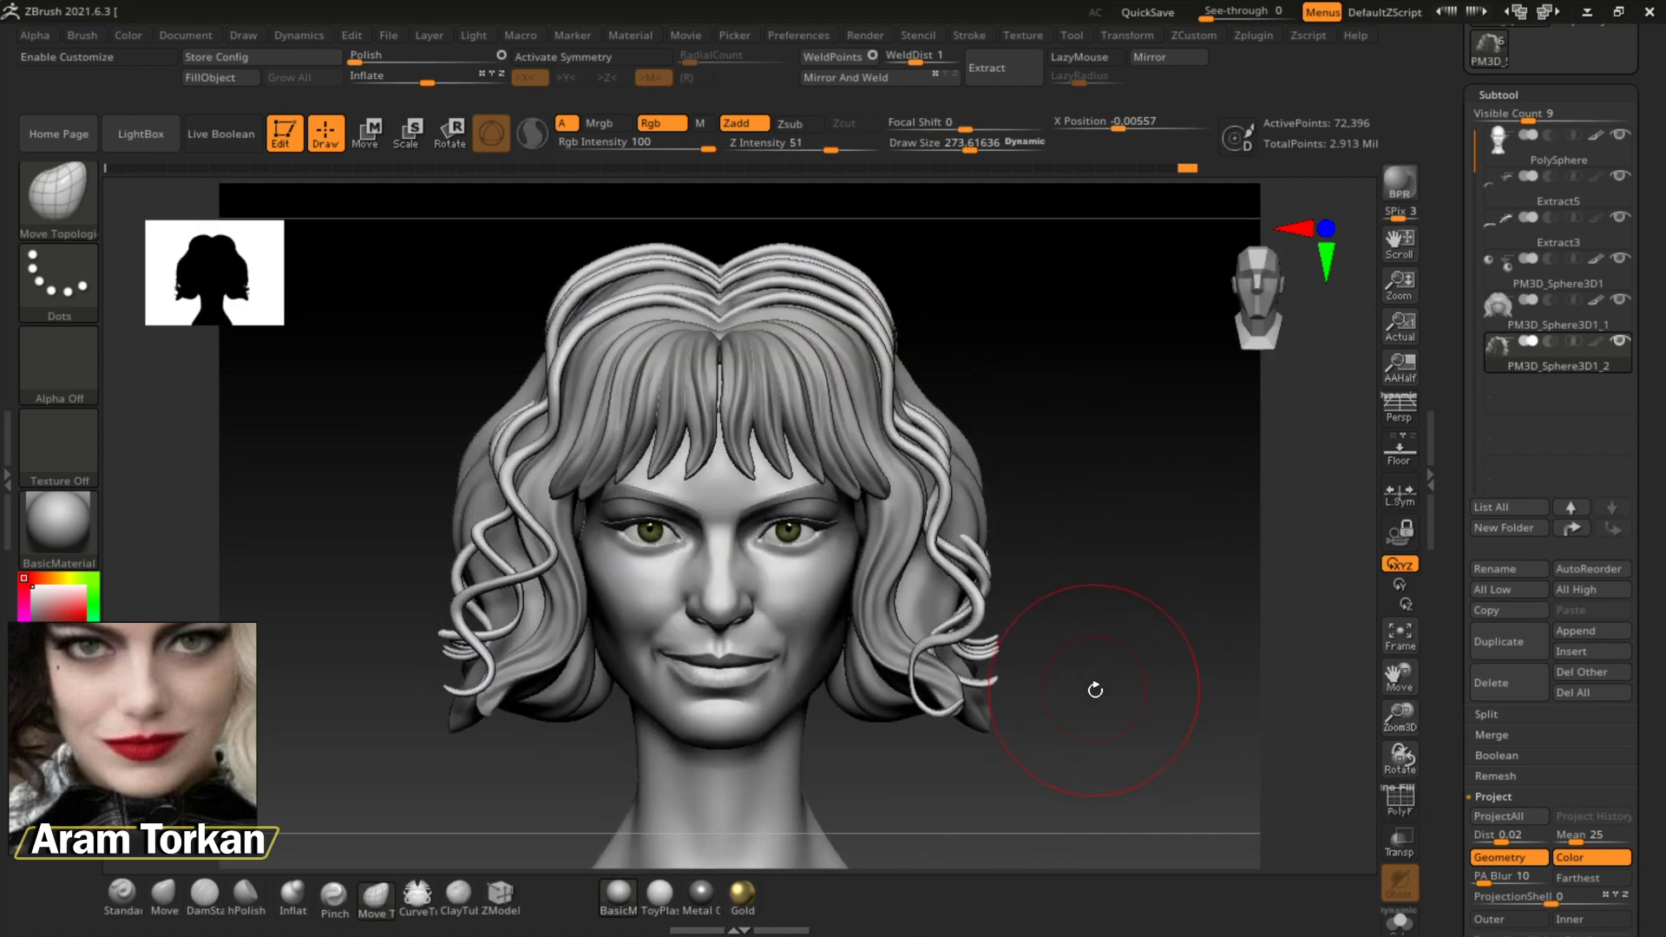
Pull the side strands away from the large locks into looser curls, raising the Move Topological draw size to about 603
{"action": "left_click_drag", "start_coordinate": [1090, 685], "coordinate": [927, 397]}
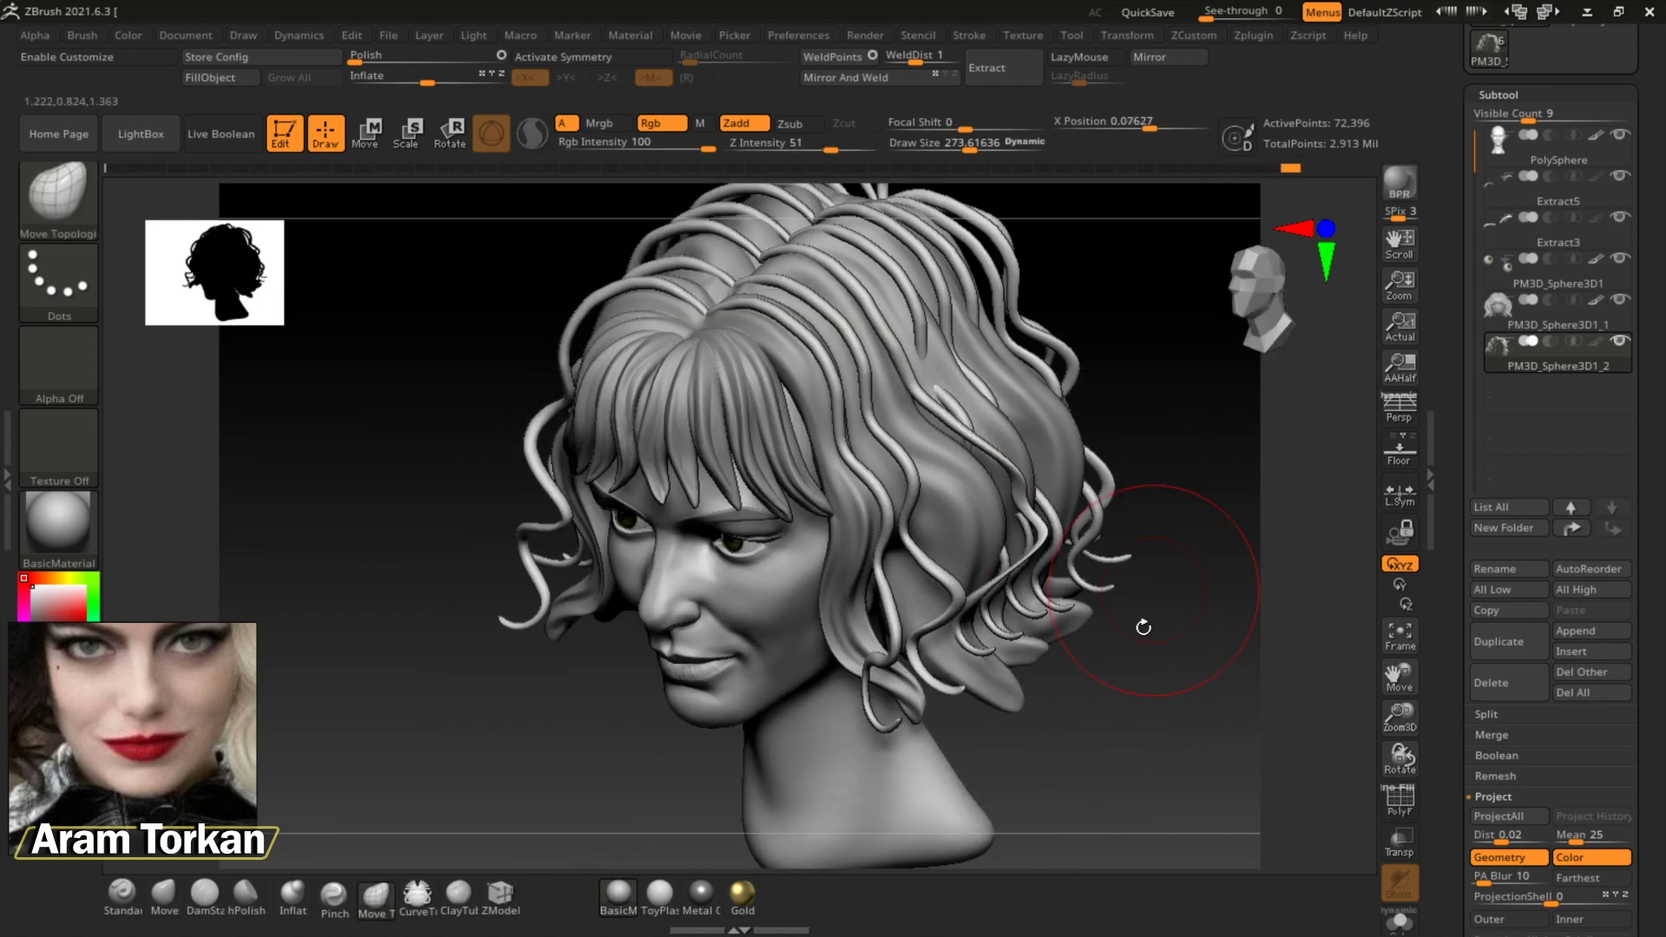
{"action": "left_click_drag", "start_coordinate": [1144, 626], "coordinate": [1119, 691]}
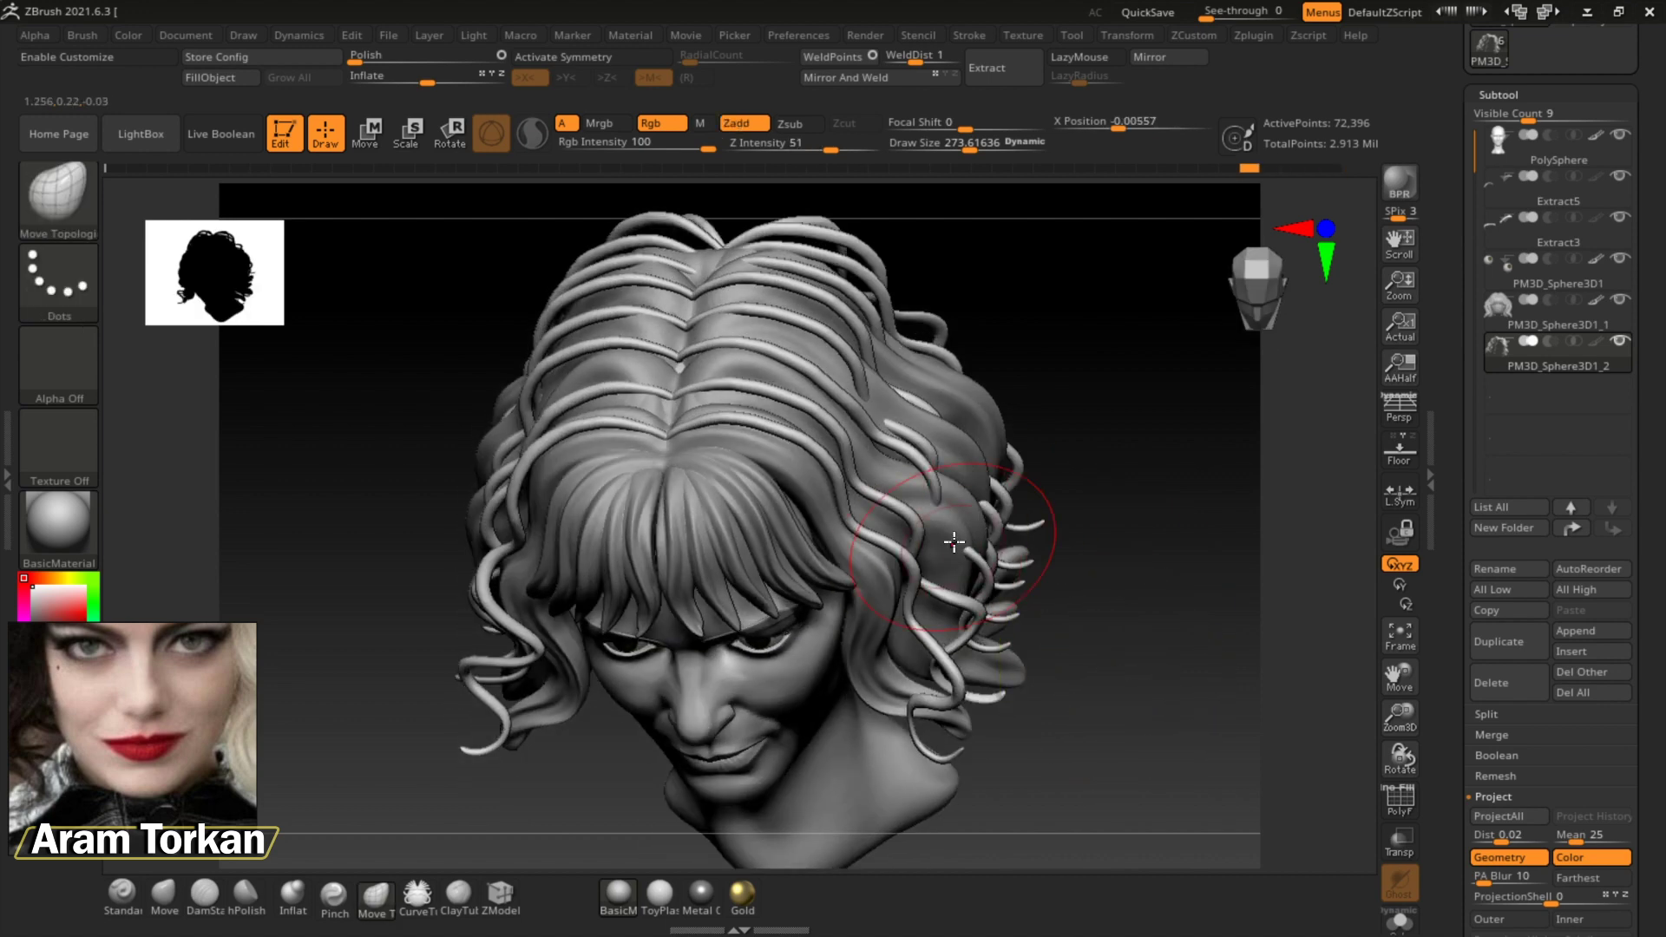
{"action": "left_click_drag", "start_coordinate": [955, 542], "coordinate": [980, 651]}
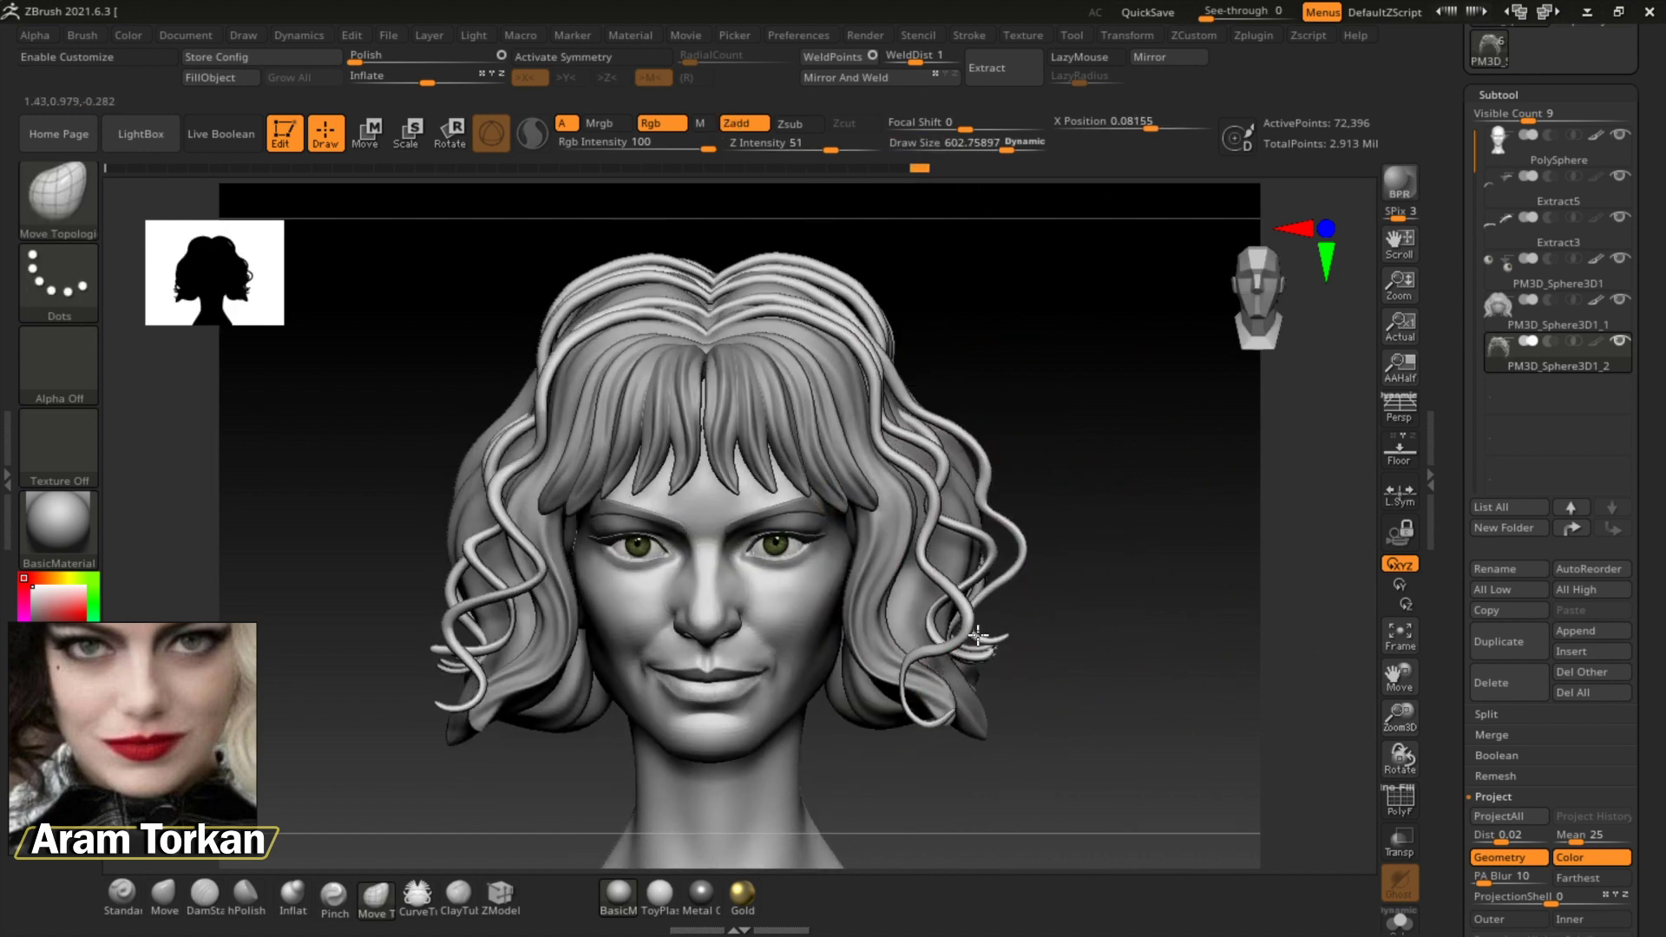
Spread the strands and their curled ends outward on both sides of the head with Move Topological at draw size about 603
{"action": "right_click_drag", "start_coordinate": [622, 276], "coordinate": [663, 322]}
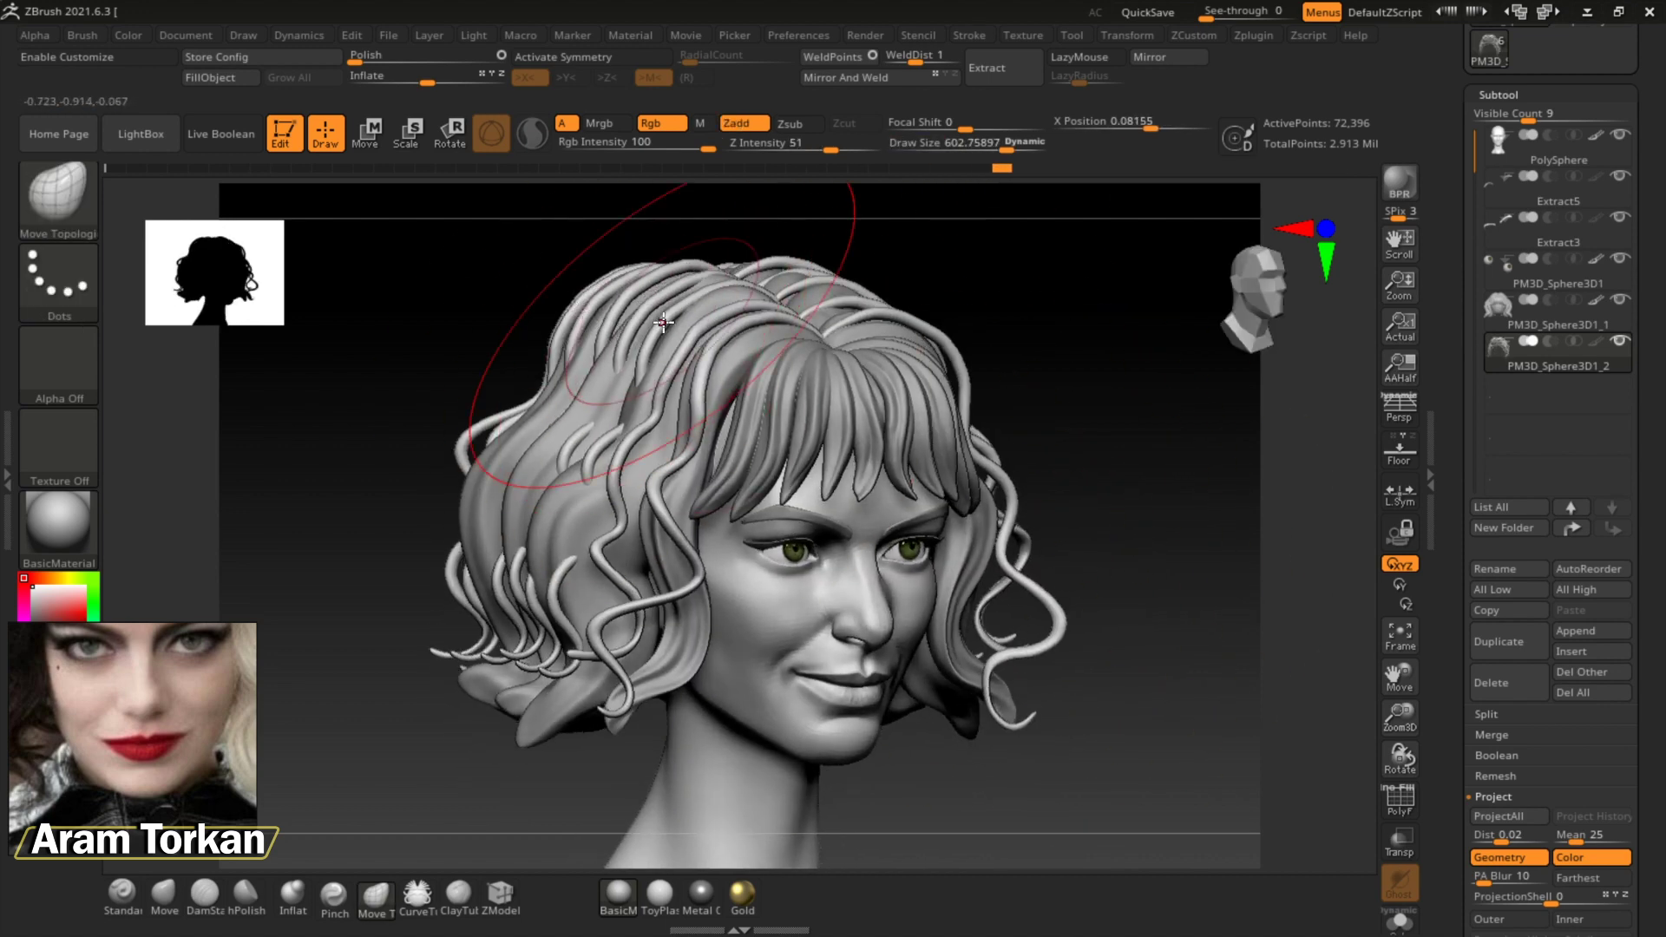
{"action": "right_click_drag", "start_coordinate": [588, 407], "coordinate": [536, 661]}
{"action": "right_click_drag", "start_coordinate": [494, 755], "coordinate": [640, 718]}
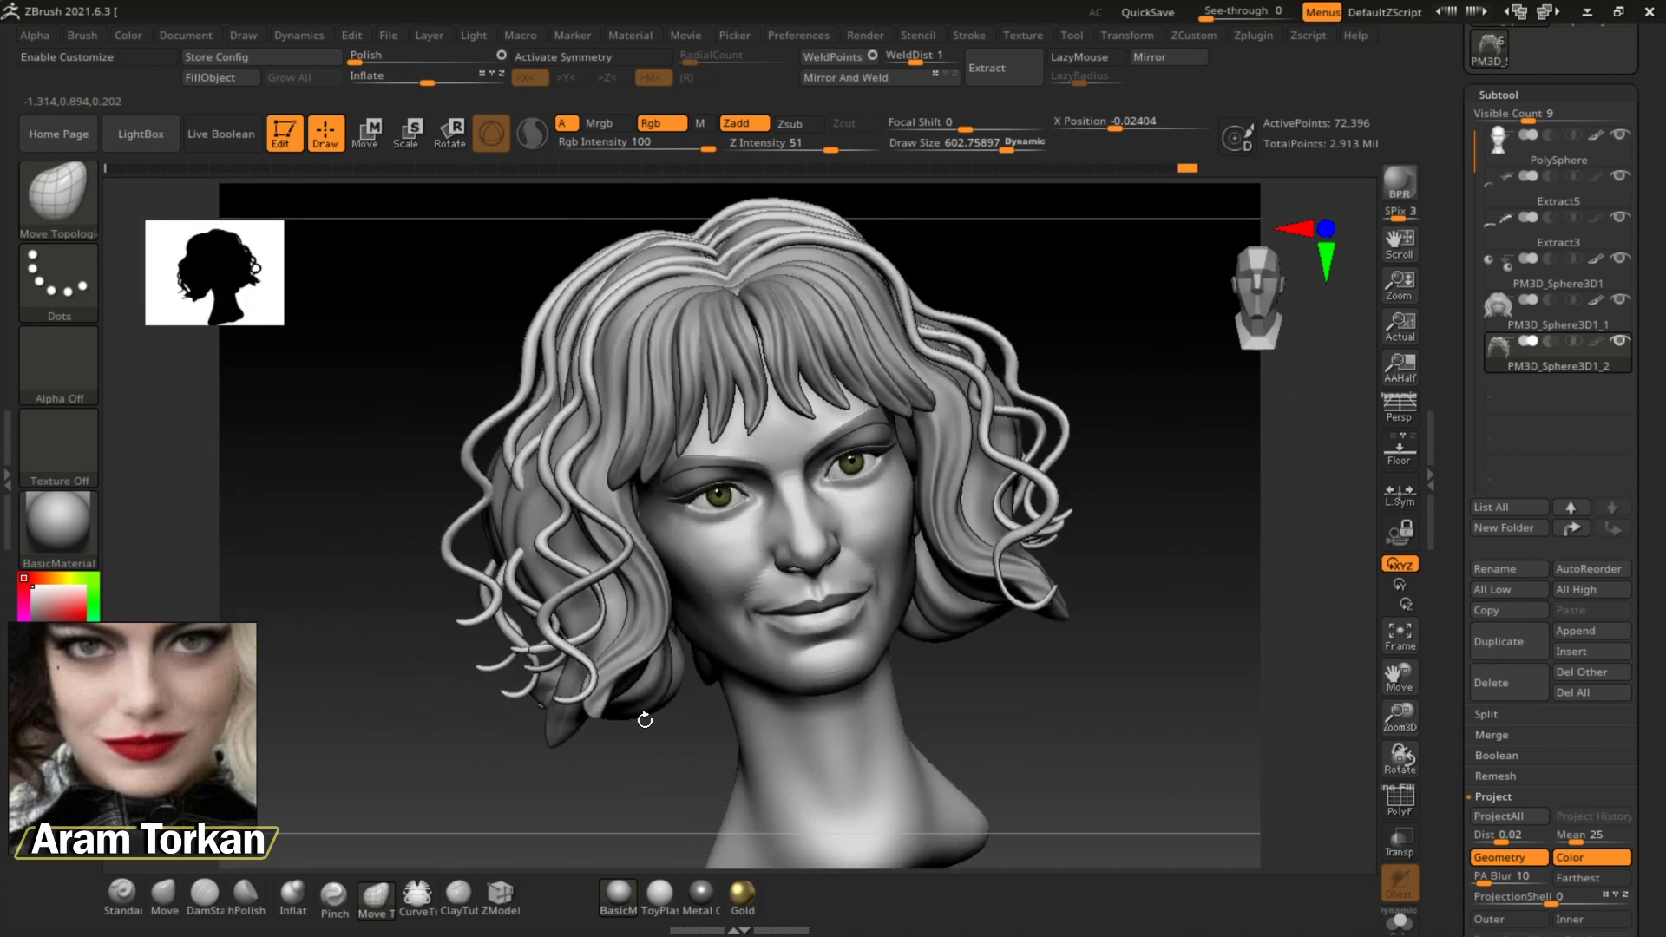
{"action": "right_click_drag", "start_coordinate": [729, 663], "coordinate": [944, 699]}
{"action": "right_click_drag", "start_coordinate": [890, 356], "coordinate": [1003, 501]}
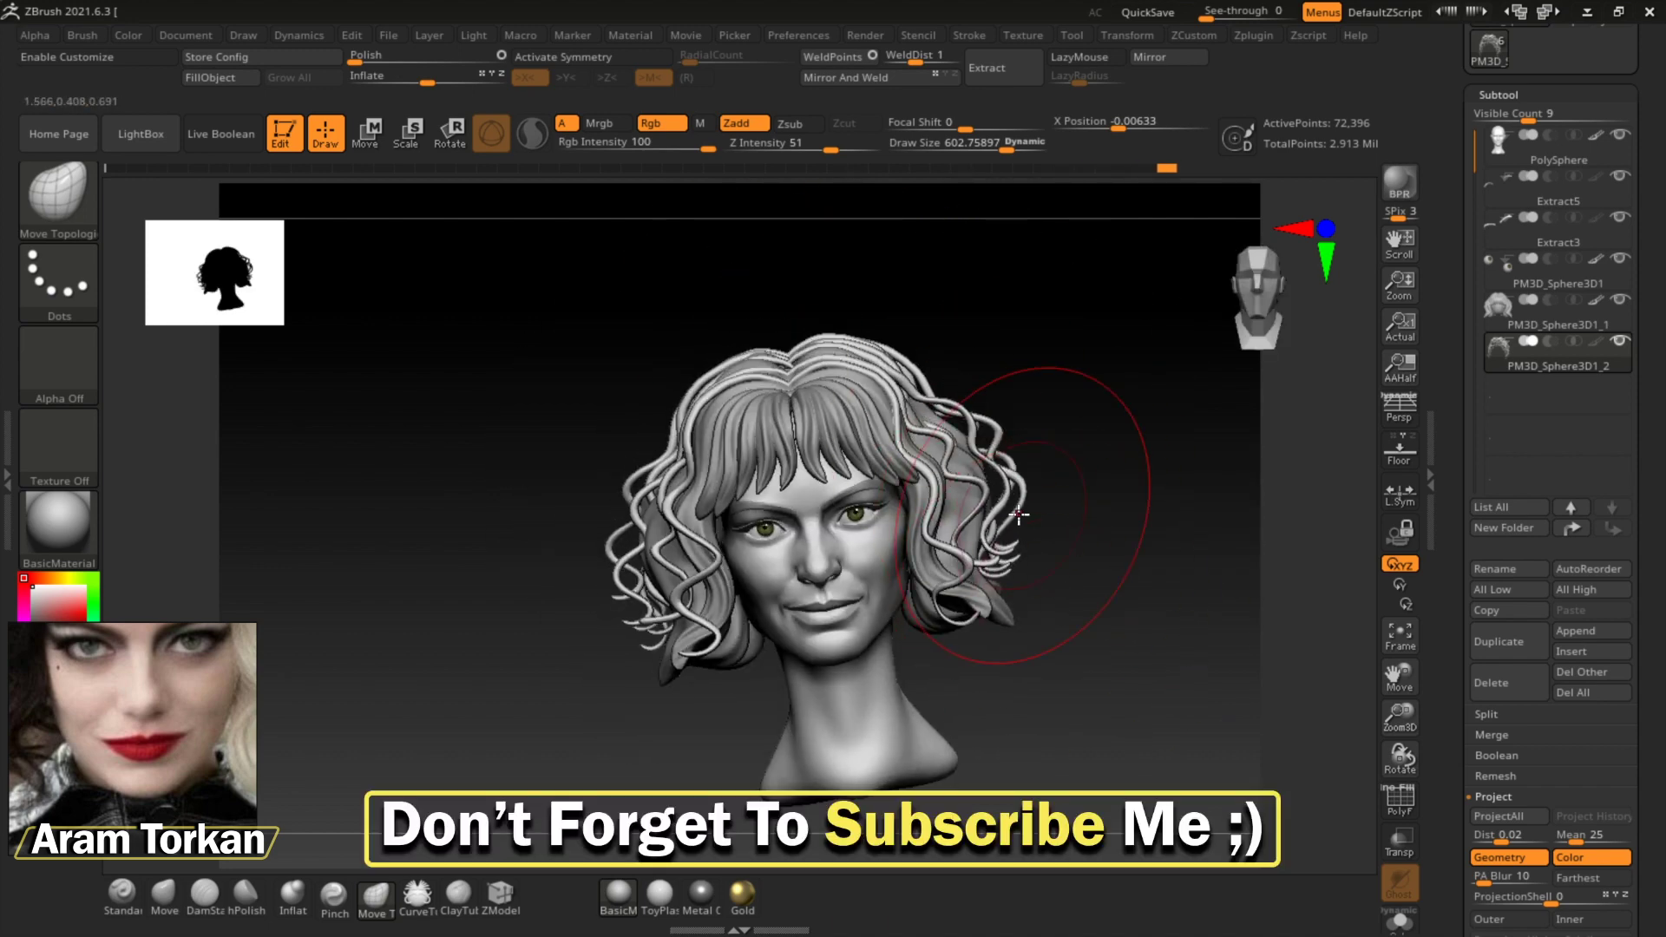
{"action": "mouse_move", "coordinate": [705, 649]}
{"action": "right_mouse_down"}
{"action": "mouse_move", "coordinate": [897, 718]}
{"action": "mouse_move", "coordinate": [920, 576]}
{"action": "mouse_move", "coordinate": [762, 558]}
{"action": "mouse_move", "coordinate": [920, 593]}
{"action": "mouse_move", "coordinate": [947, 649]}
{"action": "mouse_move", "coordinate": [1041, 688]}
{"action": "mouse_move", "coordinate": [1024, 669]}
{"action": "mouse_move", "coordinate": [1079, 632]}
{"action": "mouse_move", "coordinate": [738, 455]}
{"action": "right_mouse_up"}
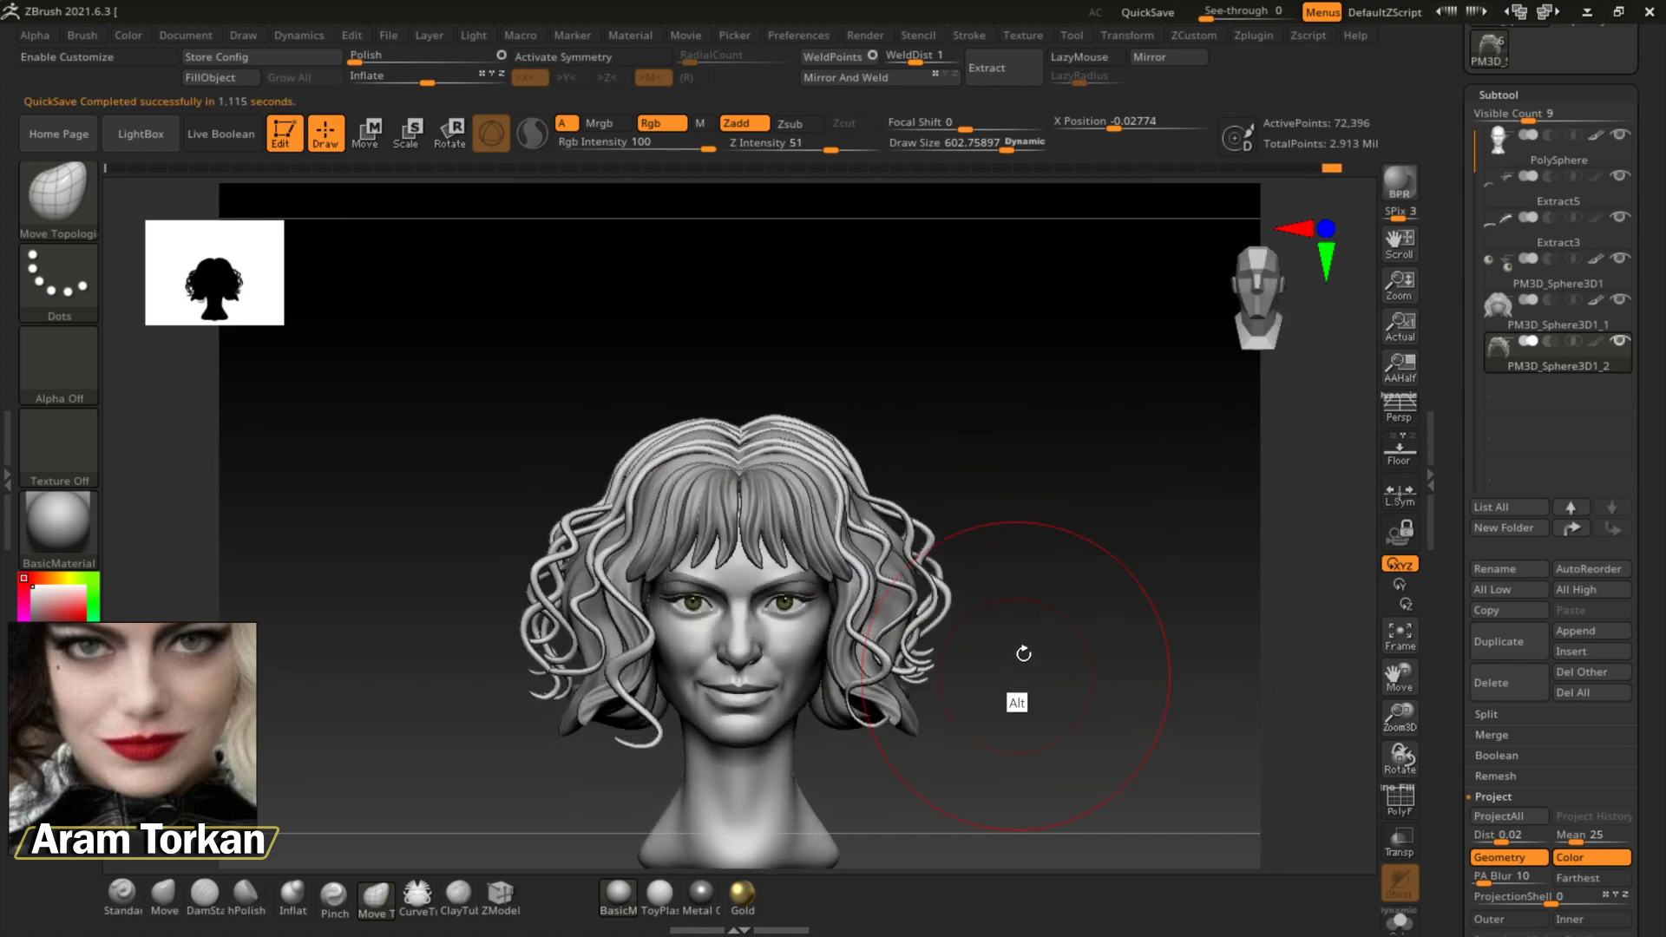
{"action": "right_click_drag", "start_coordinate": [1022, 651], "coordinate": [947, 583]}
{"action": "right_click_drag", "start_coordinate": [661, 624], "coordinate": [659, 647]}
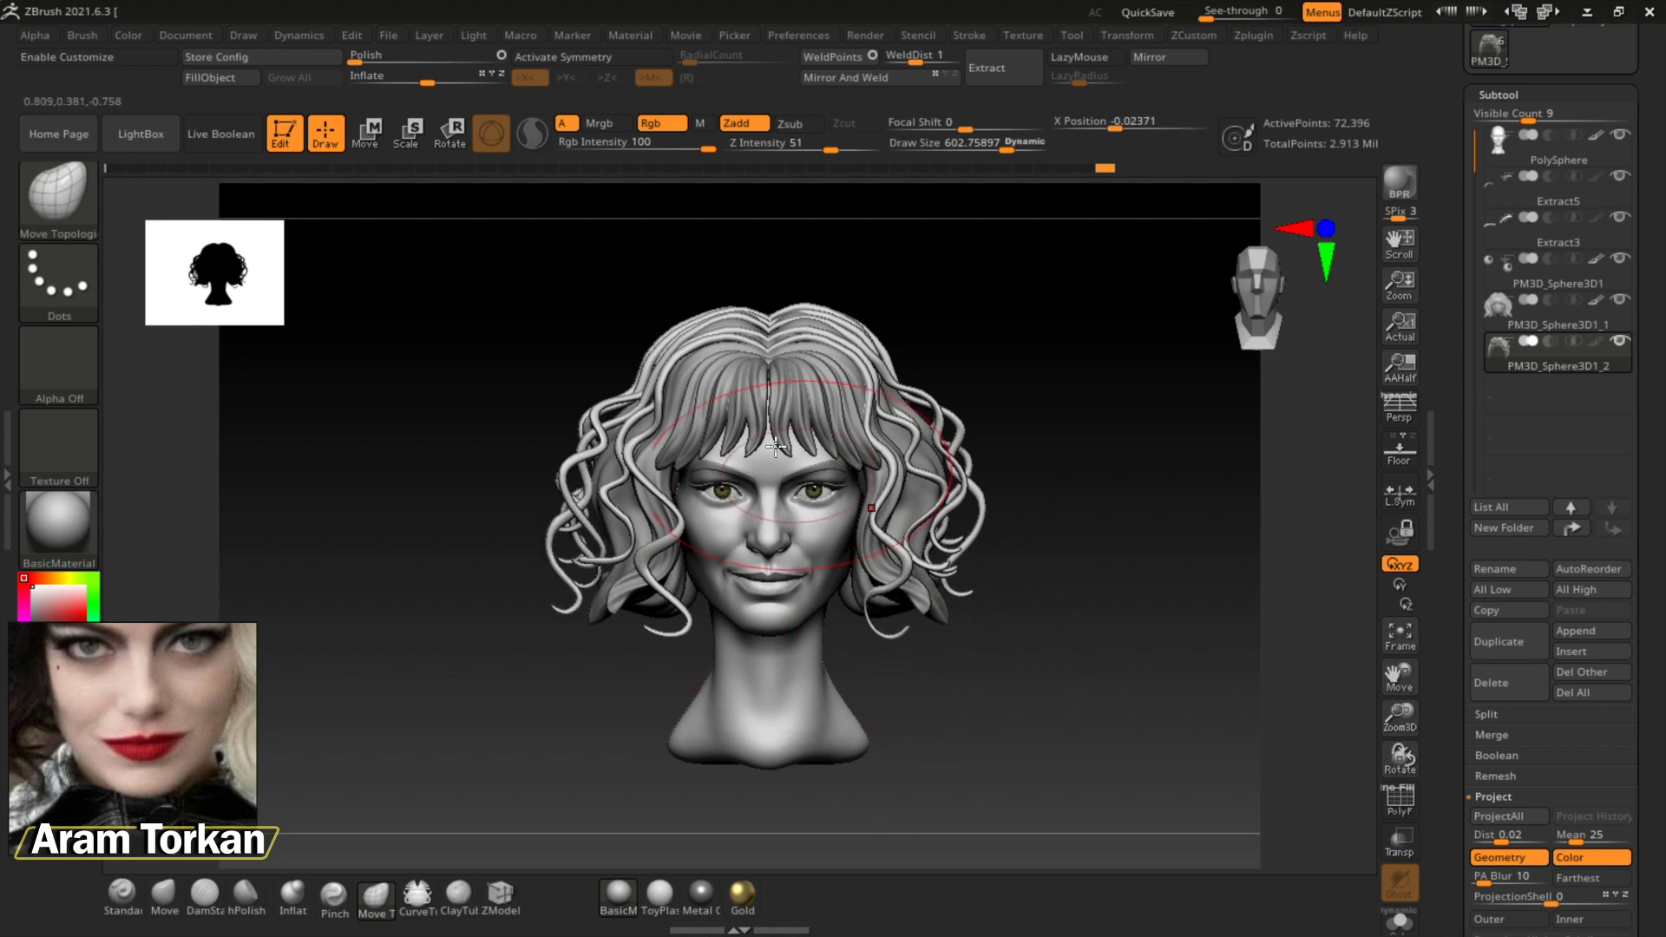
Select the main hair subtool and reshape its lower locks on both sides with Move Topological at draw size about 603
{"action": "left_click", "coordinate": [927, 529], "text": "alt"}
{"action": "right_click_drag", "start_coordinate": [926, 529], "coordinate": [895, 611]}
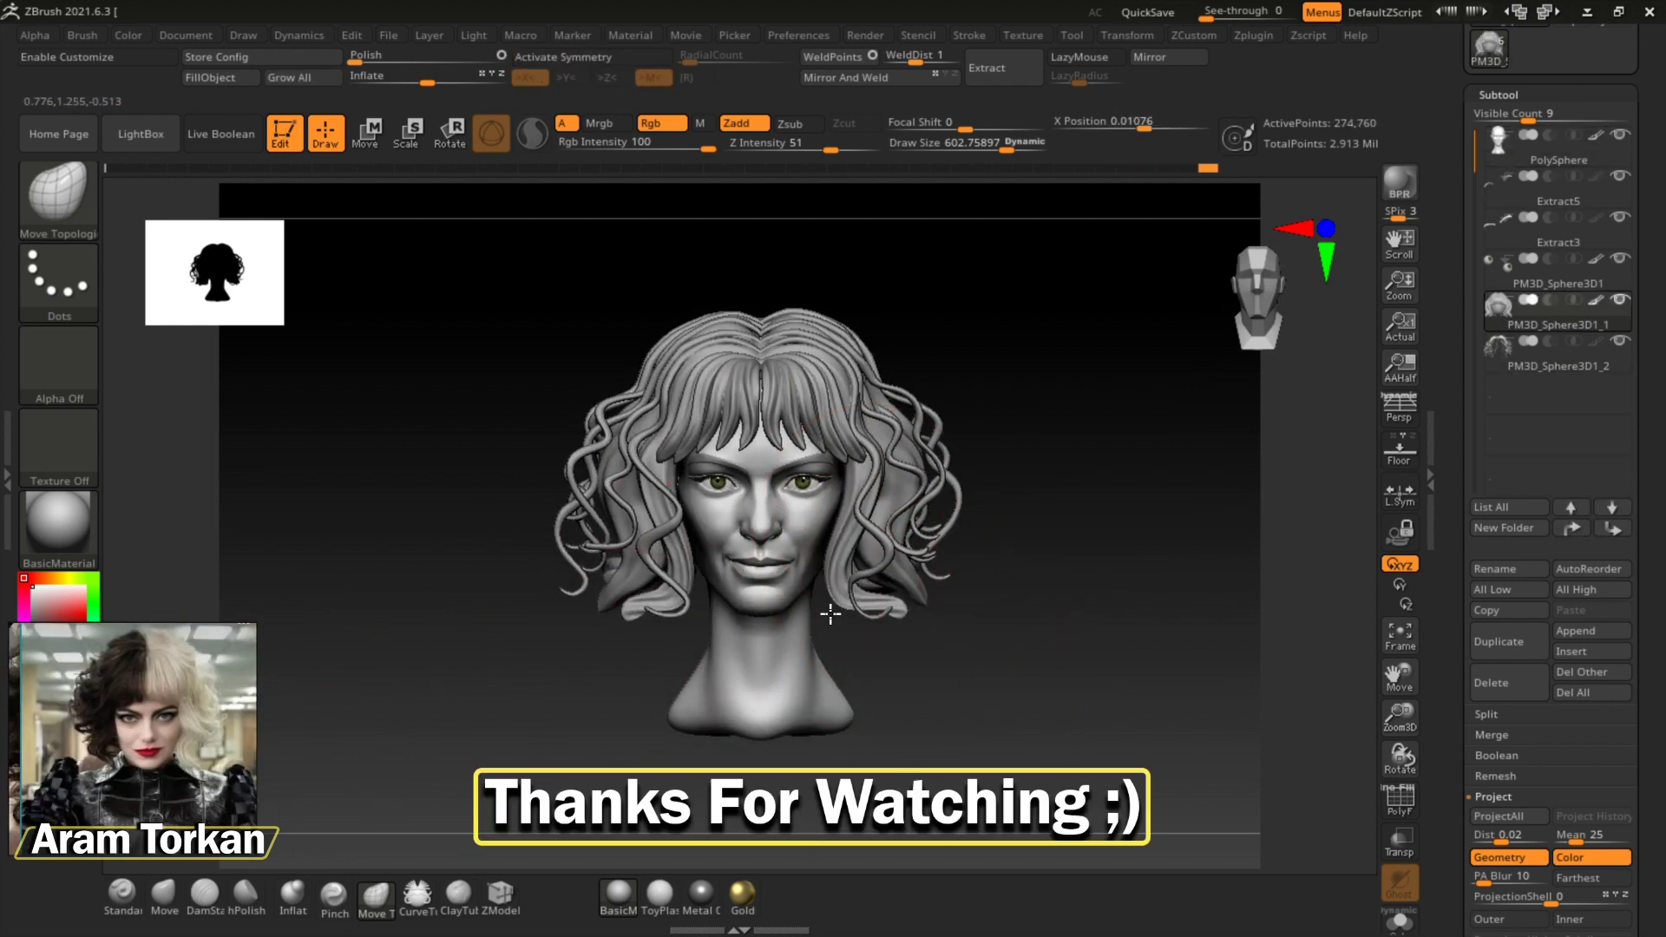
{"action": "right_click_drag", "start_coordinate": [632, 602], "coordinate": [914, 651]}
{"action": "mouse_move", "coordinate": [771, 616]}
{"action": "right_mouse_down"}
{"action": "mouse_move", "coordinate": [859, 659]}
{"action": "mouse_move", "coordinate": [484, 669]}
{"action": "mouse_move", "coordinate": [941, 681]}
{"action": "mouse_move", "coordinate": [924, 666]}
{"action": "right_mouse_up"}
{"action": "left_click", "coordinate": [923, 666], "text": "alt"}
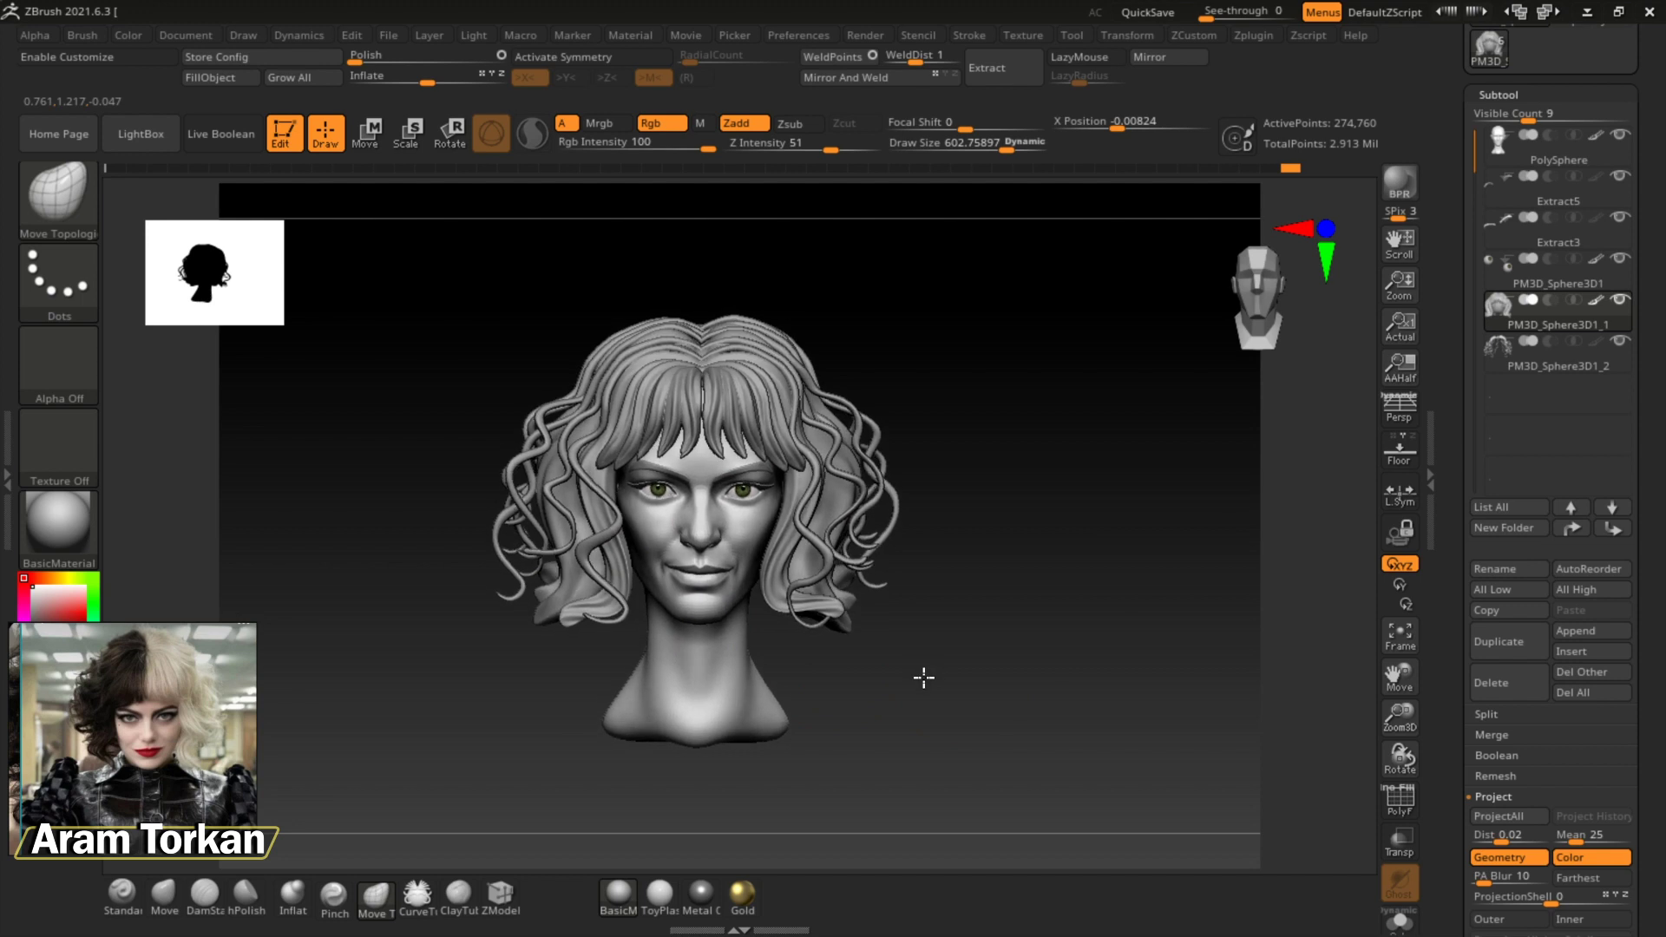